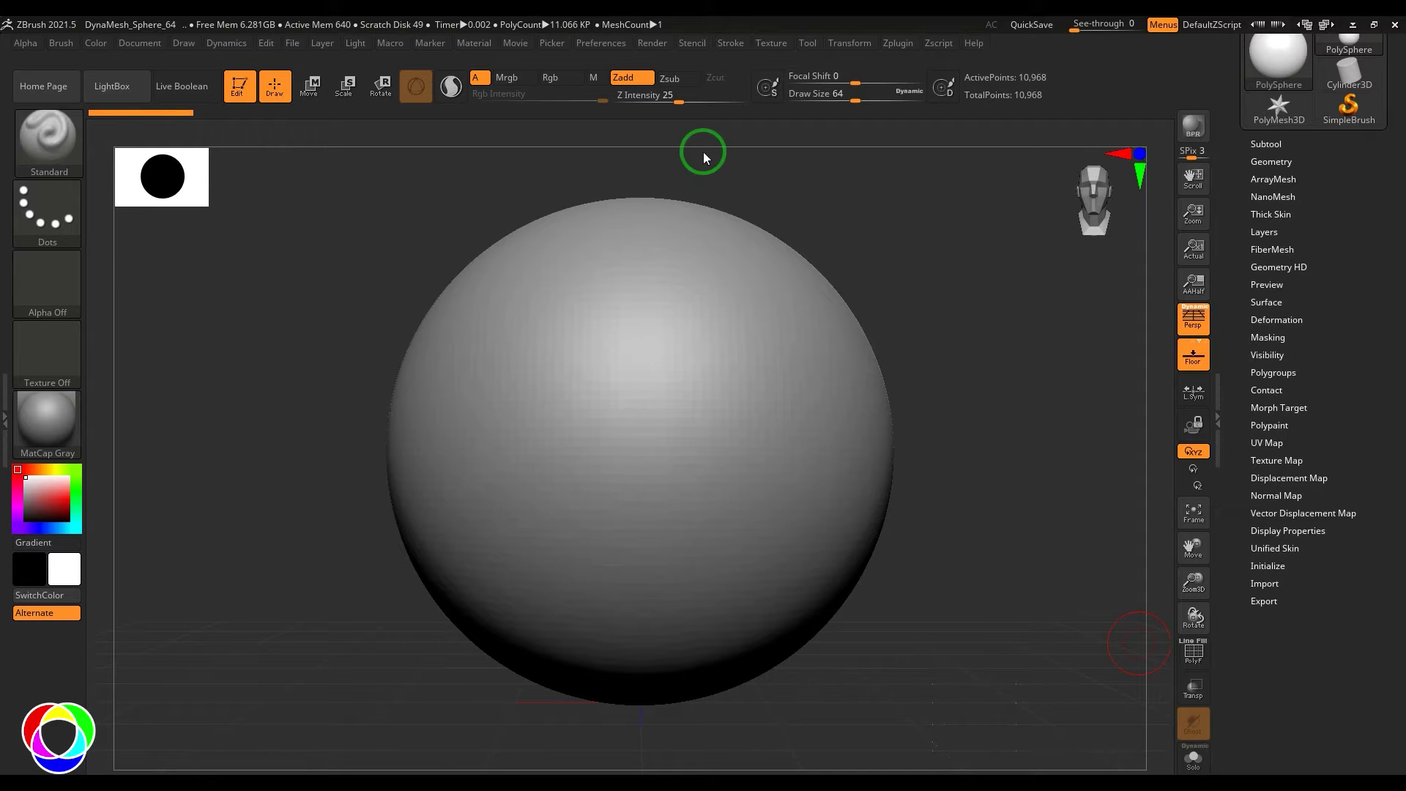
Collapse the Tool palette and dock the Draw palette in the same tray.
drag(1346, 235, 1364, 438)
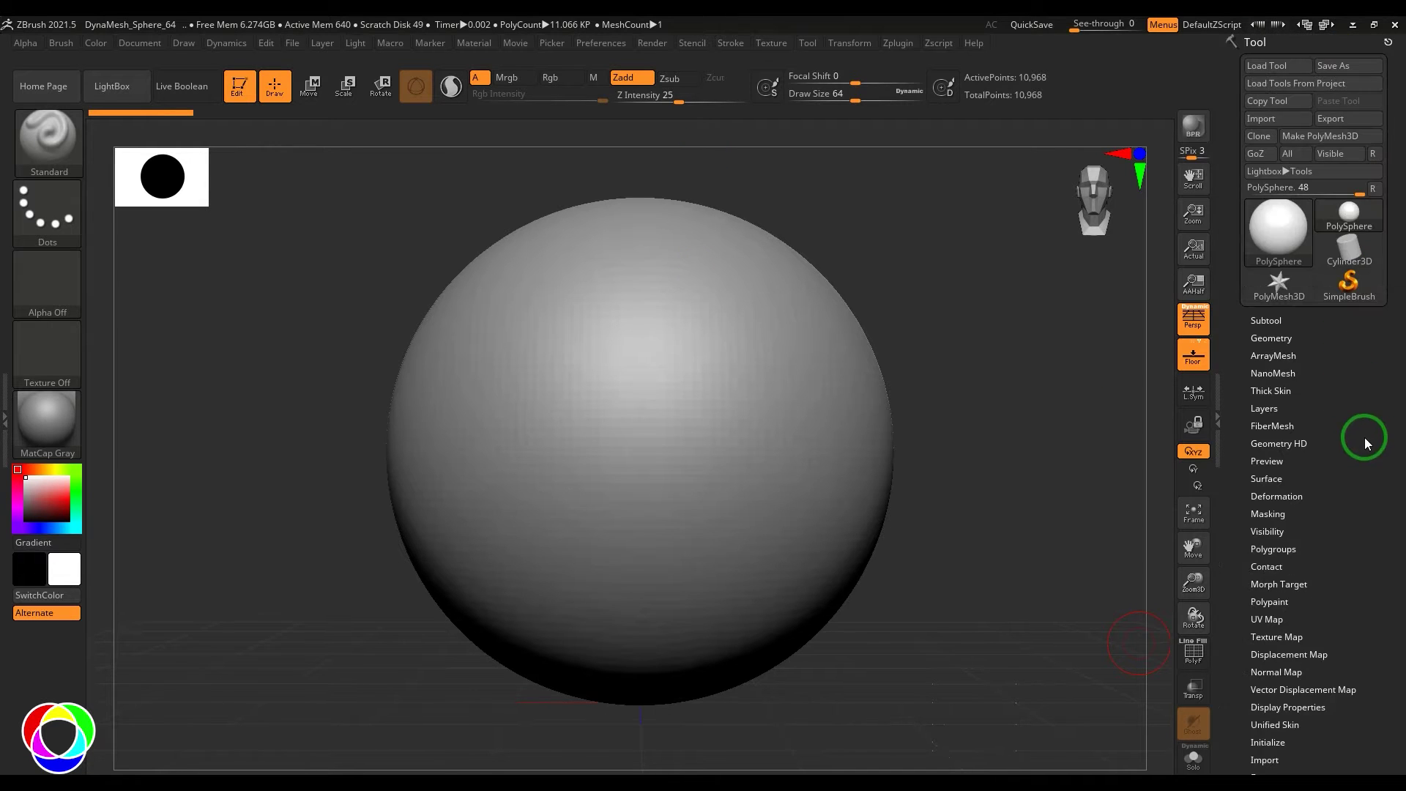
click(1257, 42)
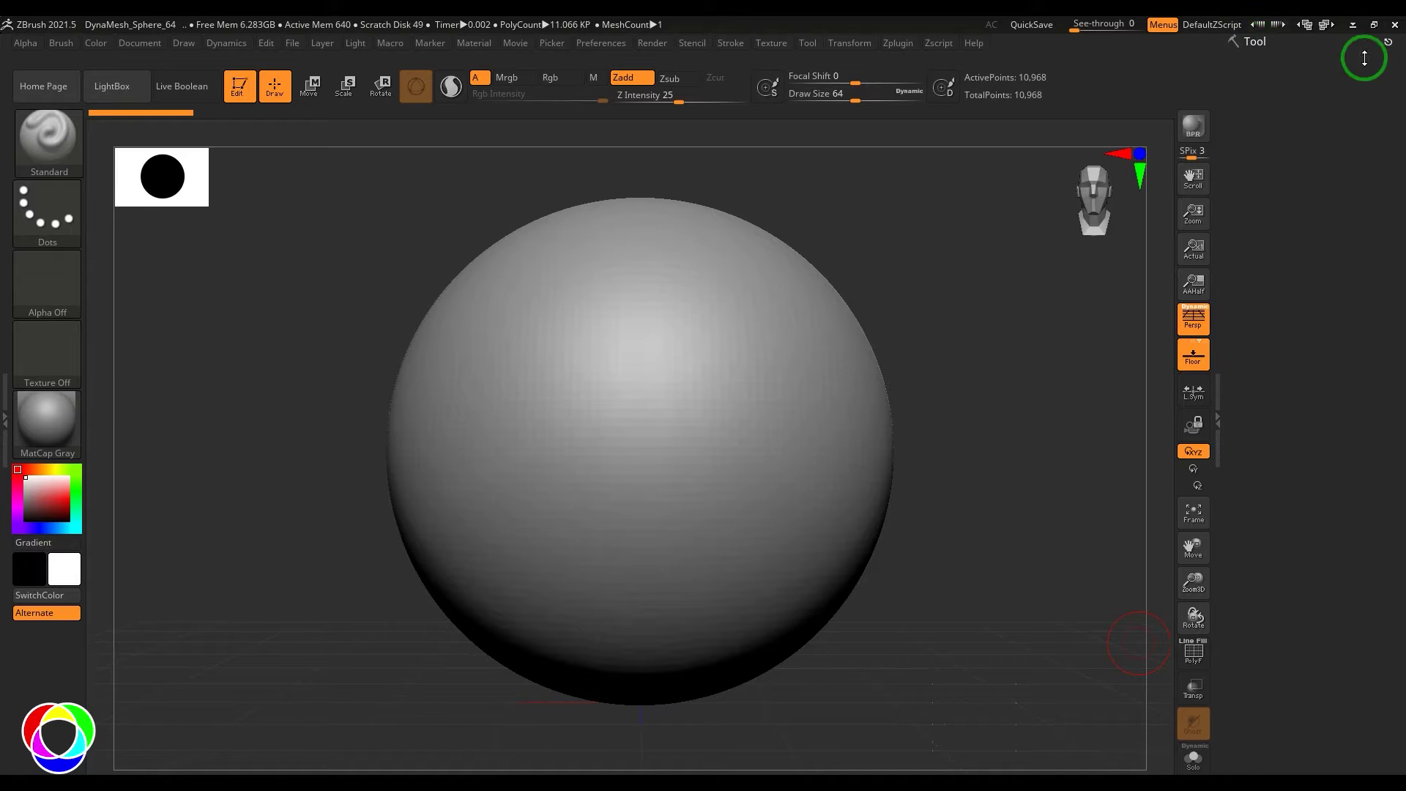
click(183, 42)
mouse_move(173, 50)
mouse_down()
mouse_move(195, 78)
mouse_move(1241, 135)
mouse_up()
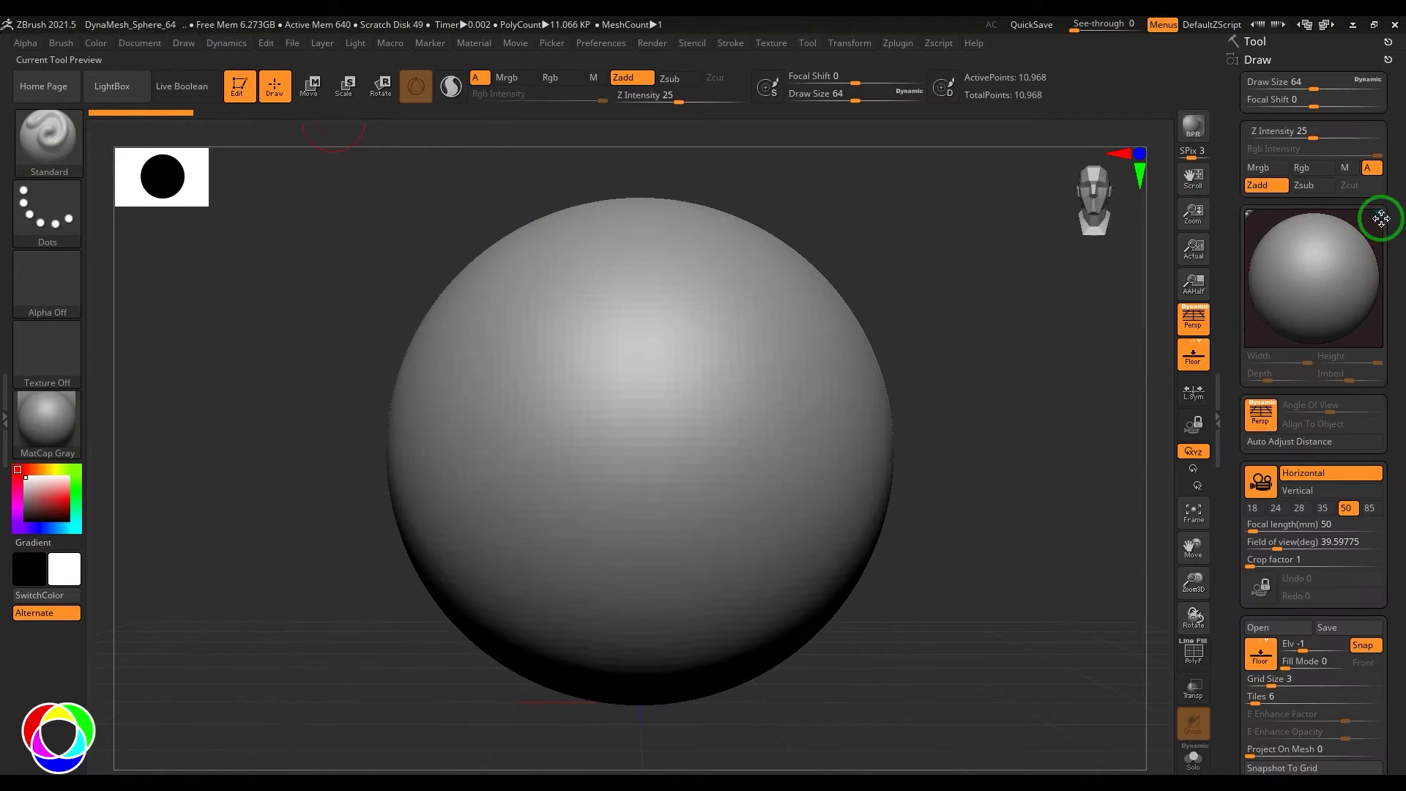
Examine the map settings for the Front-Back, Up-Down and Left-Right grid directions in the Draw palette.
drag(1398, 324, 1371, 191)
click(1289, 397)
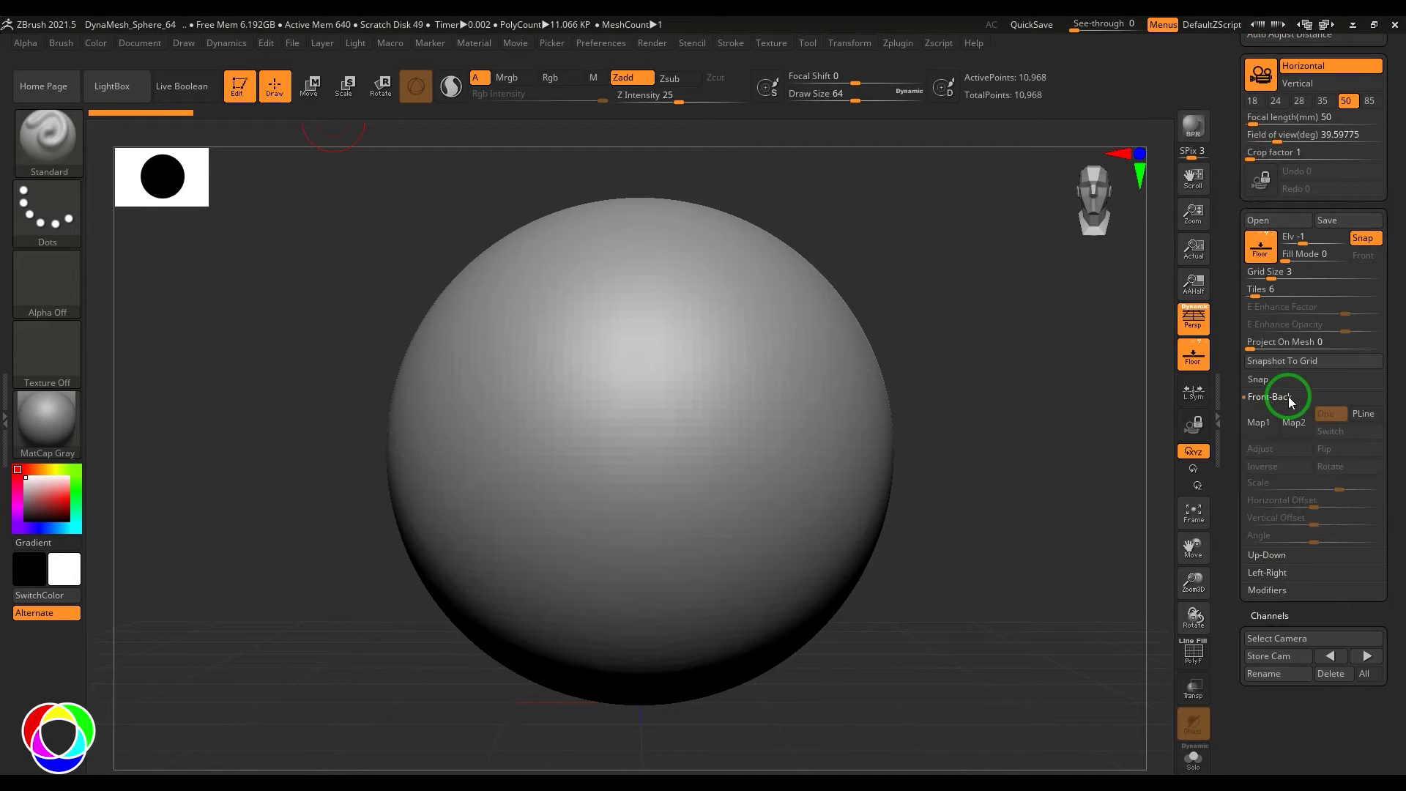
click(1289, 397)
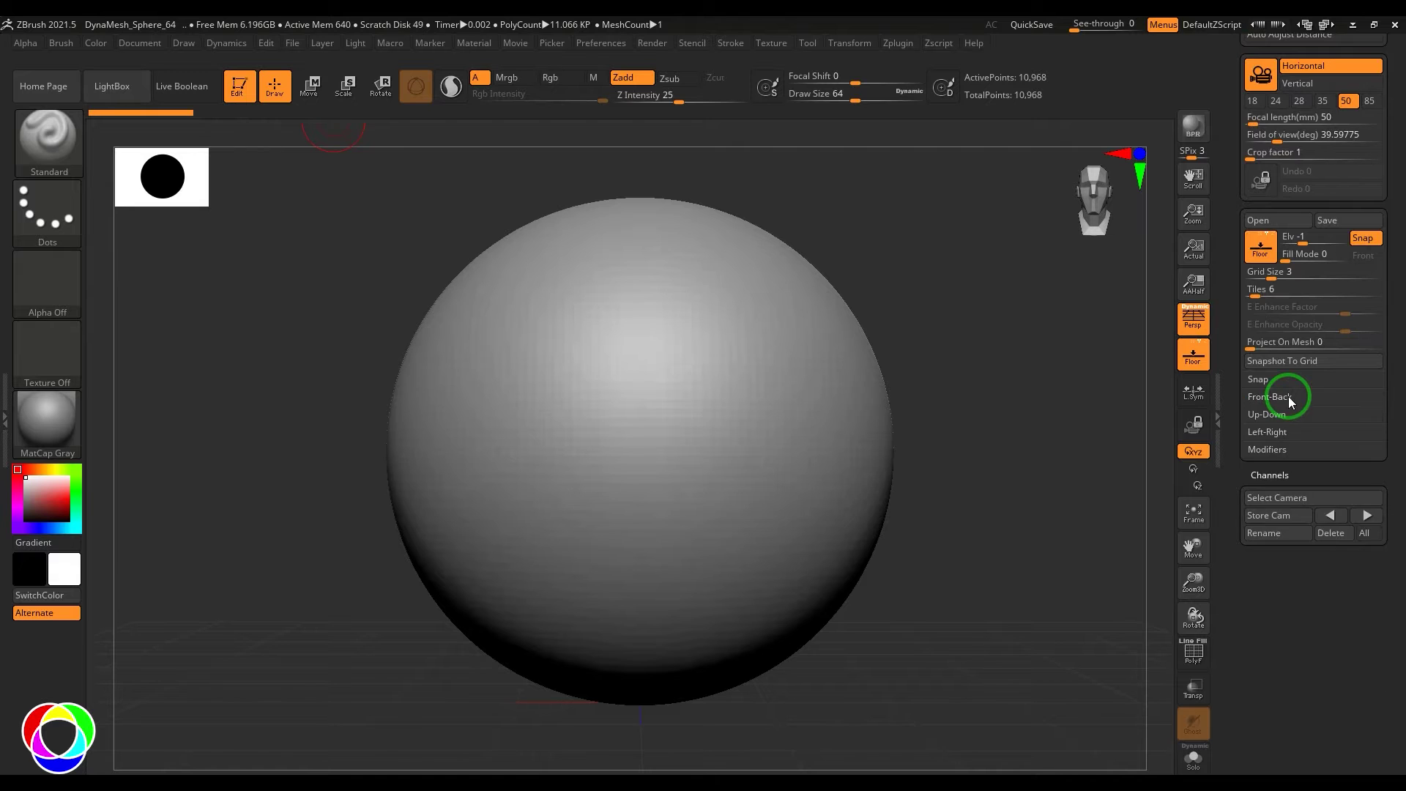
click(1287, 414)
click(1287, 414)
click(1286, 433)
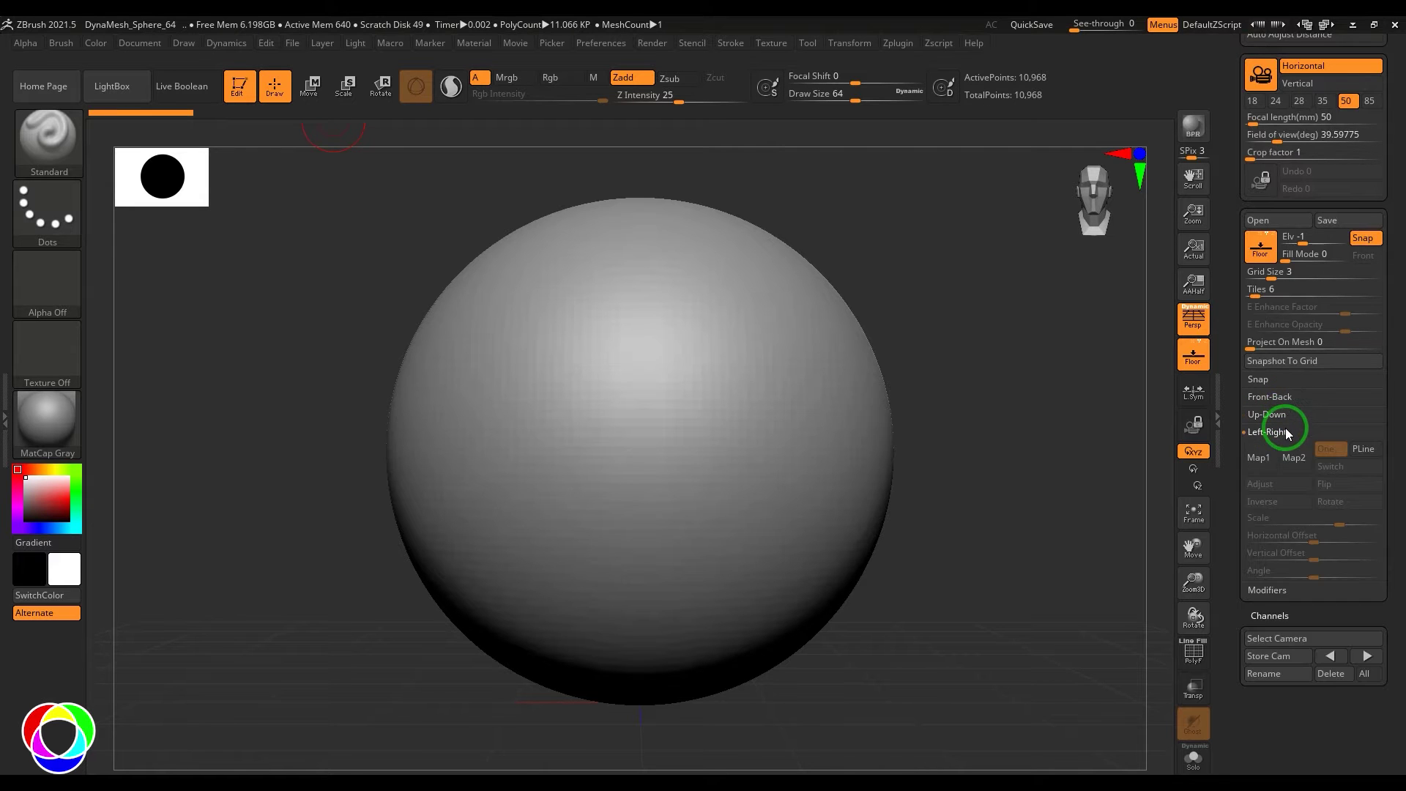
click(1287, 432)
Expand the Front-Back grid settings and show only the front-back (Z) floor grid around the sphere.
click(1288, 399)
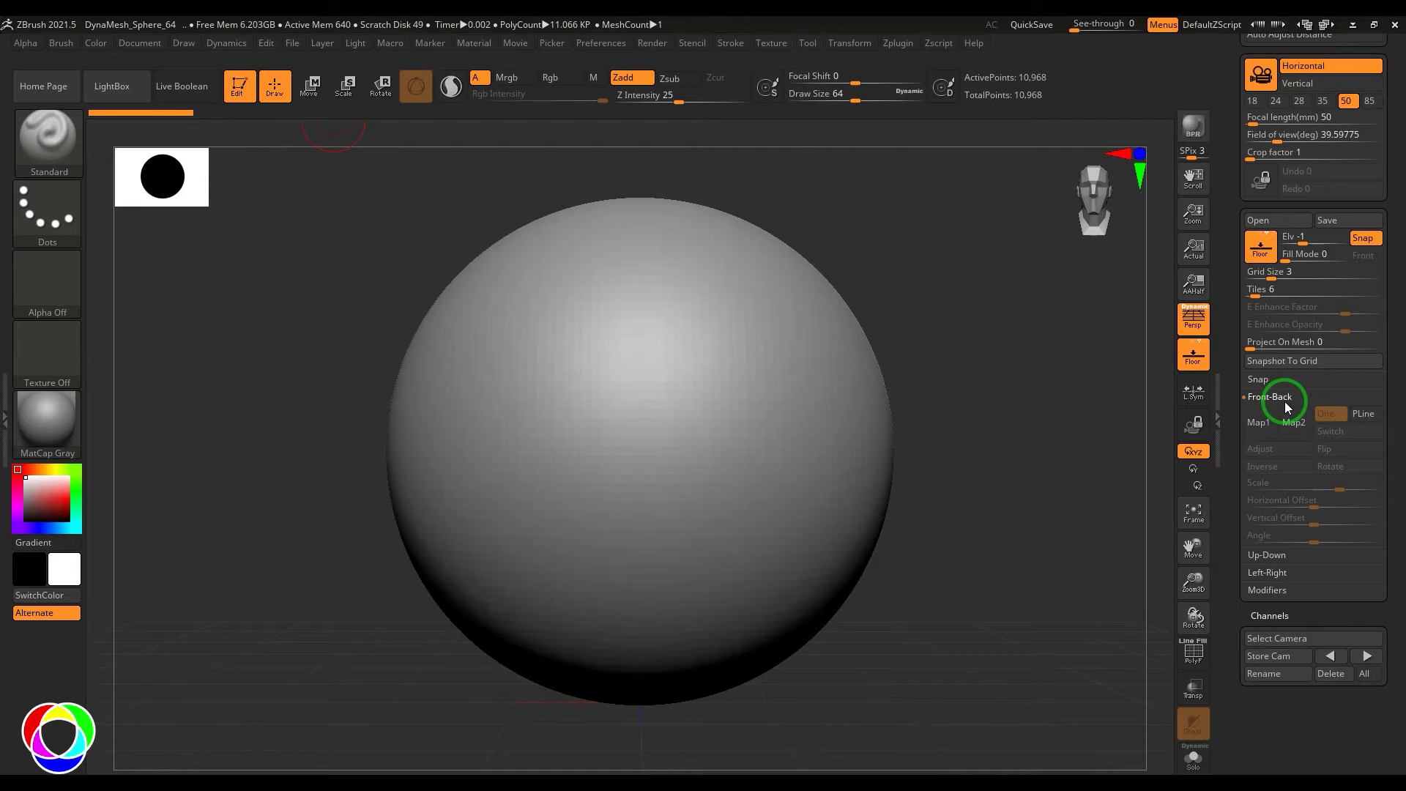
click(1201, 342)
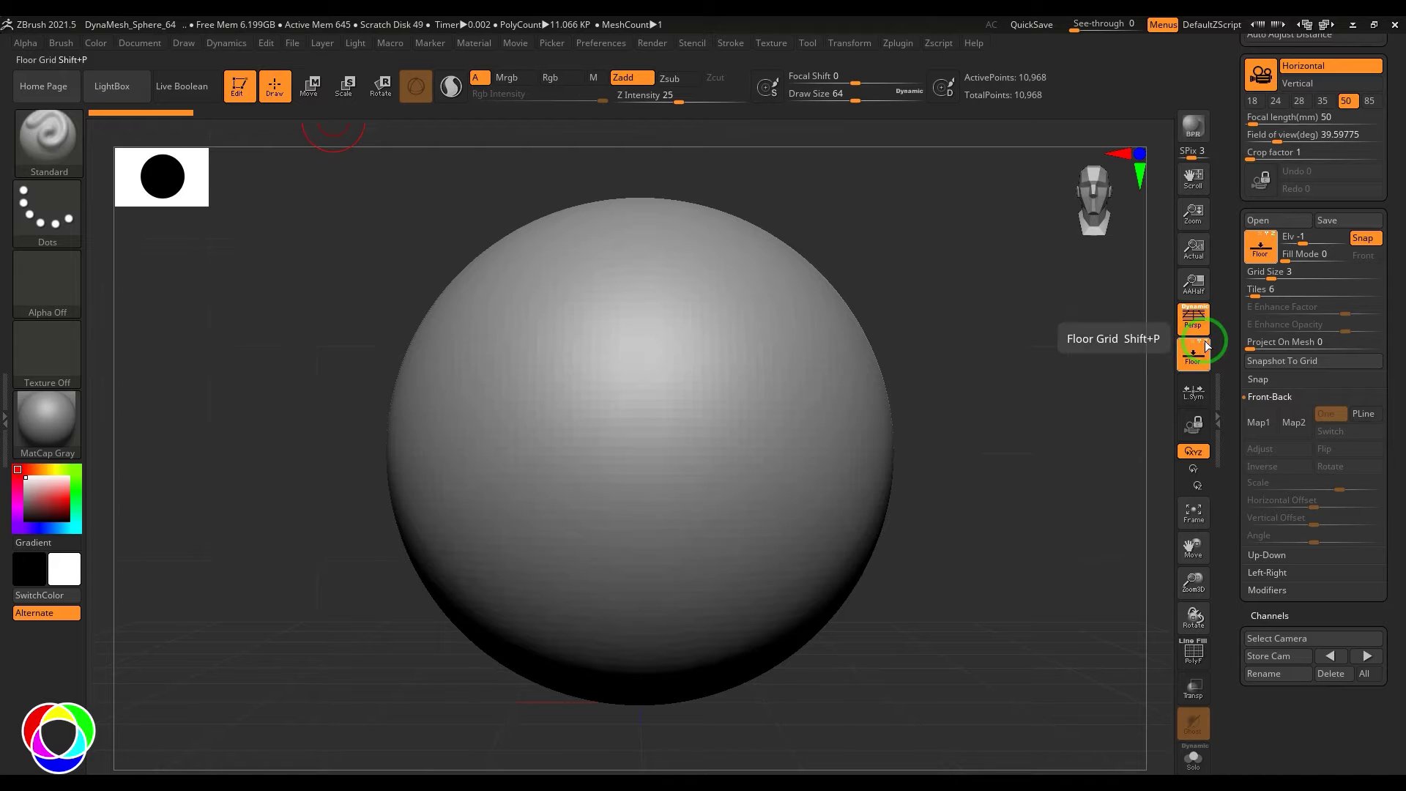
ctrl+right_drag(1063, 543, 894, 470)
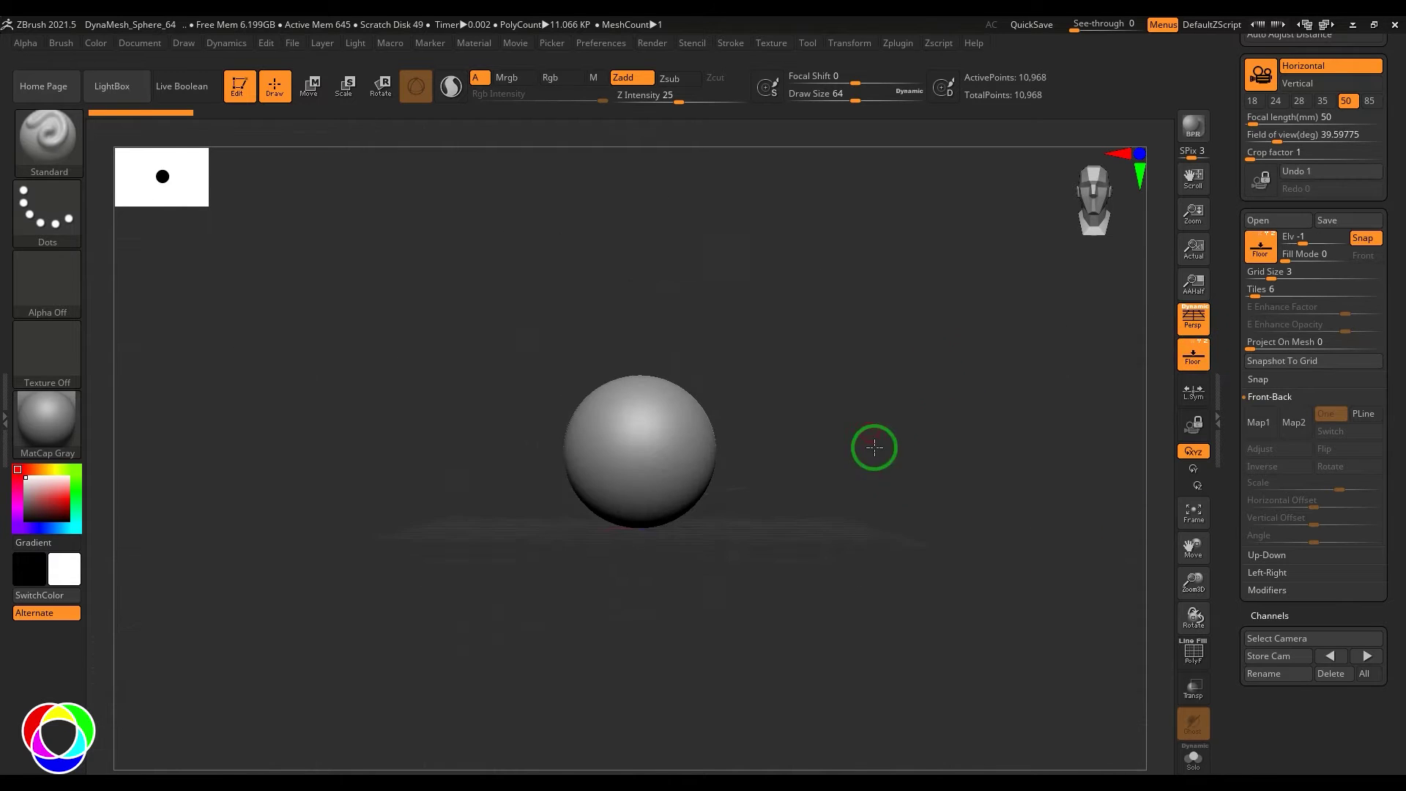
drag(894, 470, 948, 461)
click(1192, 342)
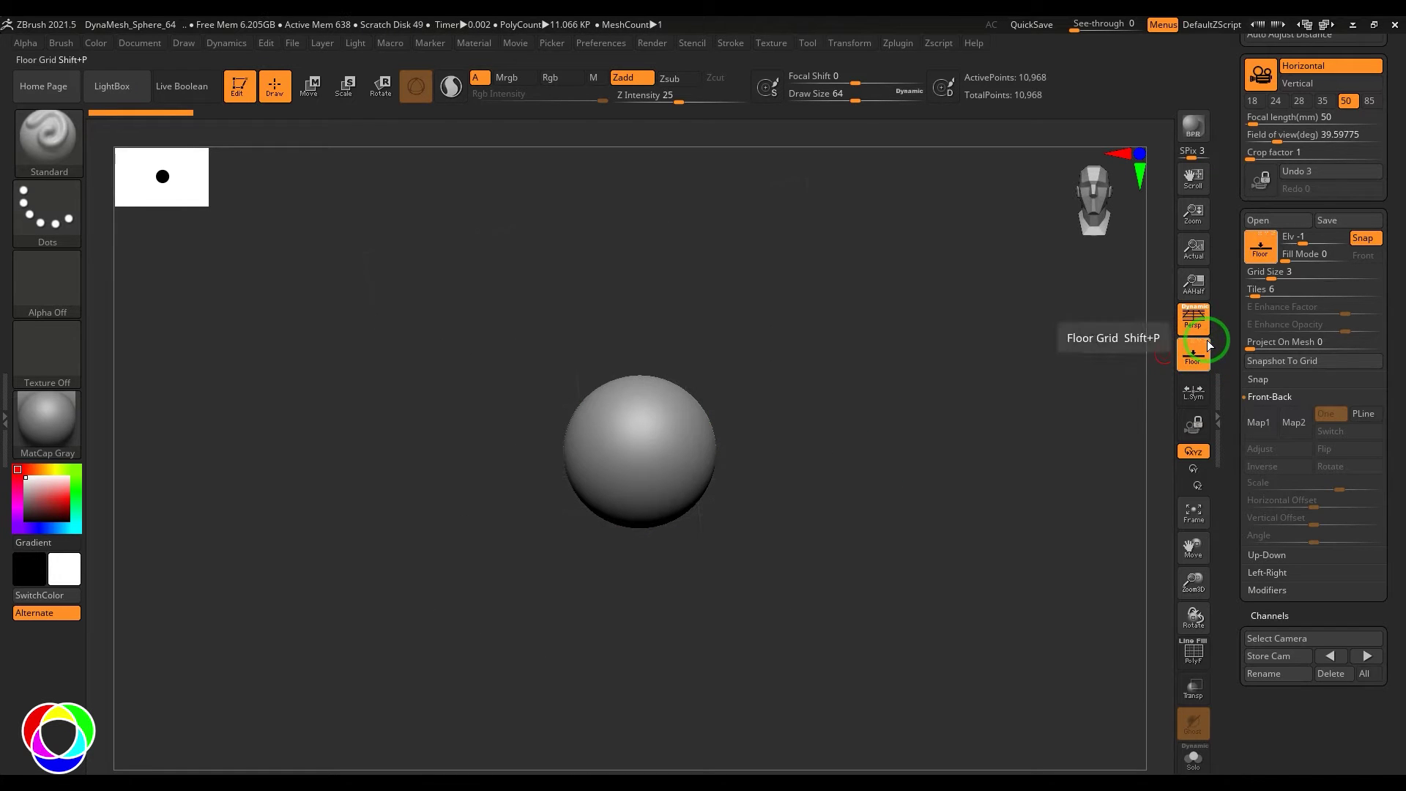
mouse_move(964, 450)
mouse_down()
mouse_move(1008, 424)
mouse_move(933, 414)
mouse_move(950, 439)
mouse_up()
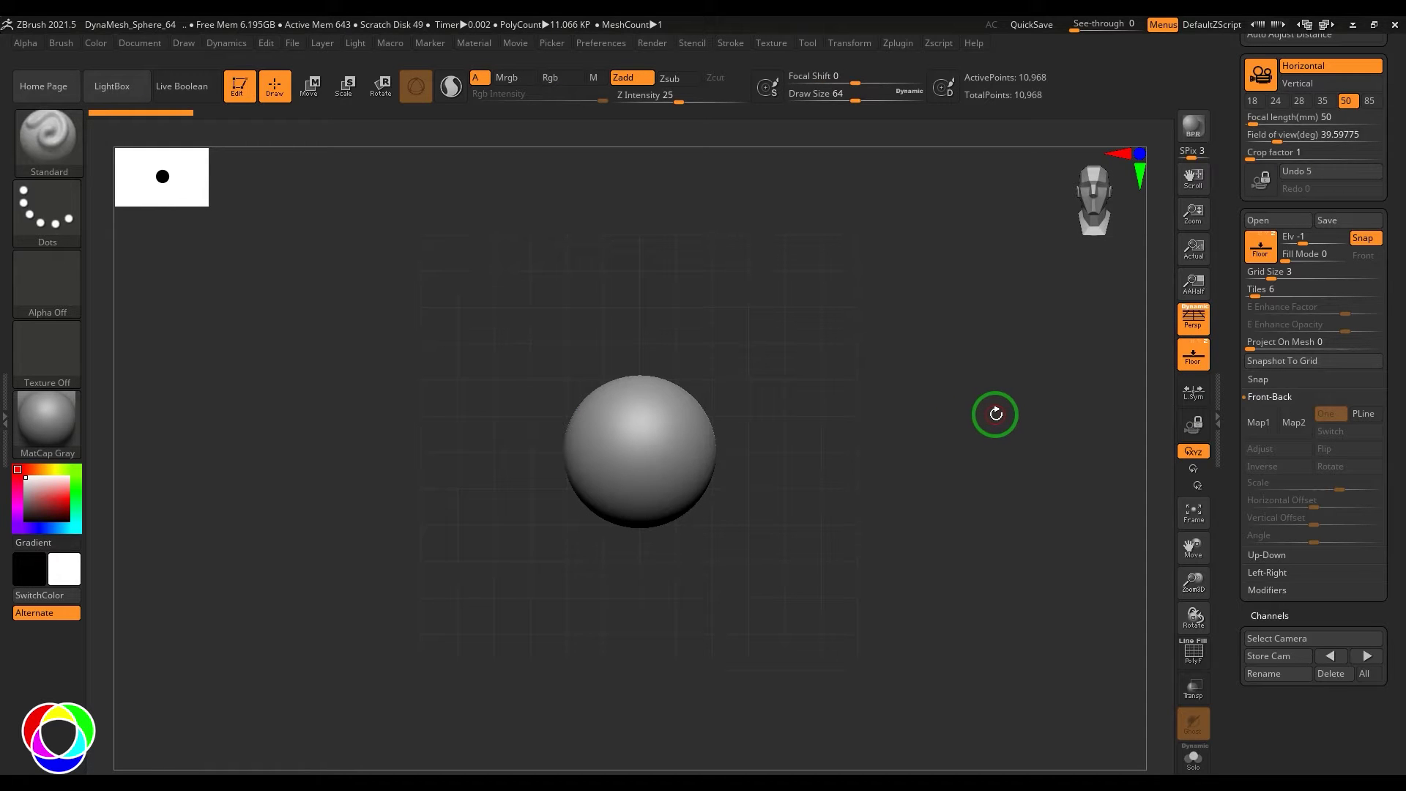
Try the built-in textures Texture 24 and Texture 23 as the reference image in the Front-Back Map1 slot.
click(1260, 433)
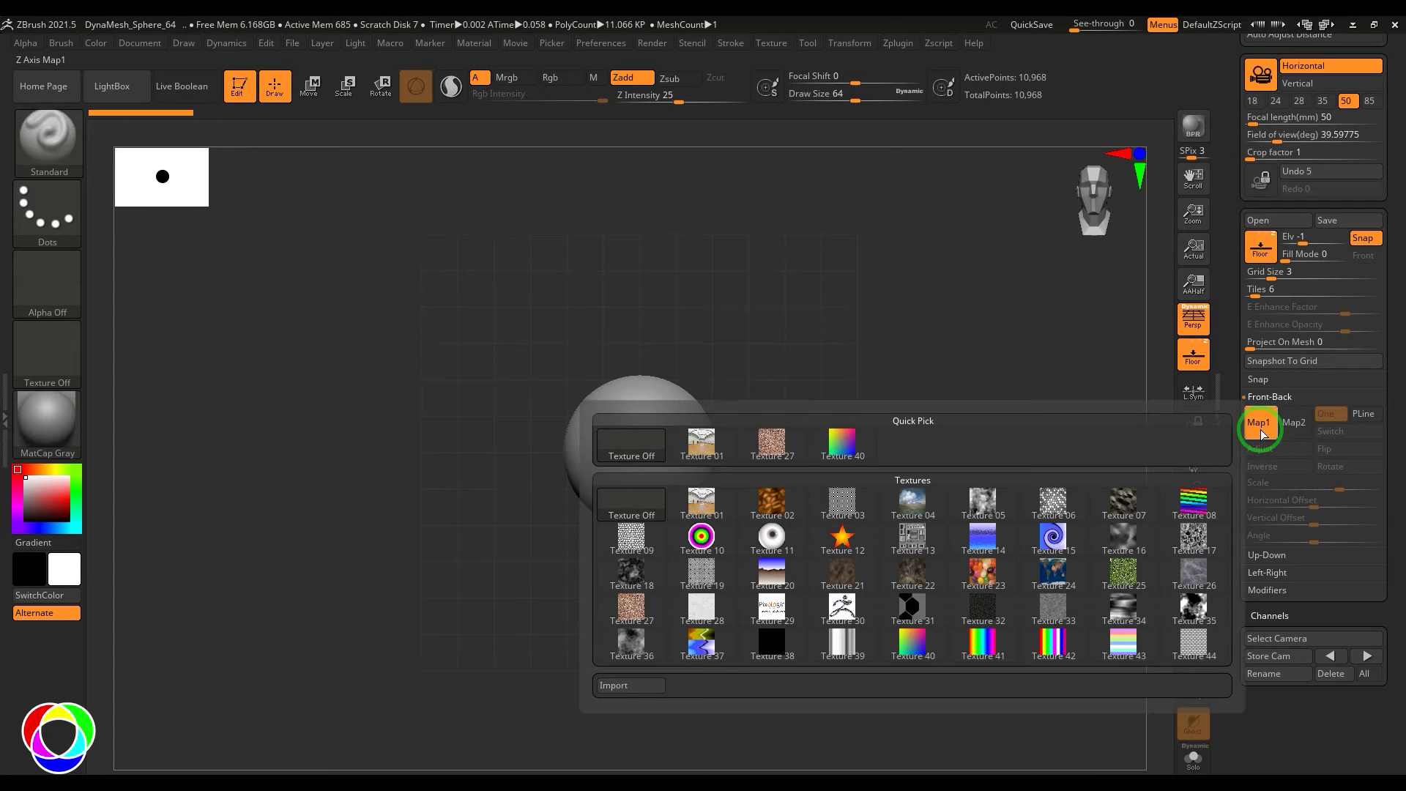
click(817, 574)
click(1258, 421)
click(623, 590)
mouse_move(900, 611)
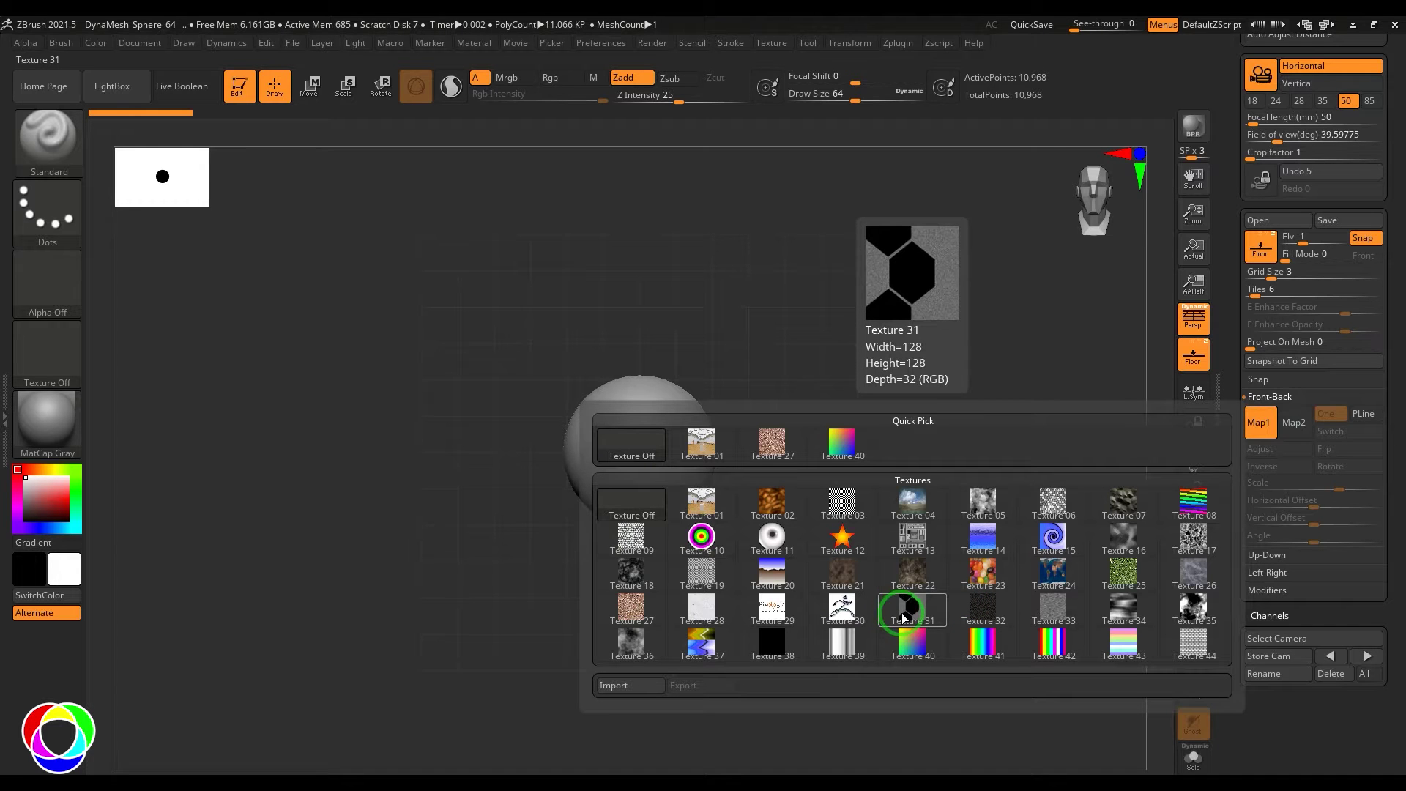
click(1044, 573)
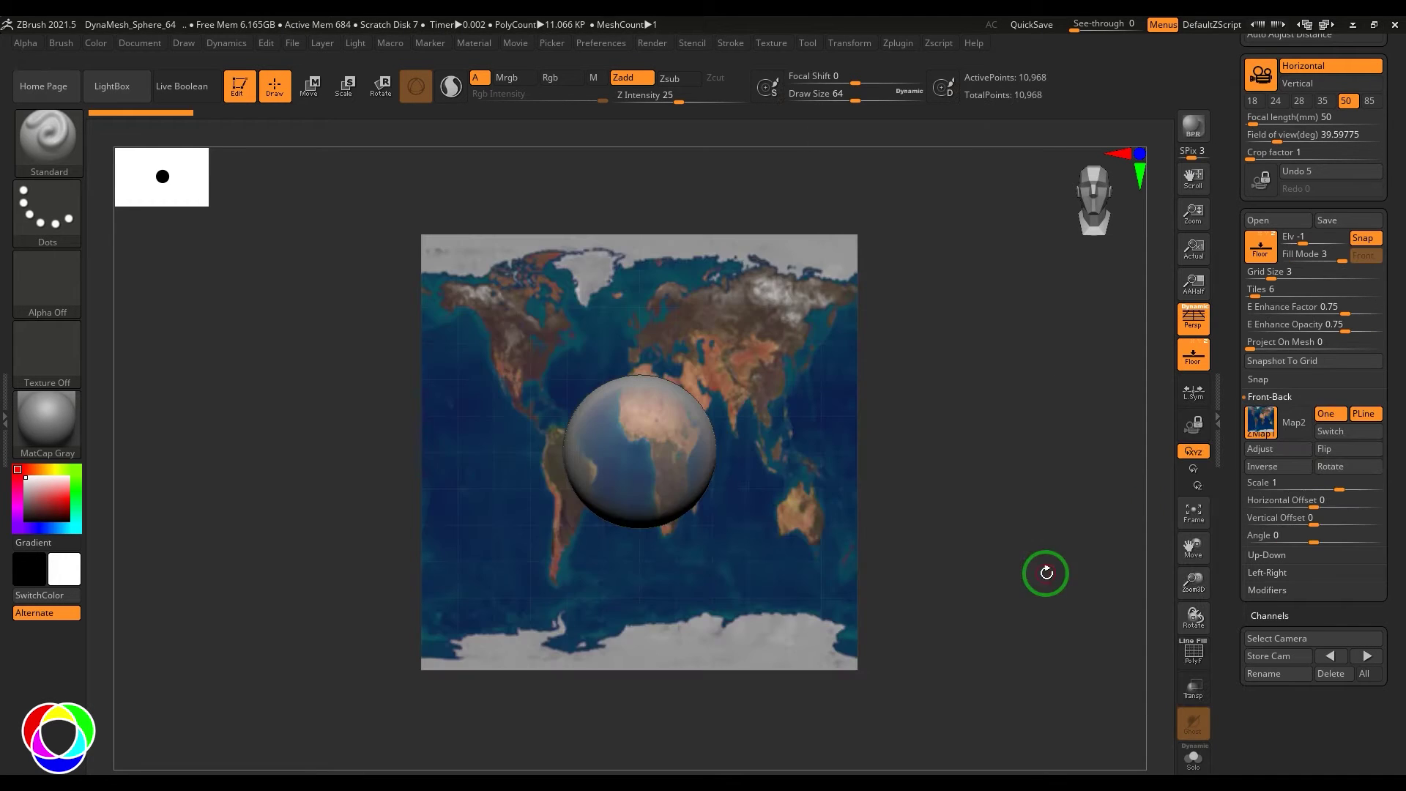
click(1257, 432)
click(982, 575)
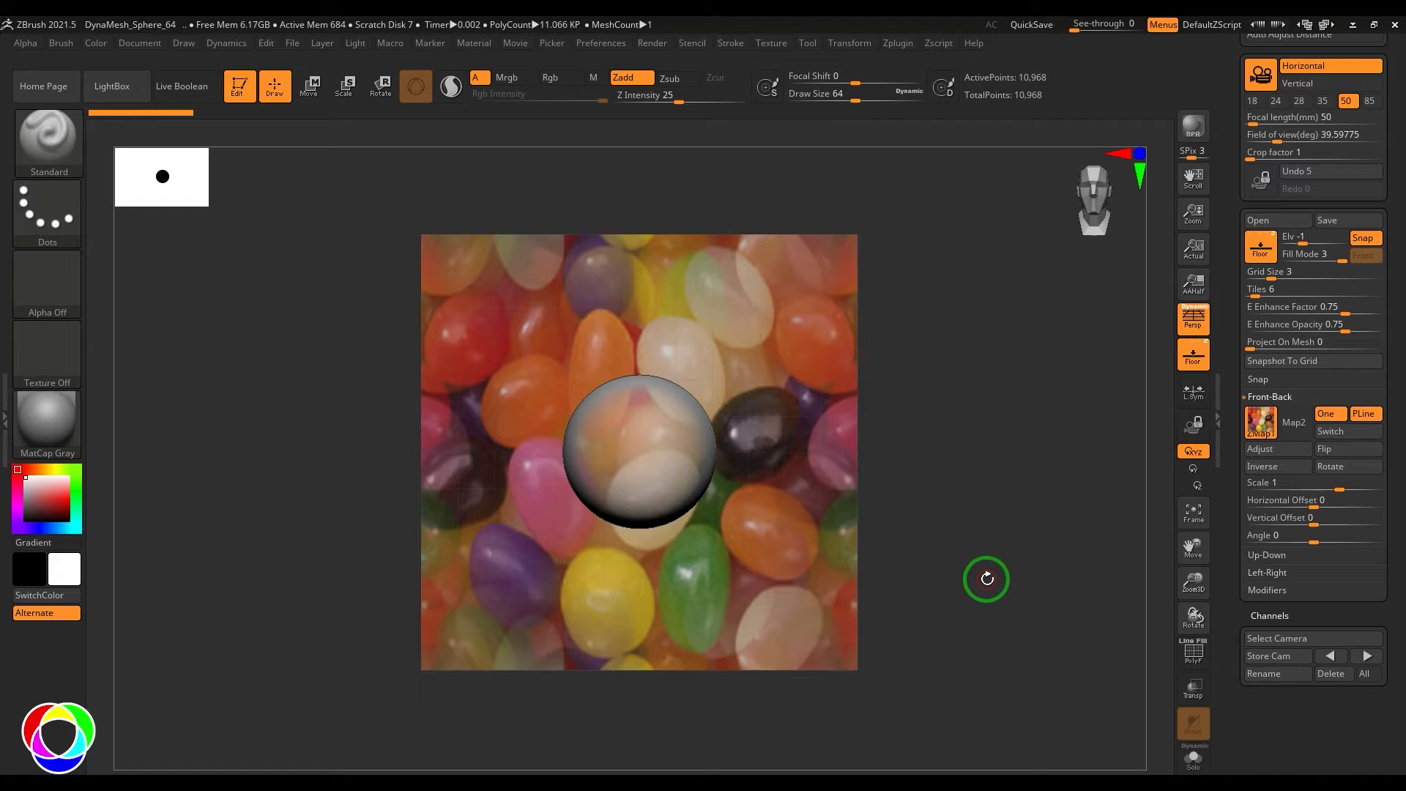
Import the Face Front image from the resources\Images folder on drive D: into the Front-Back Map1 slot.
click(1267, 427)
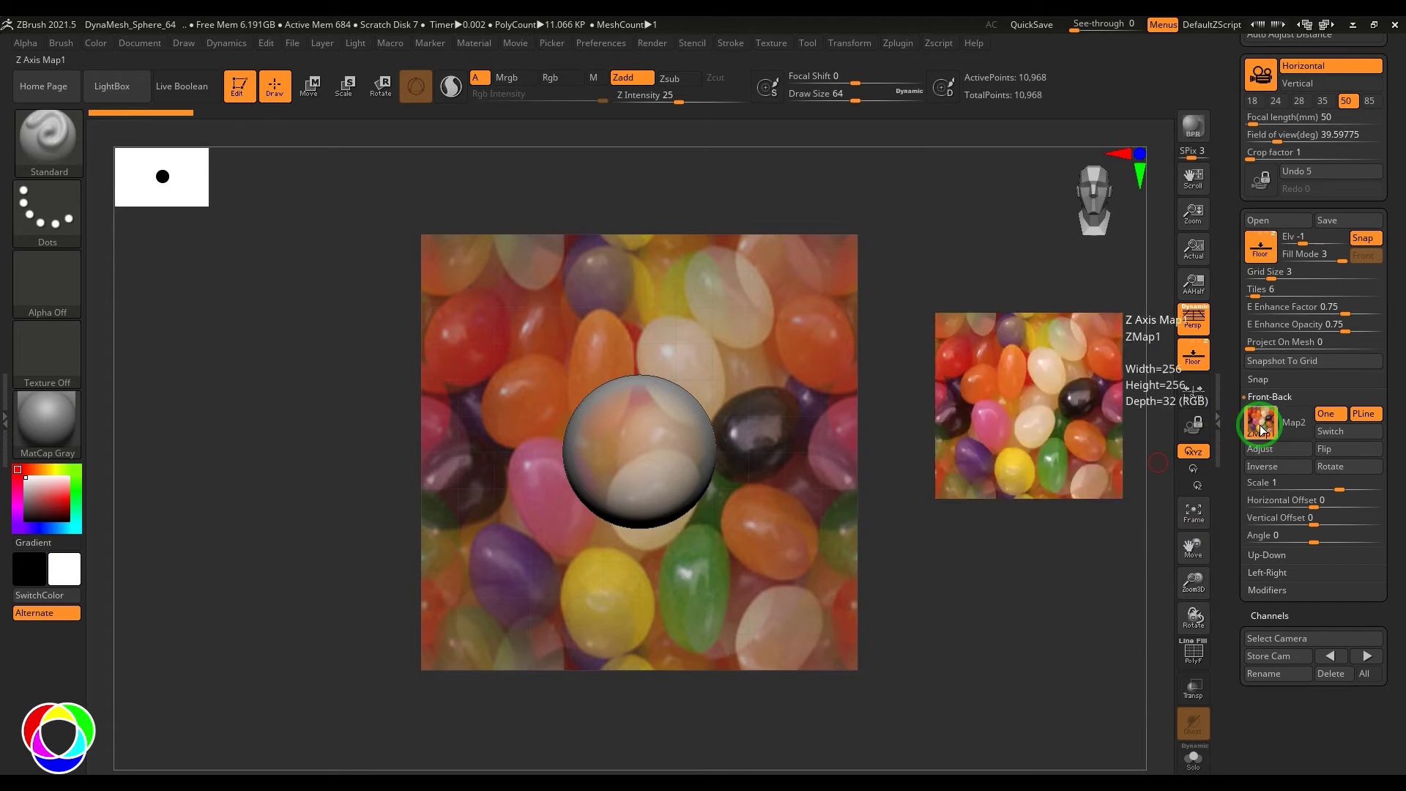
click(1254, 422)
click(623, 685)
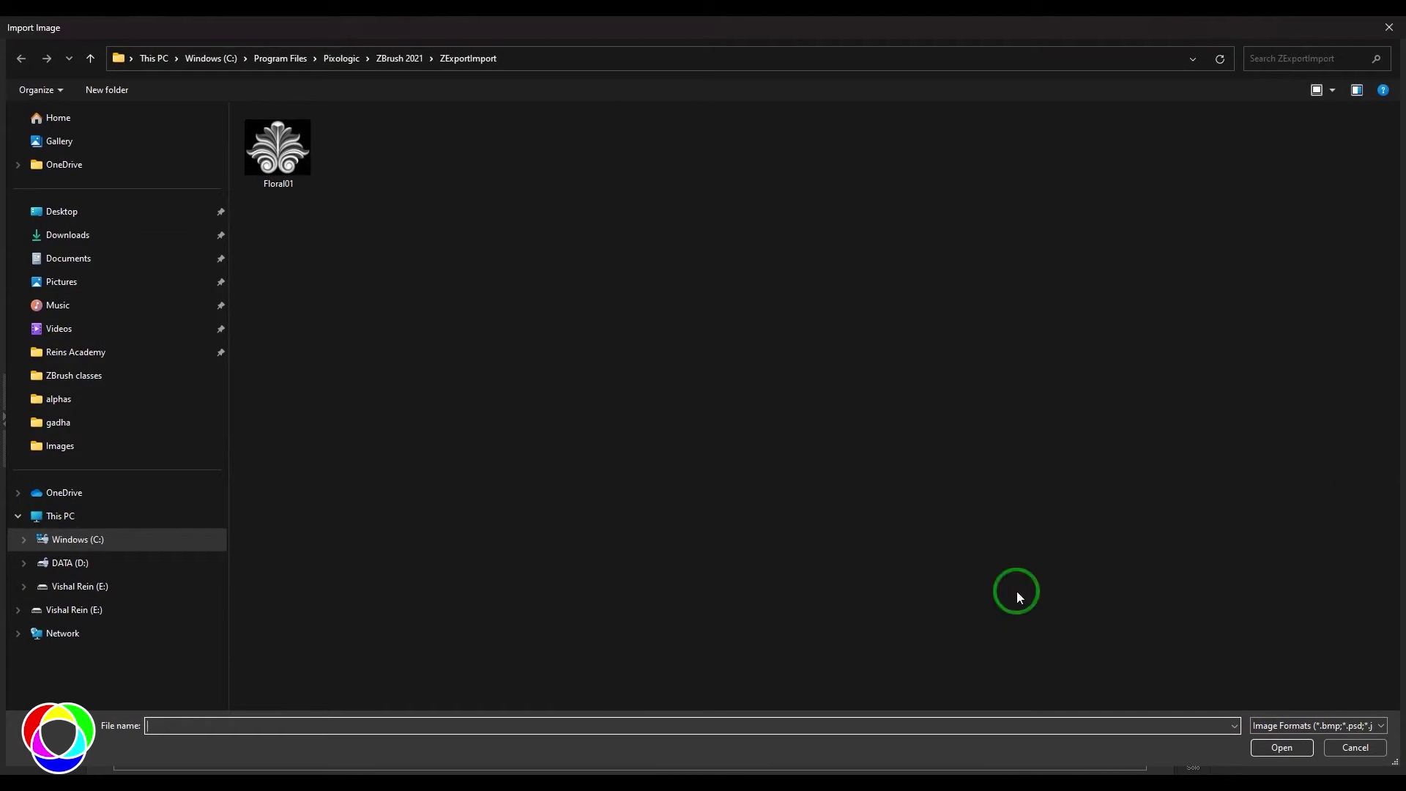
click(289, 728)
key(Return)
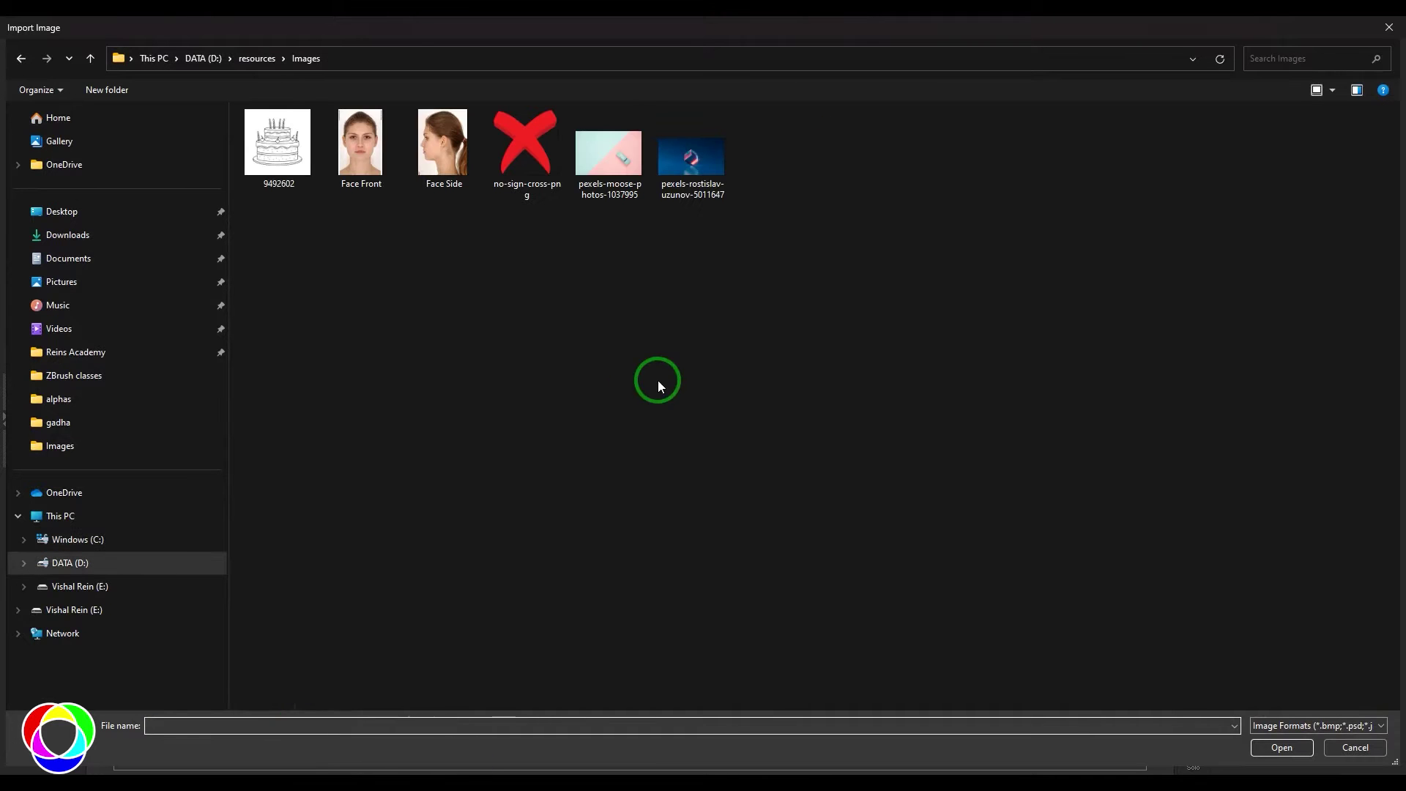
click(350, 164)
click(1285, 748)
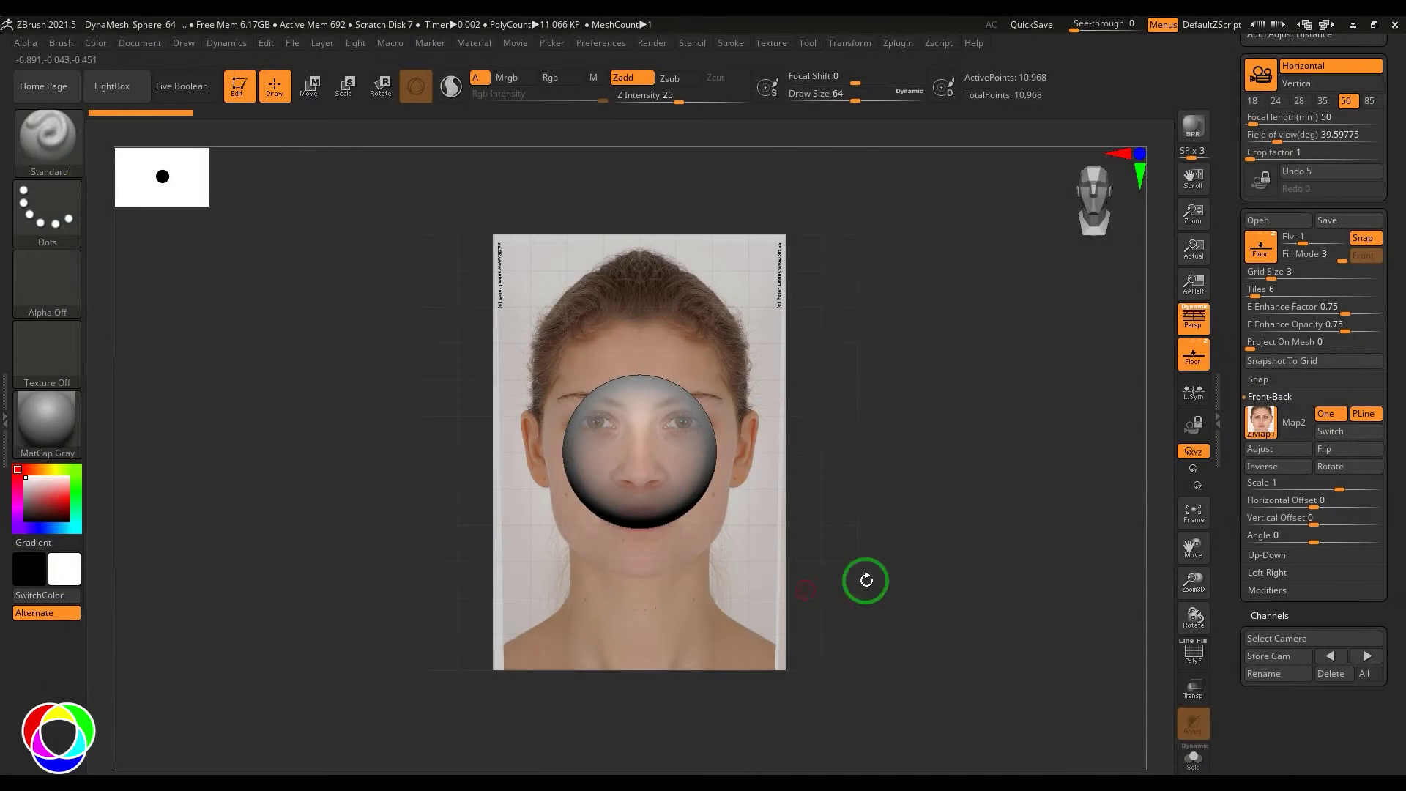
Compare the face reference with perspective distortion on and off, and leave perspective turned off.
drag(917, 518, 942, 540)
key(p)
key(p)
key(p)
key(p)
key(p)
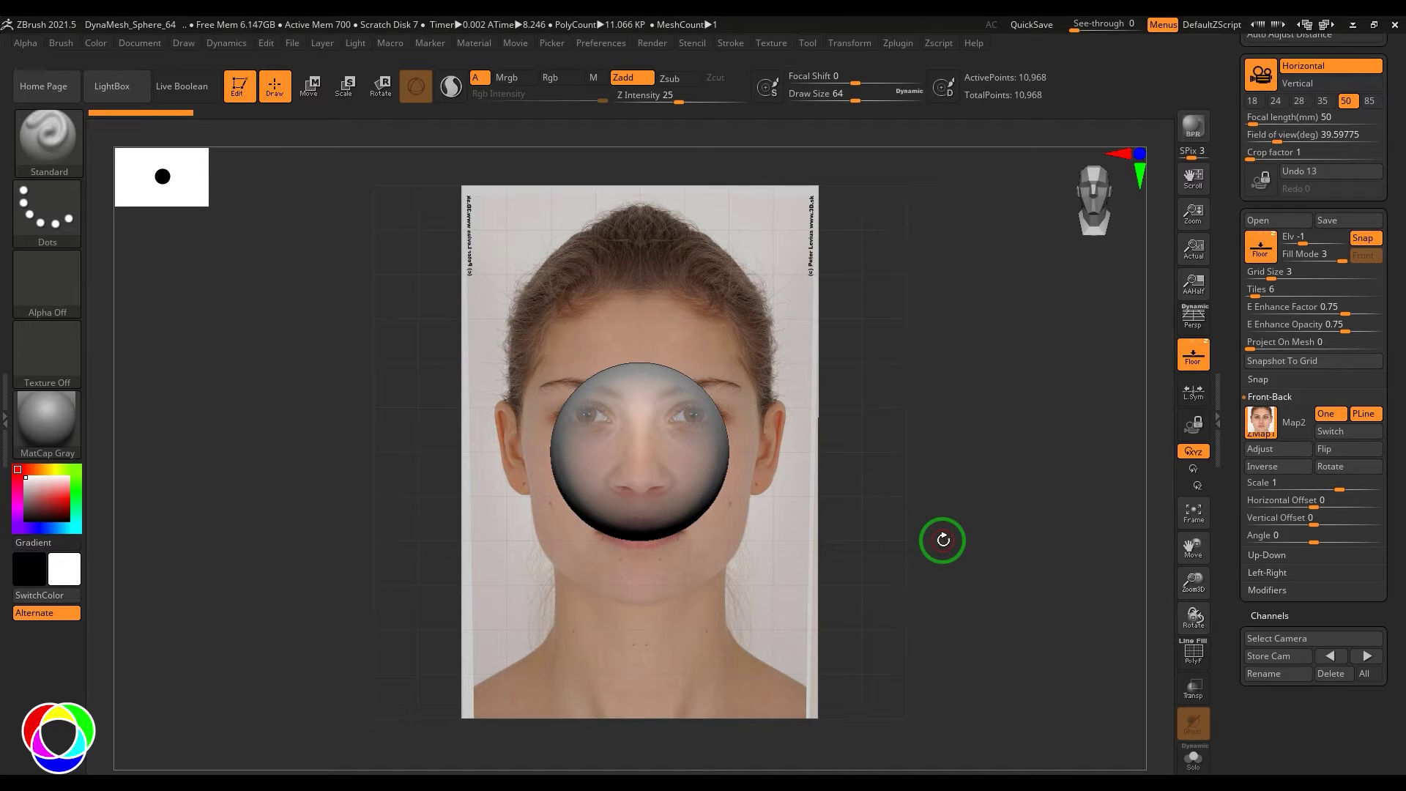
key(p)
key(p)
click(1193, 319)
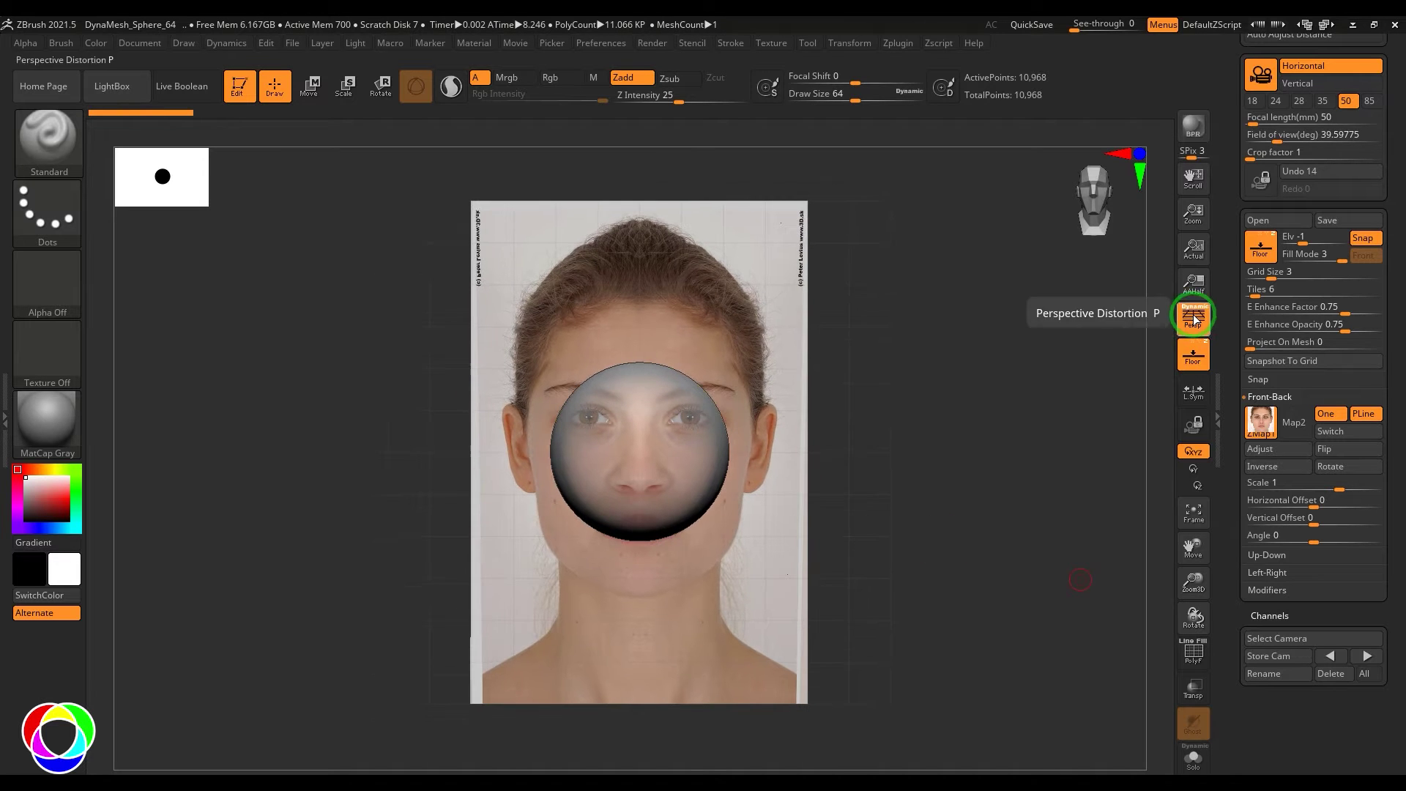
click(1193, 319)
click(1193, 318)
click(1193, 321)
click(1193, 321)
click(1193, 321)
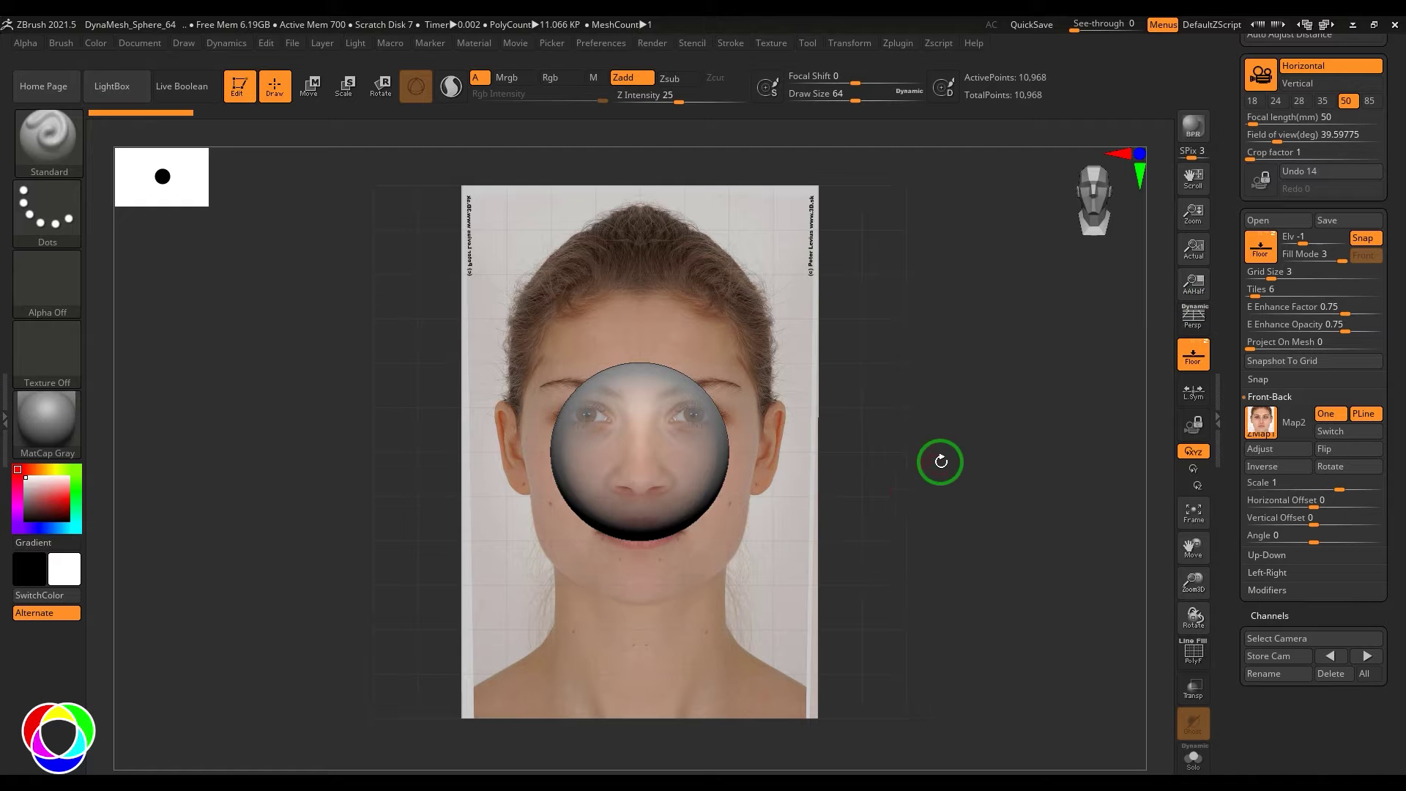
With the Move brush at a draw size of about 598, reshape the sphere to follow the reference face's outline from forehead to chin.
key(b)
key(m)
key(v)
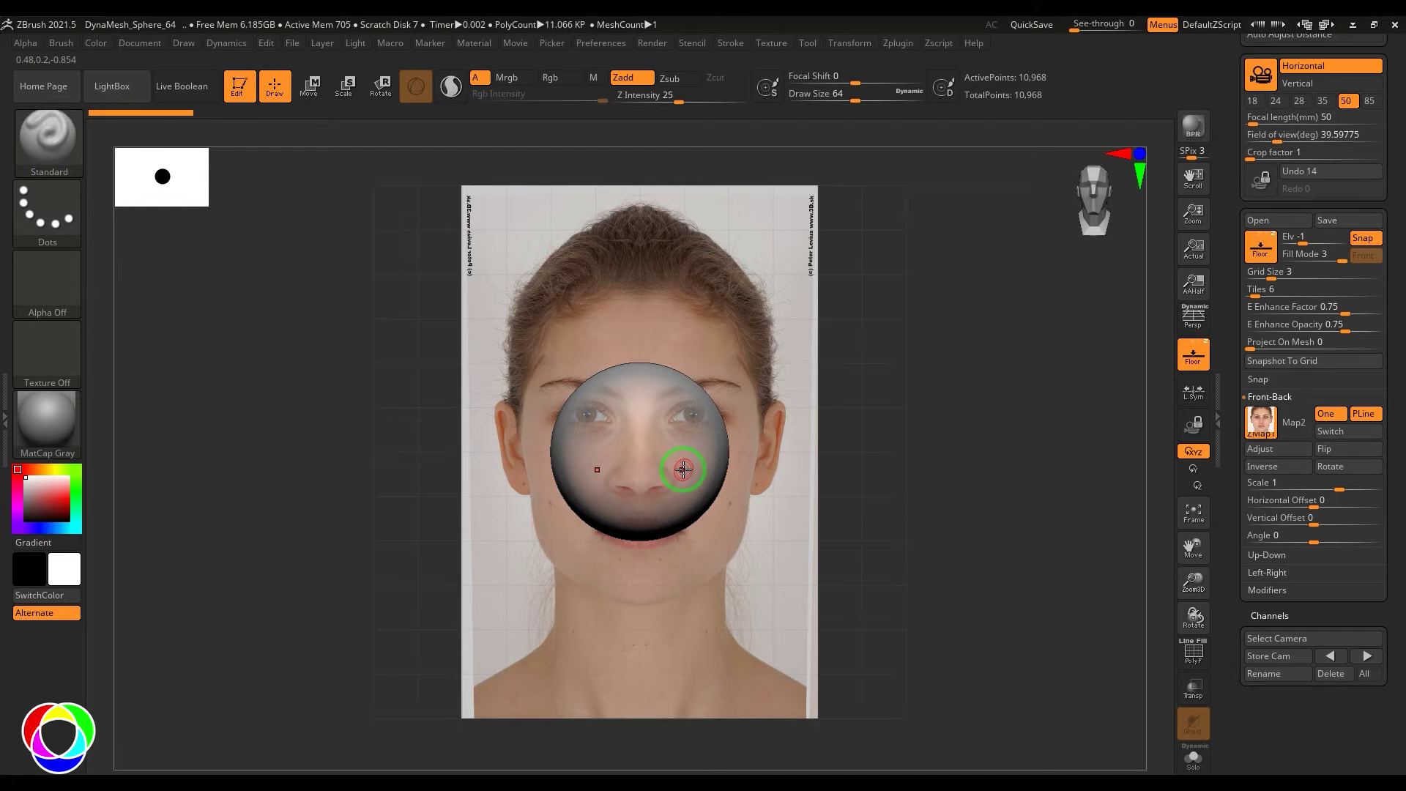
key(s)
drag(691, 480, 733, 481)
drag(645, 532, 645, 594)
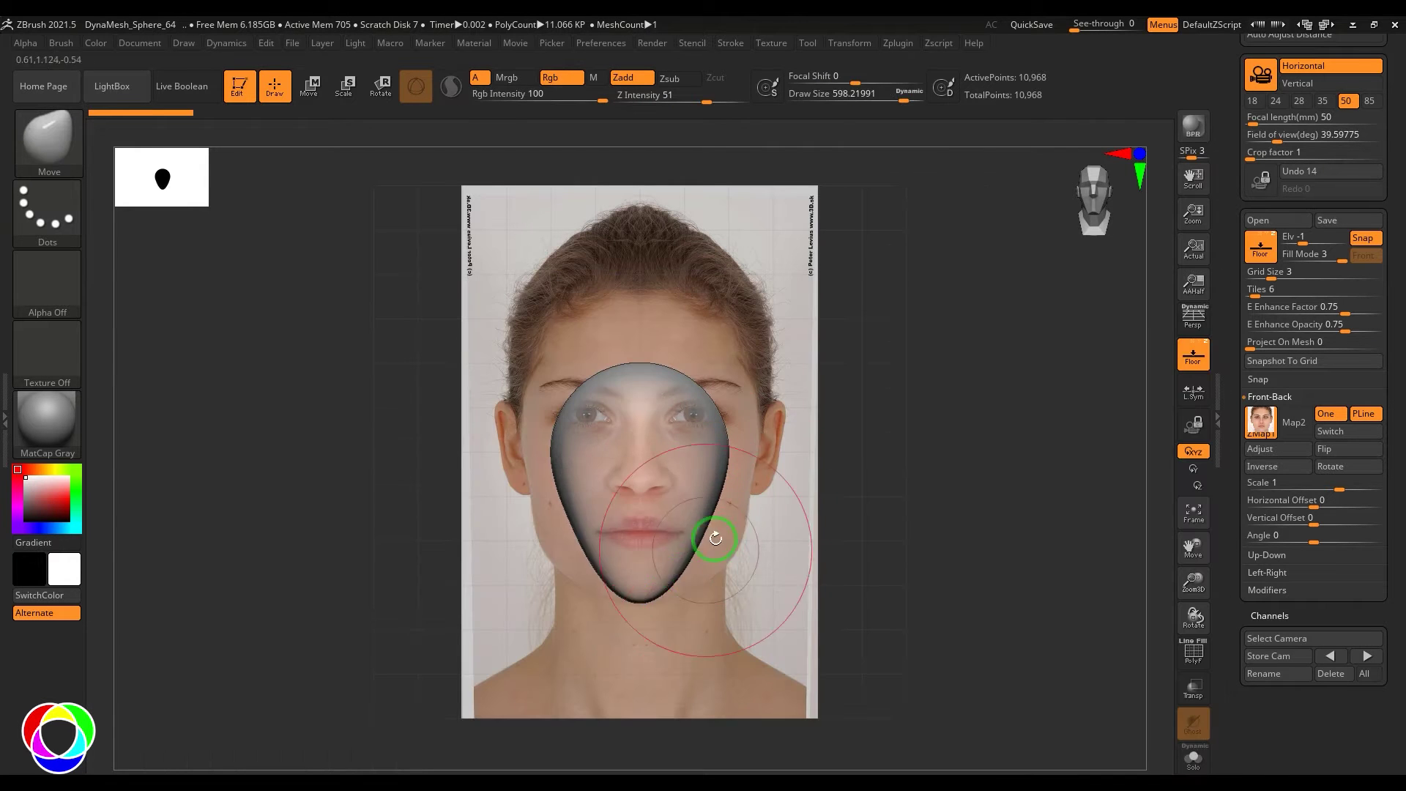
drag(727, 448, 748, 441)
mouse_move(682, 379)
mouse_down()
mouse_move(696, 263)
mouse_move(695, 302)
mouse_move(754, 331)
mouse_up()
mouse_move(748, 438)
mouse_down()
mouse_move(769, 447)
mouse_move(731, 571)
mouse_move(744, 584)
mouse_move(750, 562)
mouse_up()
drag(750, 414, 758, 419)
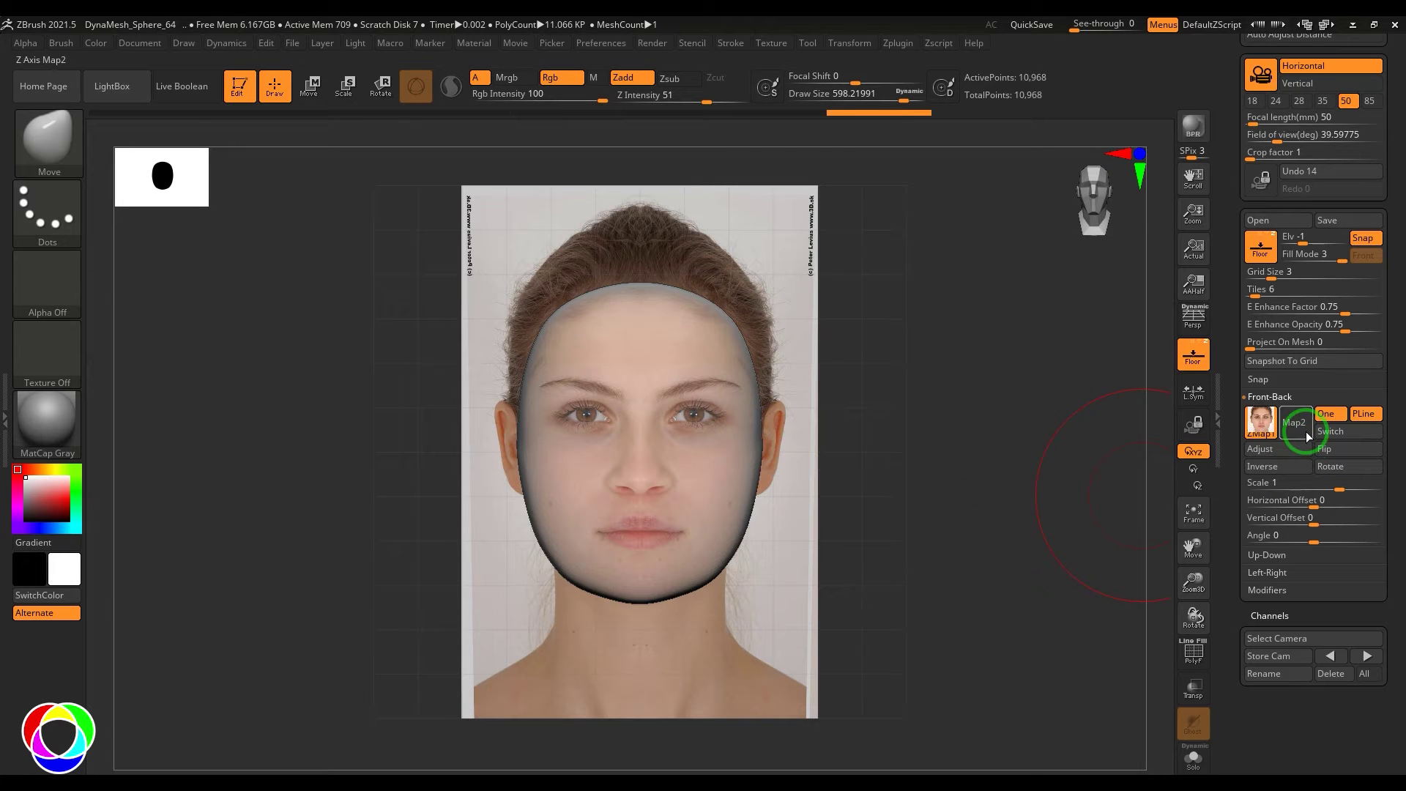
Inspect the reshaped mesh against the face reference from several viewing angles.
mouse_move(1083, 502)
mouse_down()
mouse_move(935, 503)
mouse_move(1080, 481)
mouse_move(1064, 495)
mouse_move(983, 485)
mouse_up()
mouse_move(885, 380)
mouse_down()
mouse_move(919, 372)
mouse_move(881, 385)
mouse_up()
mouse_move(954, 461)
mouse_down()
mouse_move(1129, 493)
mouse_move(924, 579)
mouse_up()
key(space)
drag(612, 517, 548, 515)
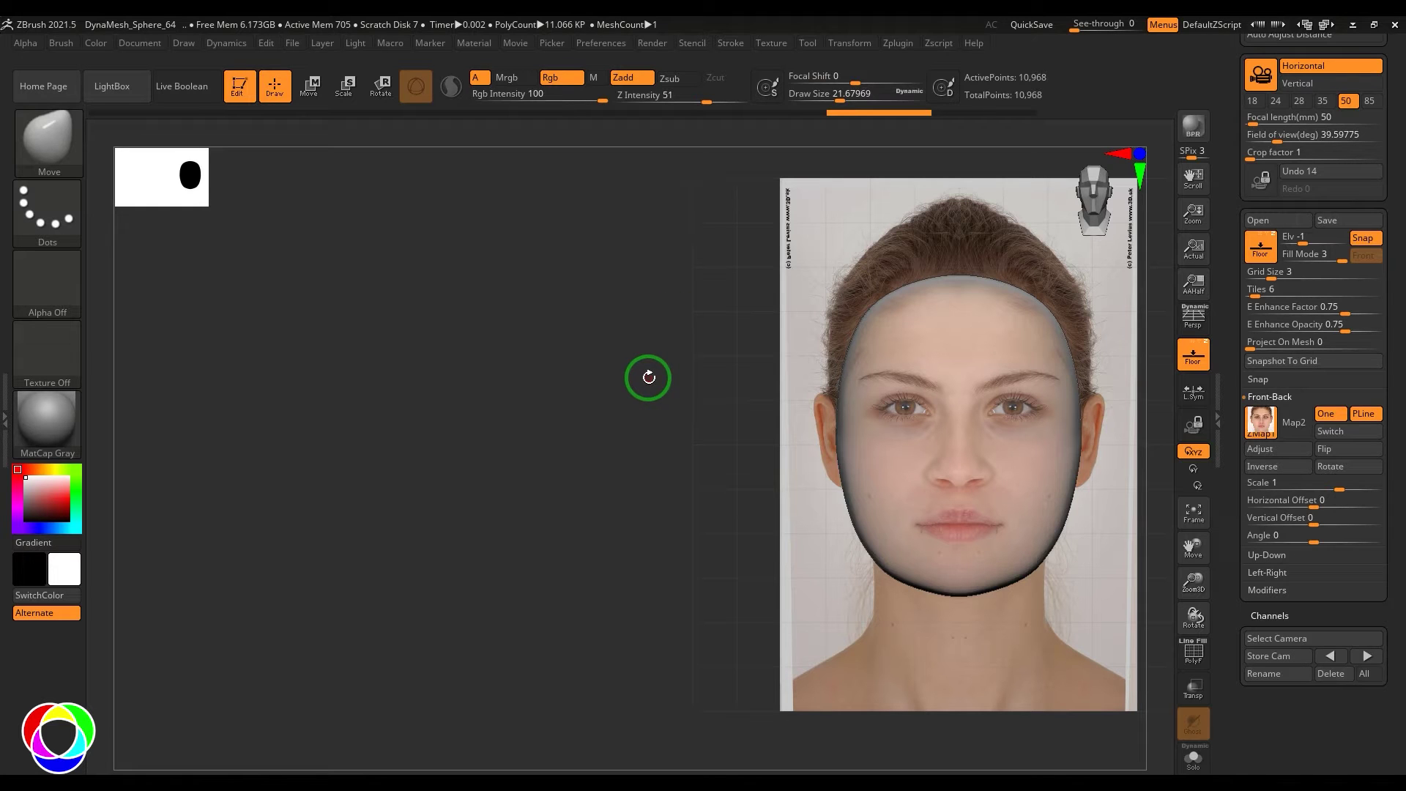
alt+drag(720, 403, 496, 389)
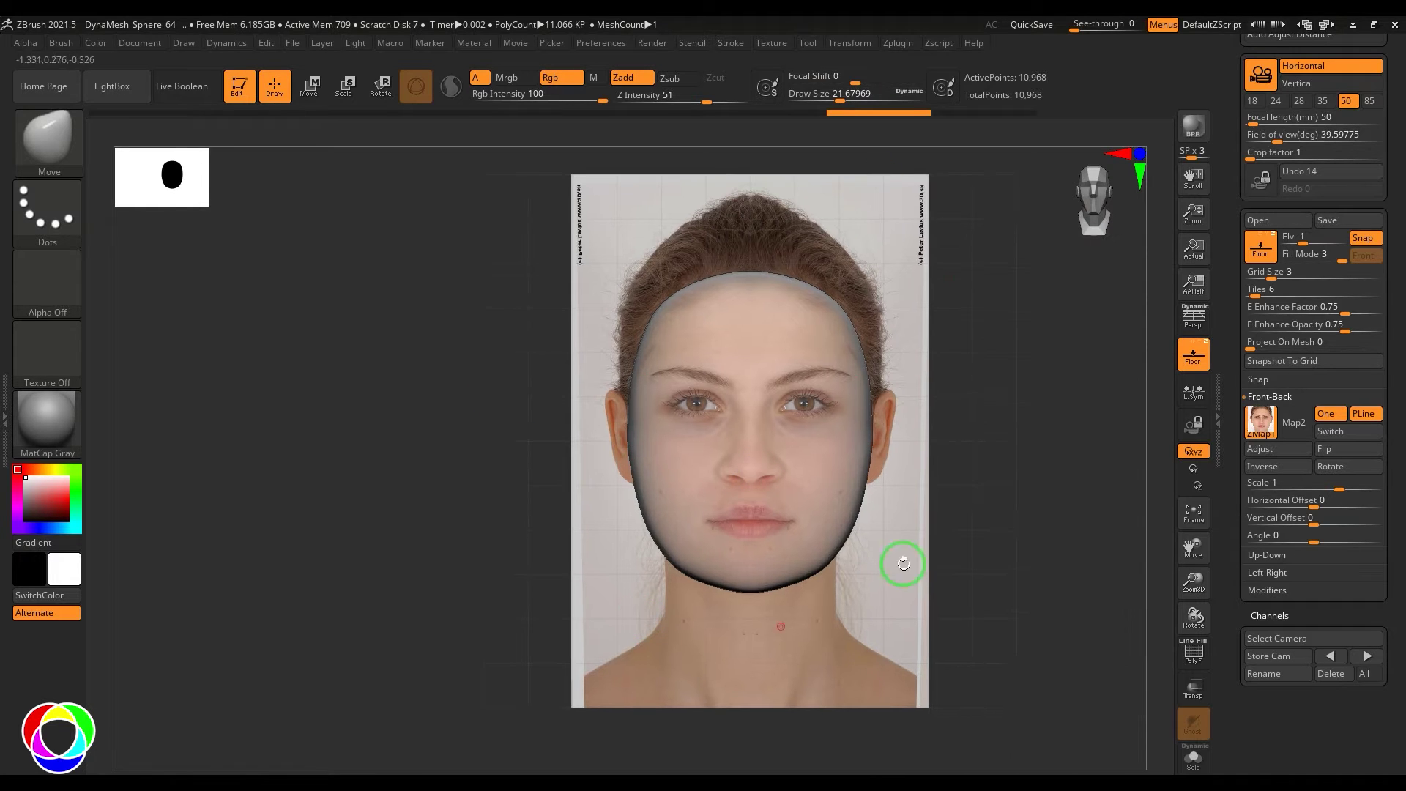
Import the Face Side image into the Front-Back Map2 slot and check both sides of the reference plane.
drag(1030, 492, 793, 497)
click(1293, 431)
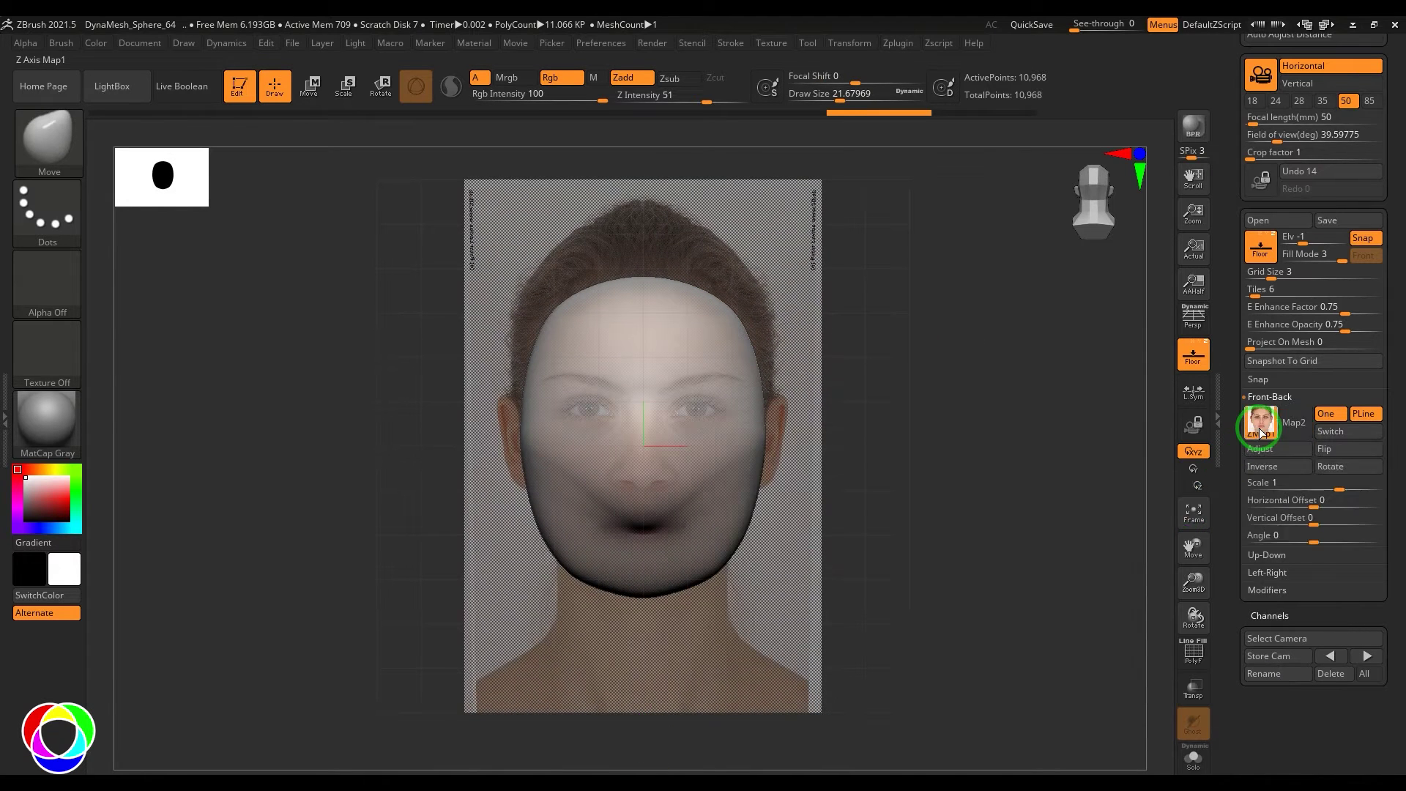
click(1261, 428)
click(667, 680)
click(443, 146)
click(1282, 747)
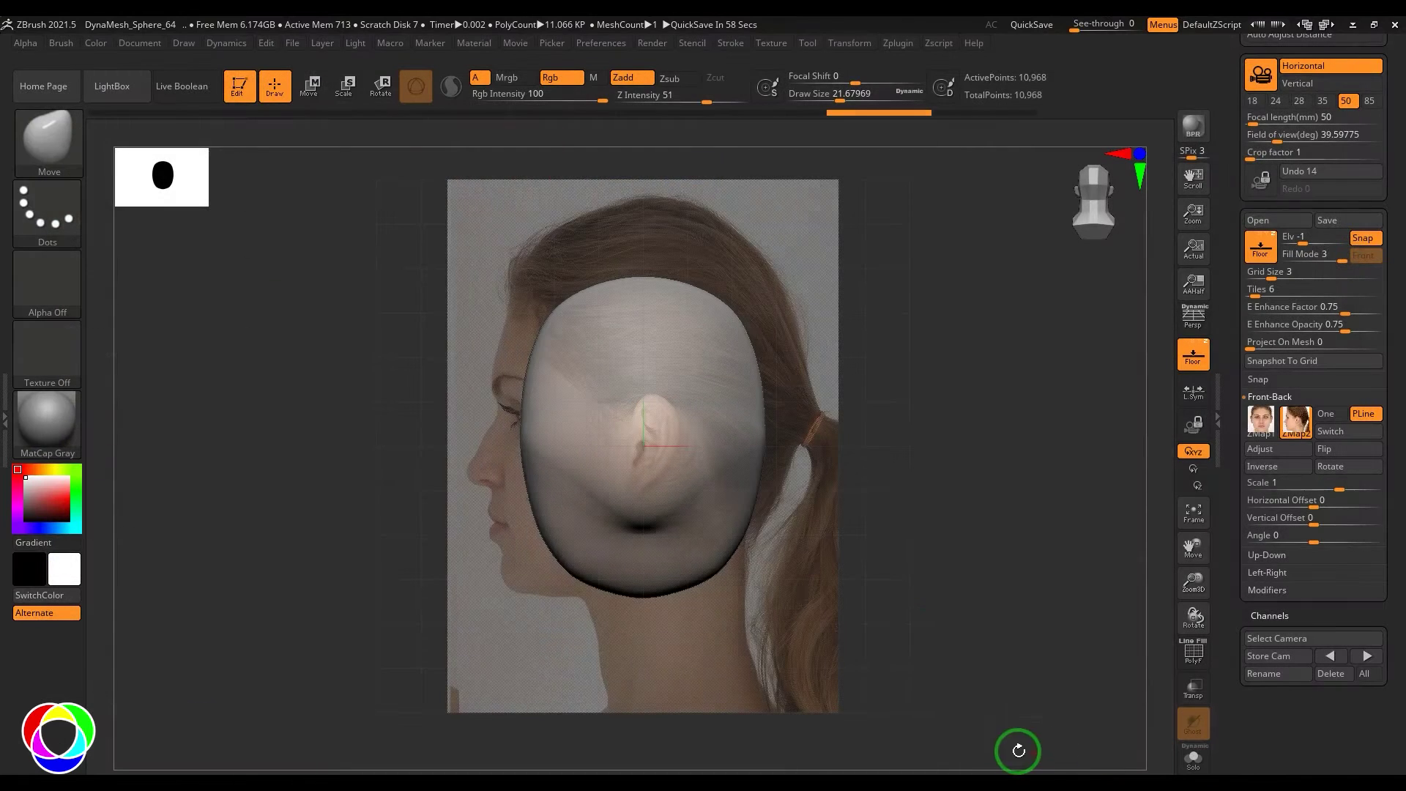
drag(938, 573, 1081, 581)
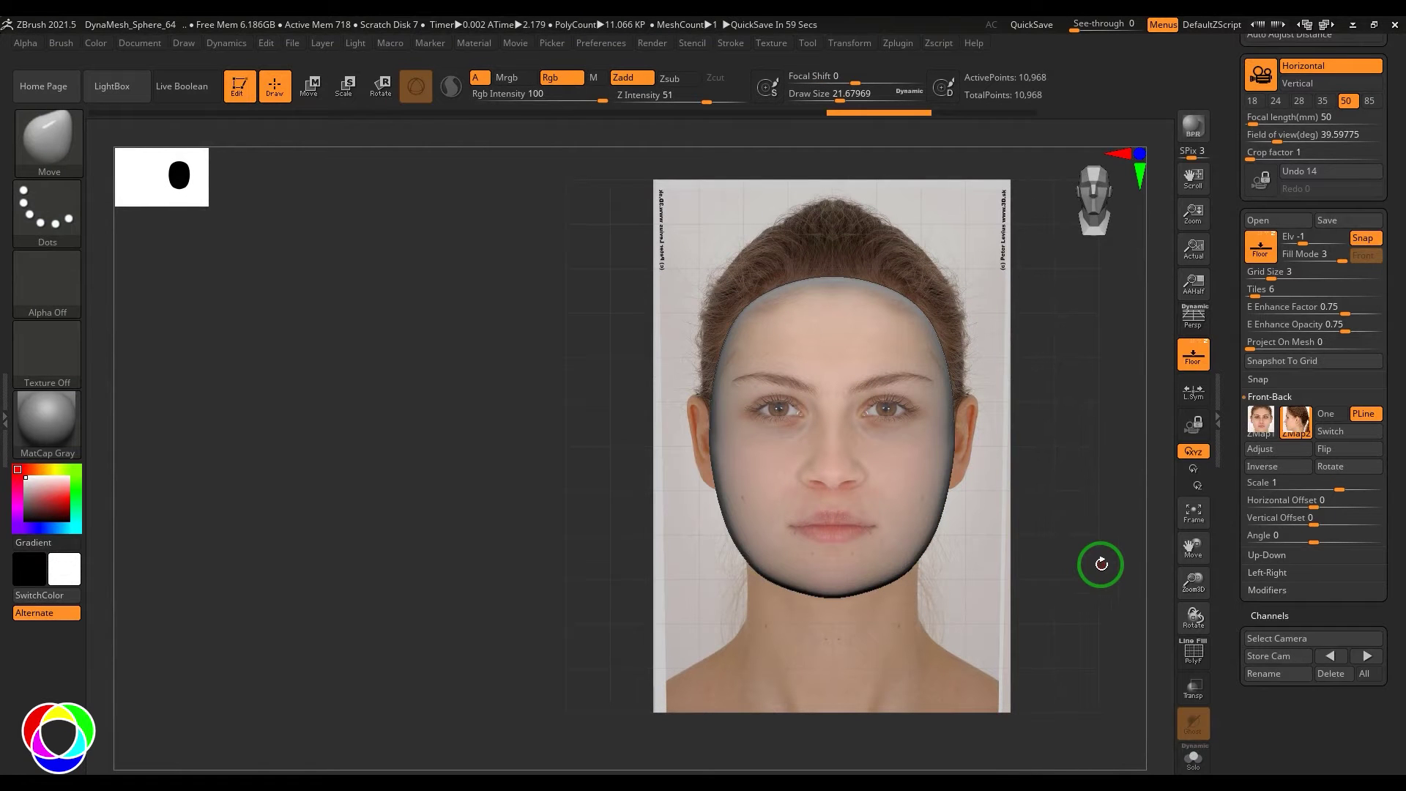
drag(1101, 563, 957, 548)
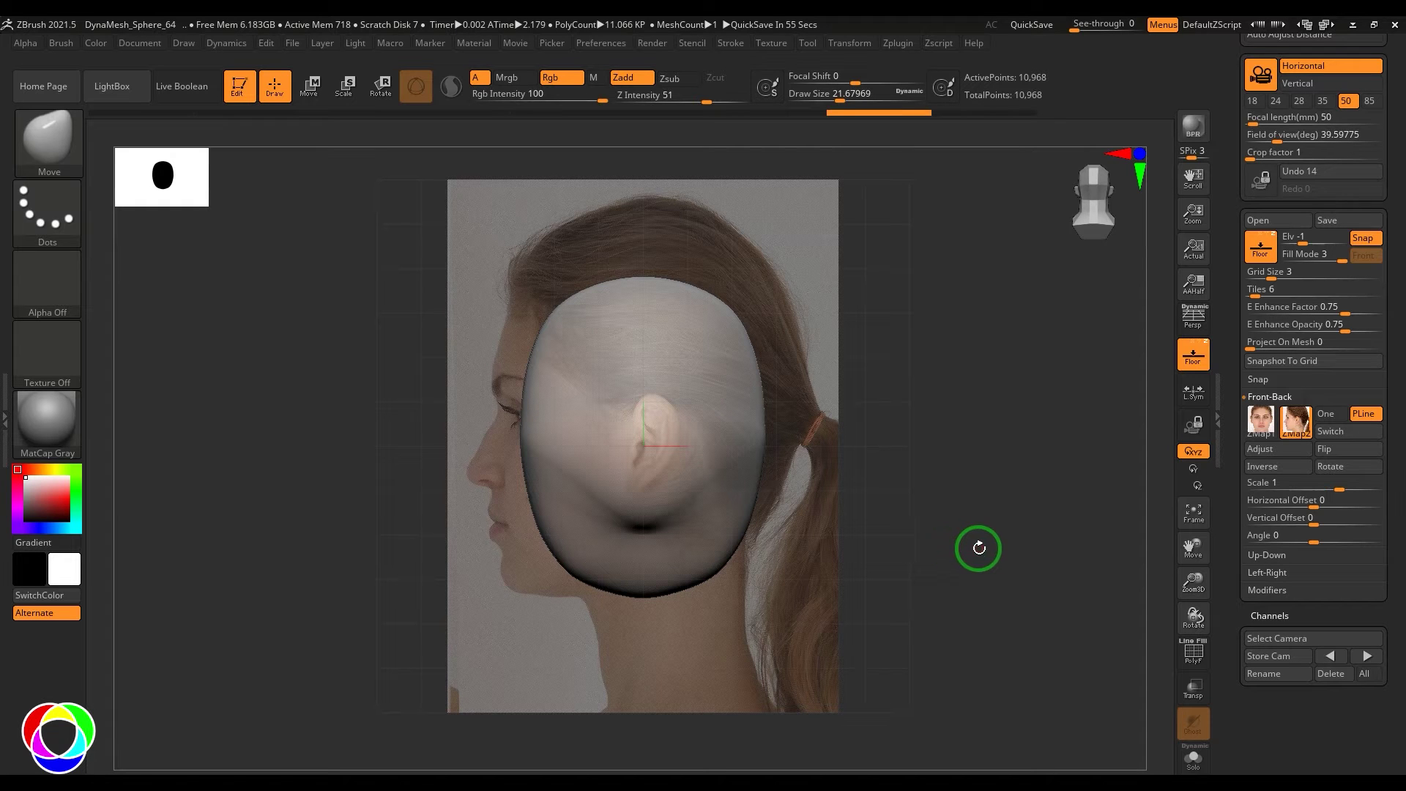
drag(979, 548, 1002, 634)
alt+drag(500, 574, 440, 577)
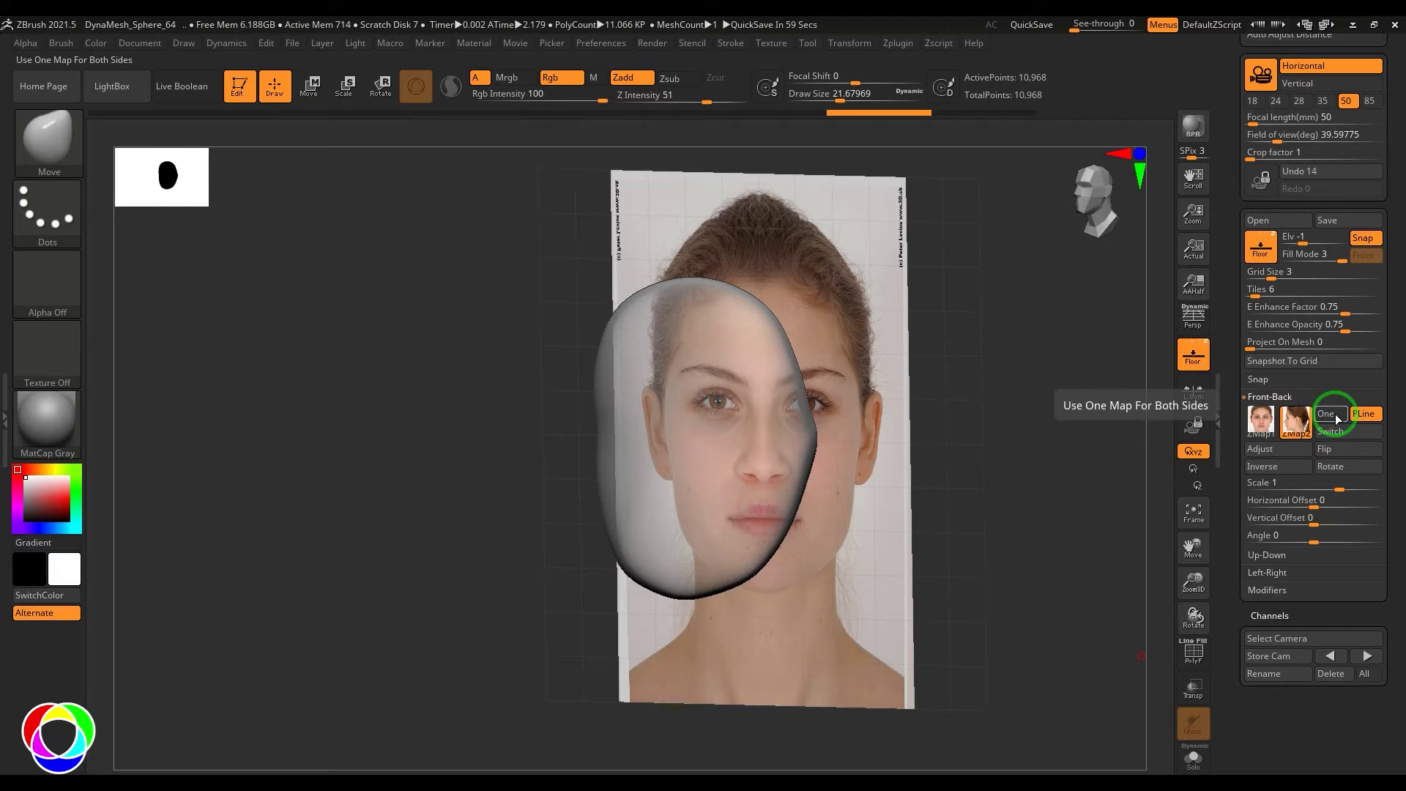
Compare the back of the reference plane with the One option, a single map for both sides, on and off.
key(ctrl)
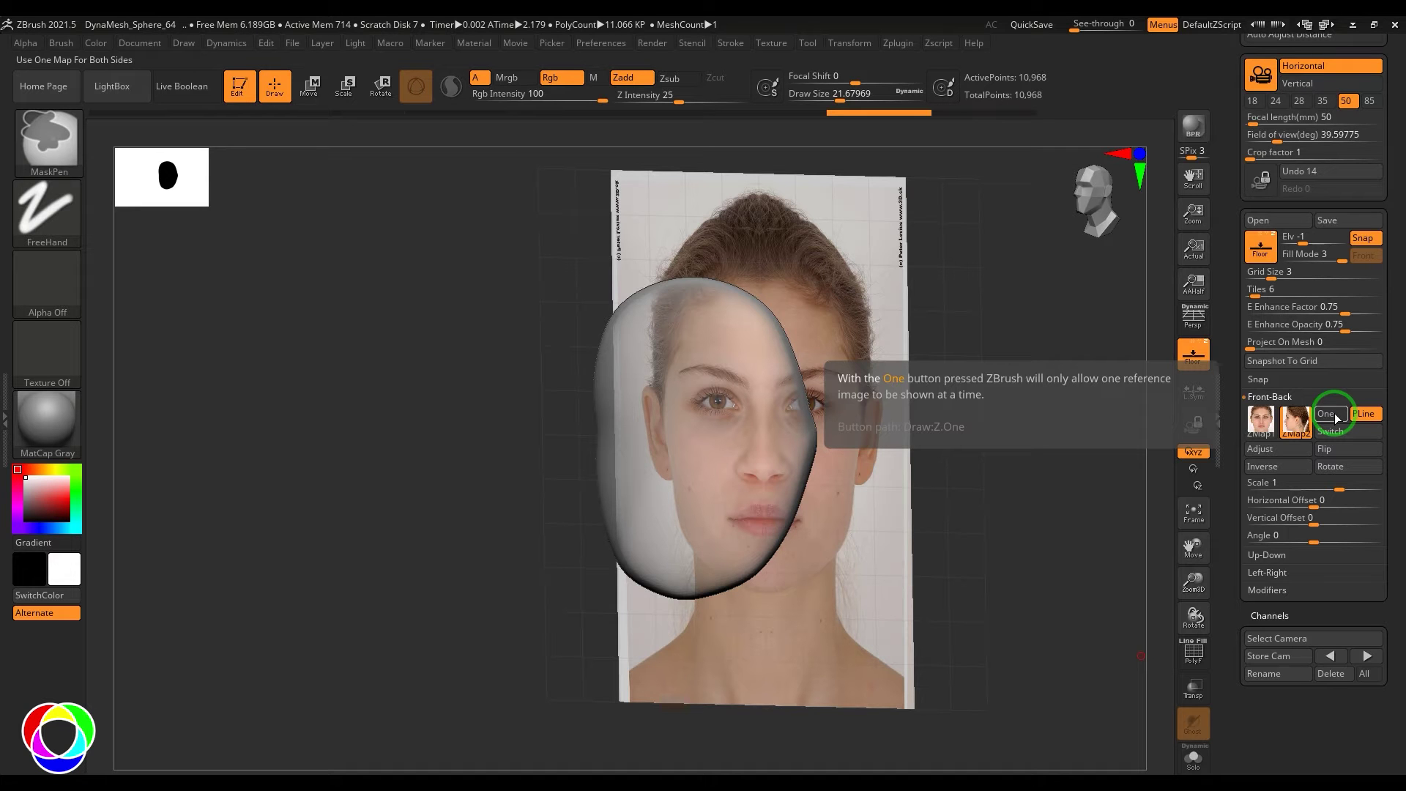
click(1330, 413)
mouse_move(1072, 522)
mouse_down()
mouse_move(916, 524)
mouse_move(1073, 512)
mouse_move(932, 521)
mouse_move(1054, 521)
mouse_move(957, 525)
mouse_up()
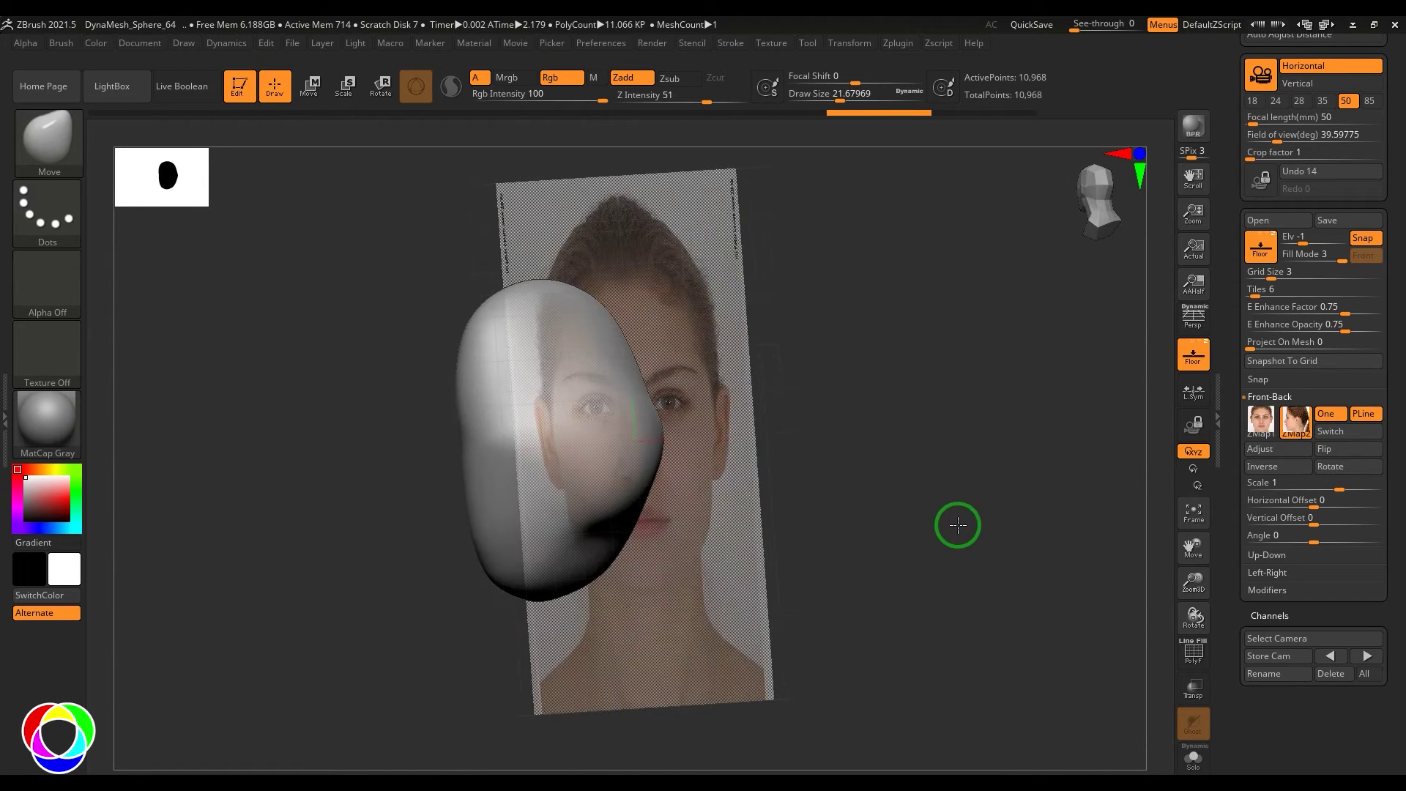
click(1326, 414)
drag(869, 420, 866, 477)
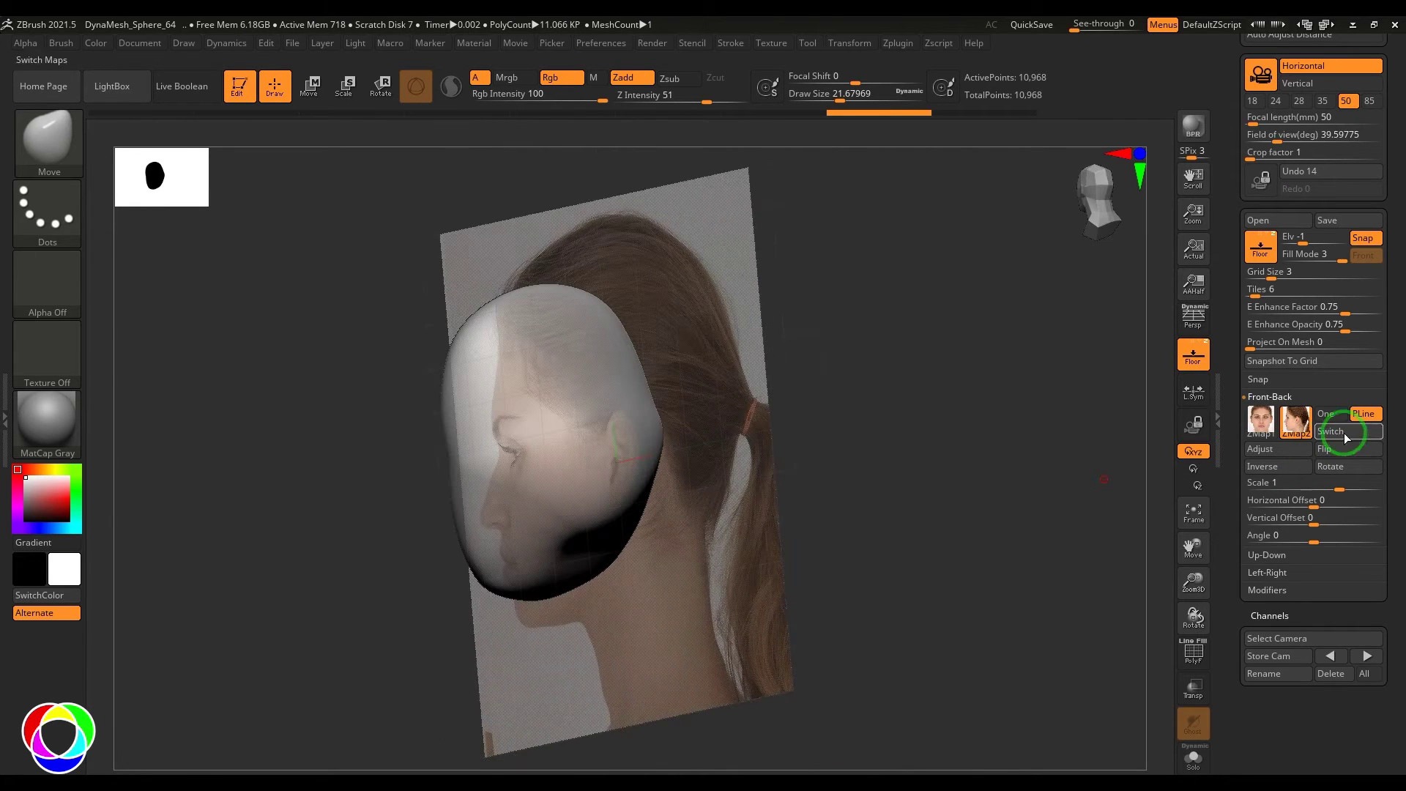
Turn on the One option for the Front-Back maps and raise the brush draw size to about 192 in front view.
click(1326, 413)
drag(984, 503, 982, 474)
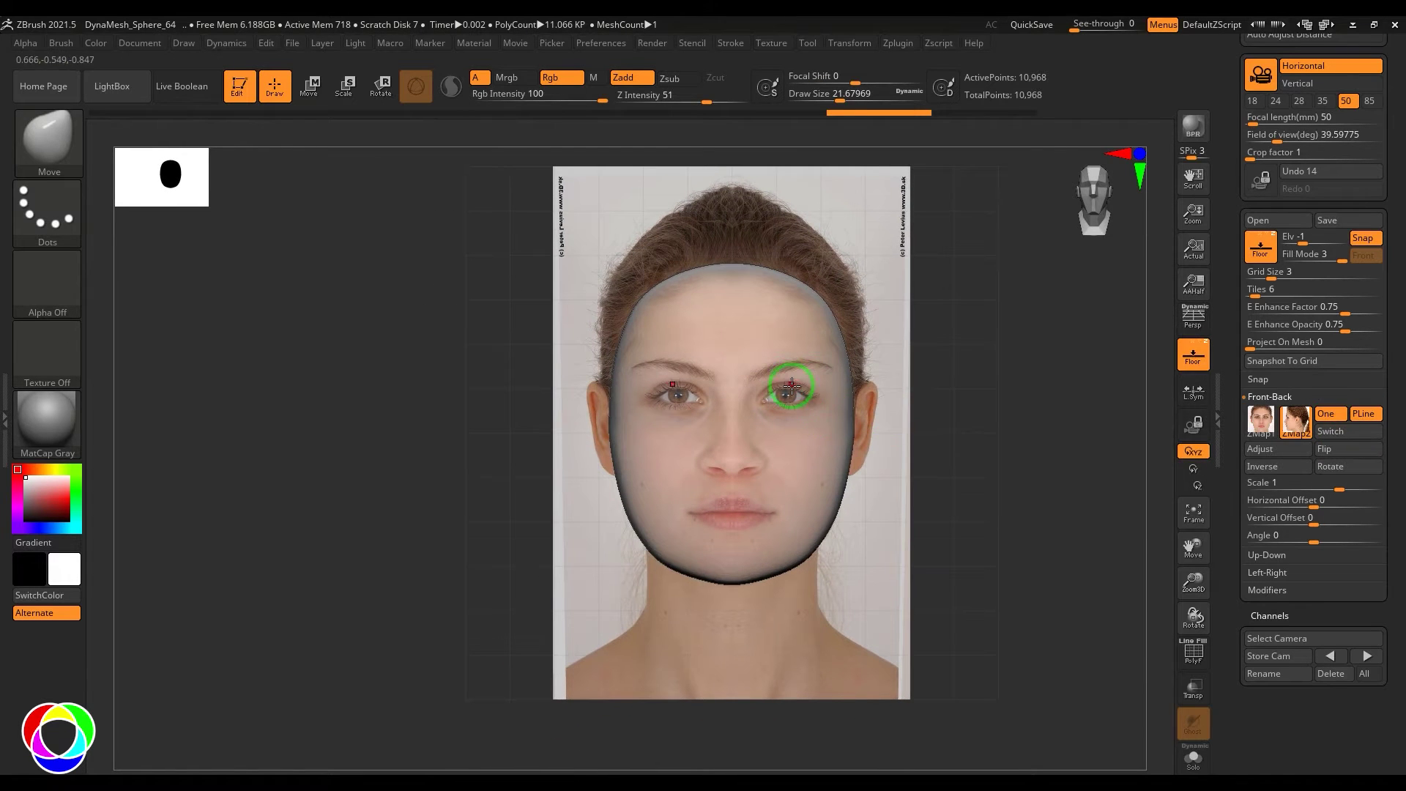
key(s)
drag(777, 386, 812, 401)
alt+drag(919, 451, 982, 518)
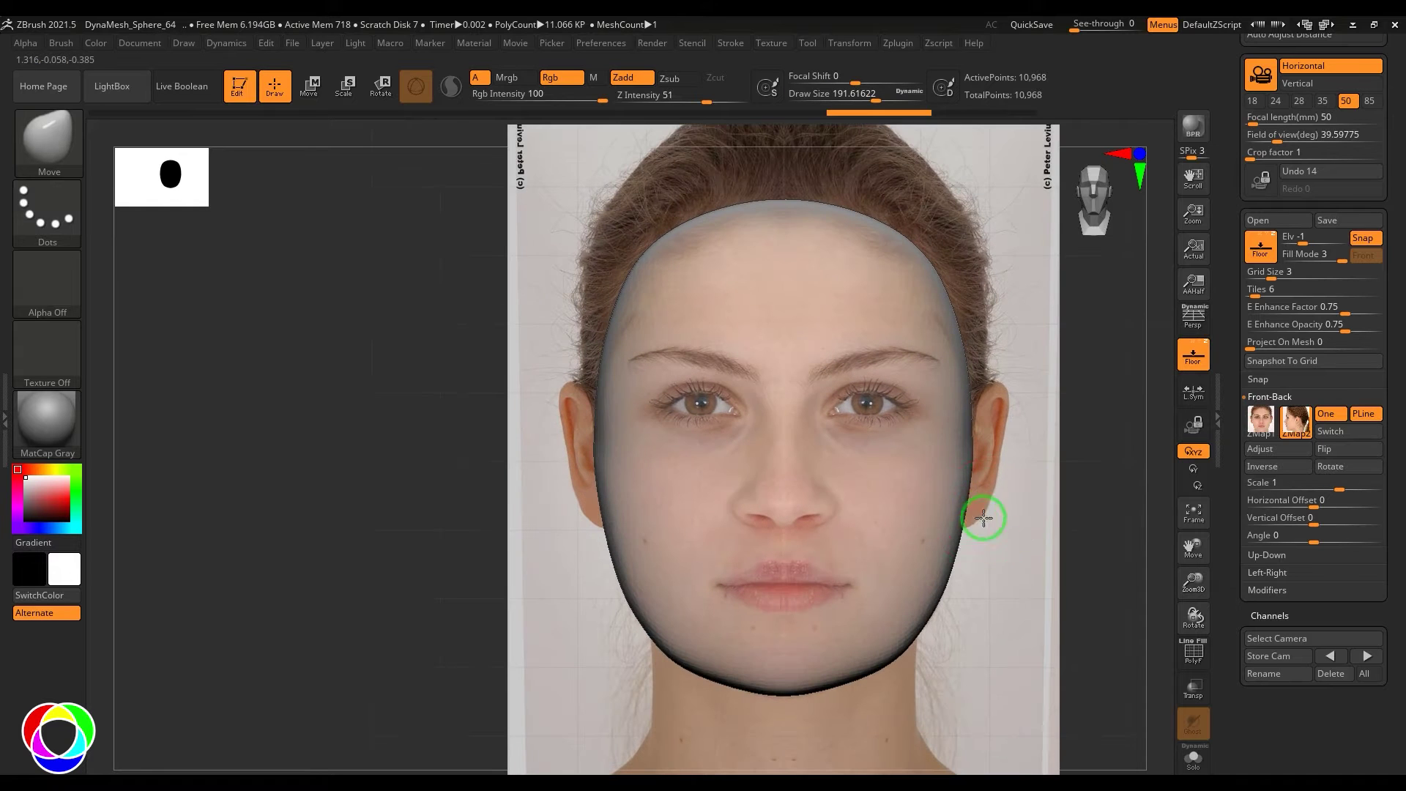
Turn off PLine and try a ClayBuildup stroke down the cheek from the outer corner of the eye.
click(1368, 414)
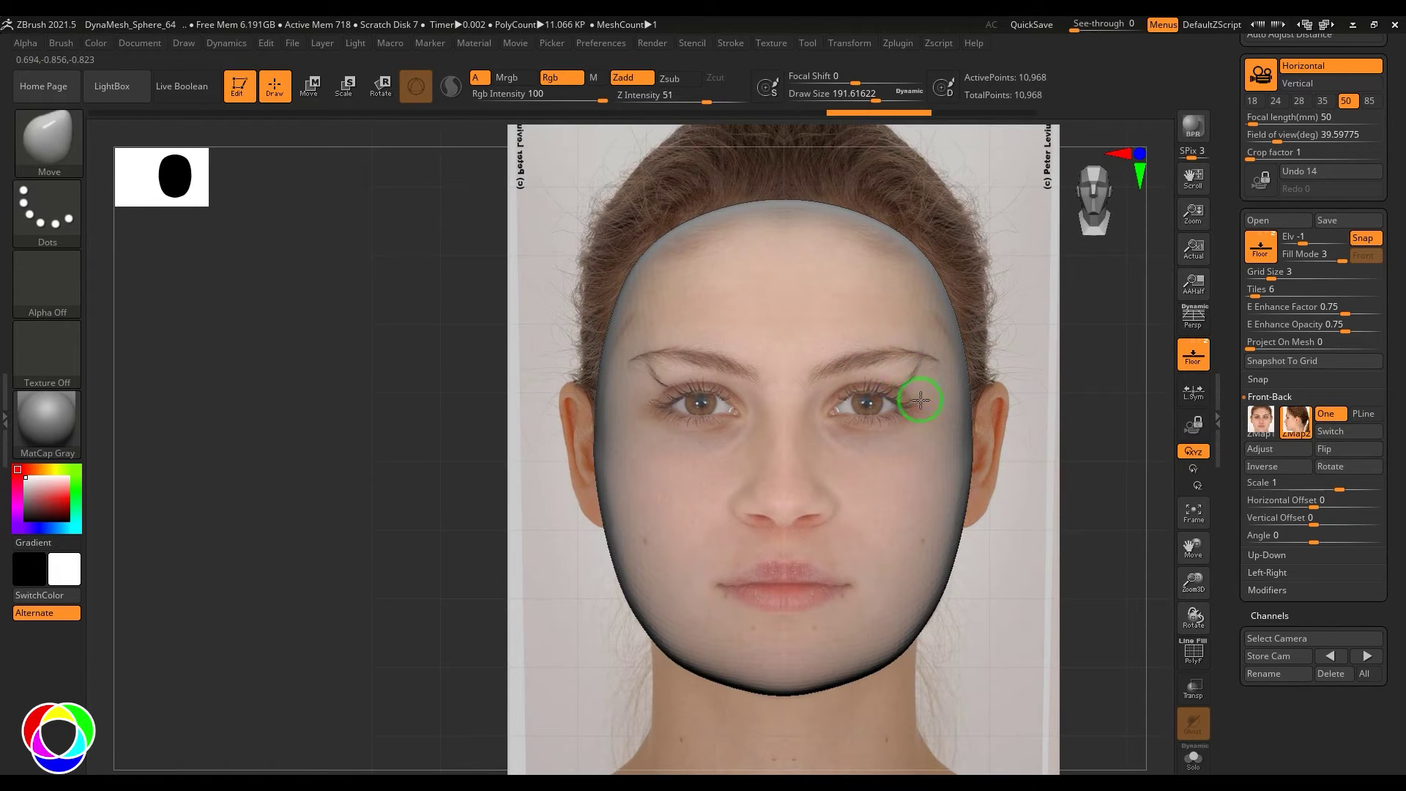
key(b)
key(c)
key(b)
drag(927, 394, 905, 495)
Turn PLine back on, try another ClayBuildup stroke below the eye, and undo the strokes.
click(1364, 414)
drag(910, 408, 911, 464)
mouse_move(1052, 508)
mouse_down()
mouse_move(872, 465)
mouse_move(882, 405)
mouse_move(869, 411)
mouse_up()
key(ctrl+z)
key(ctrl+z)
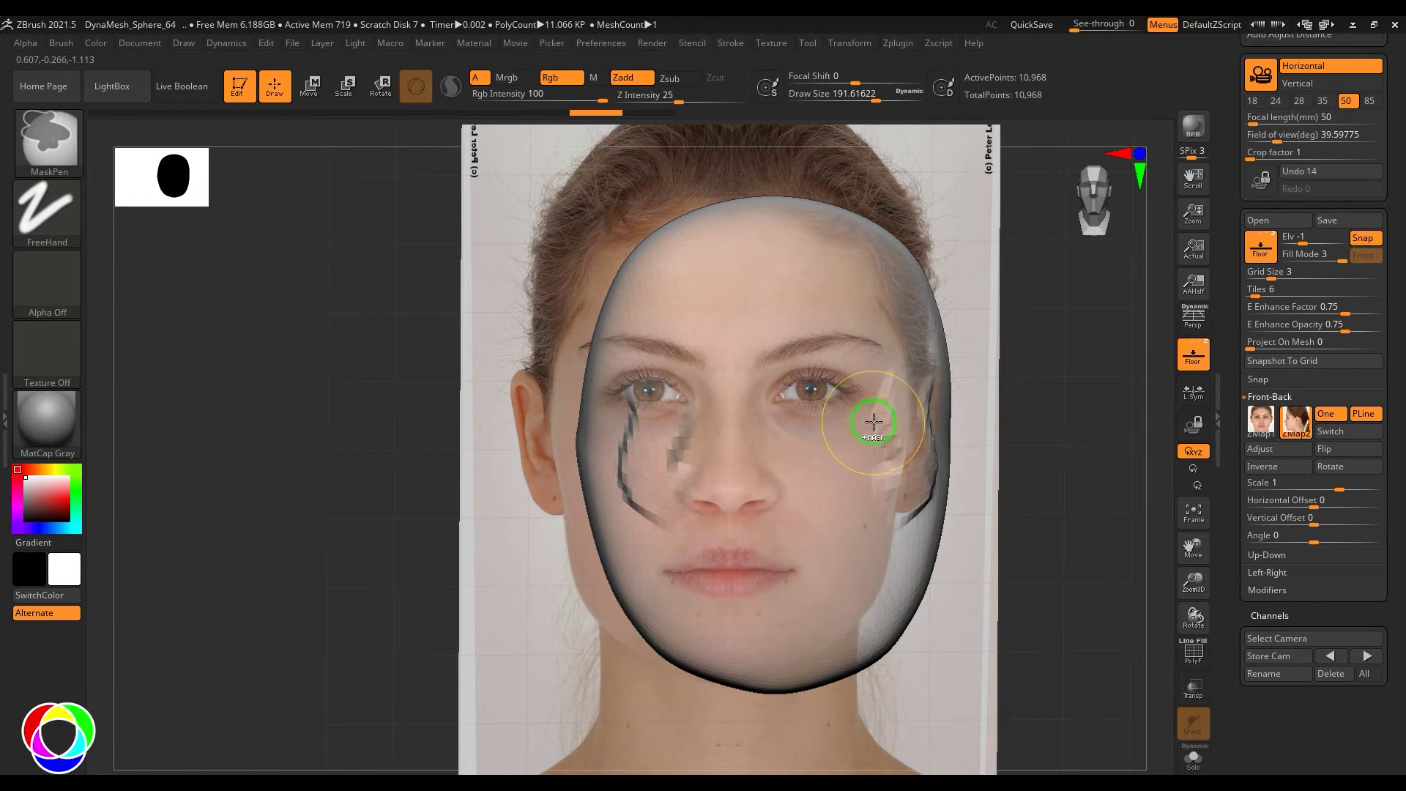
key(ctrl+z)
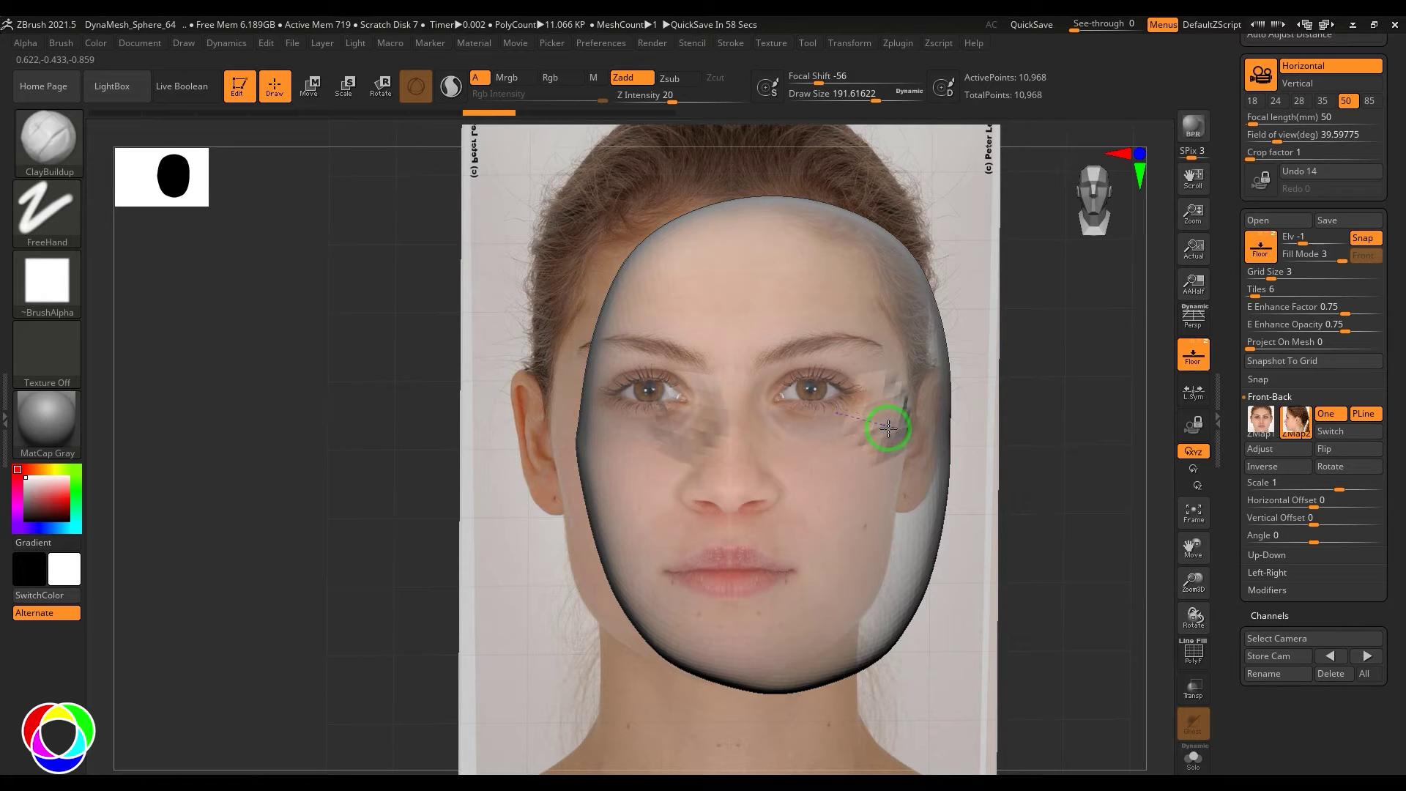
Try a ClayBuildup stroke beneath the eyes in front view and undo it.
drag(888, 421, 888, 421)
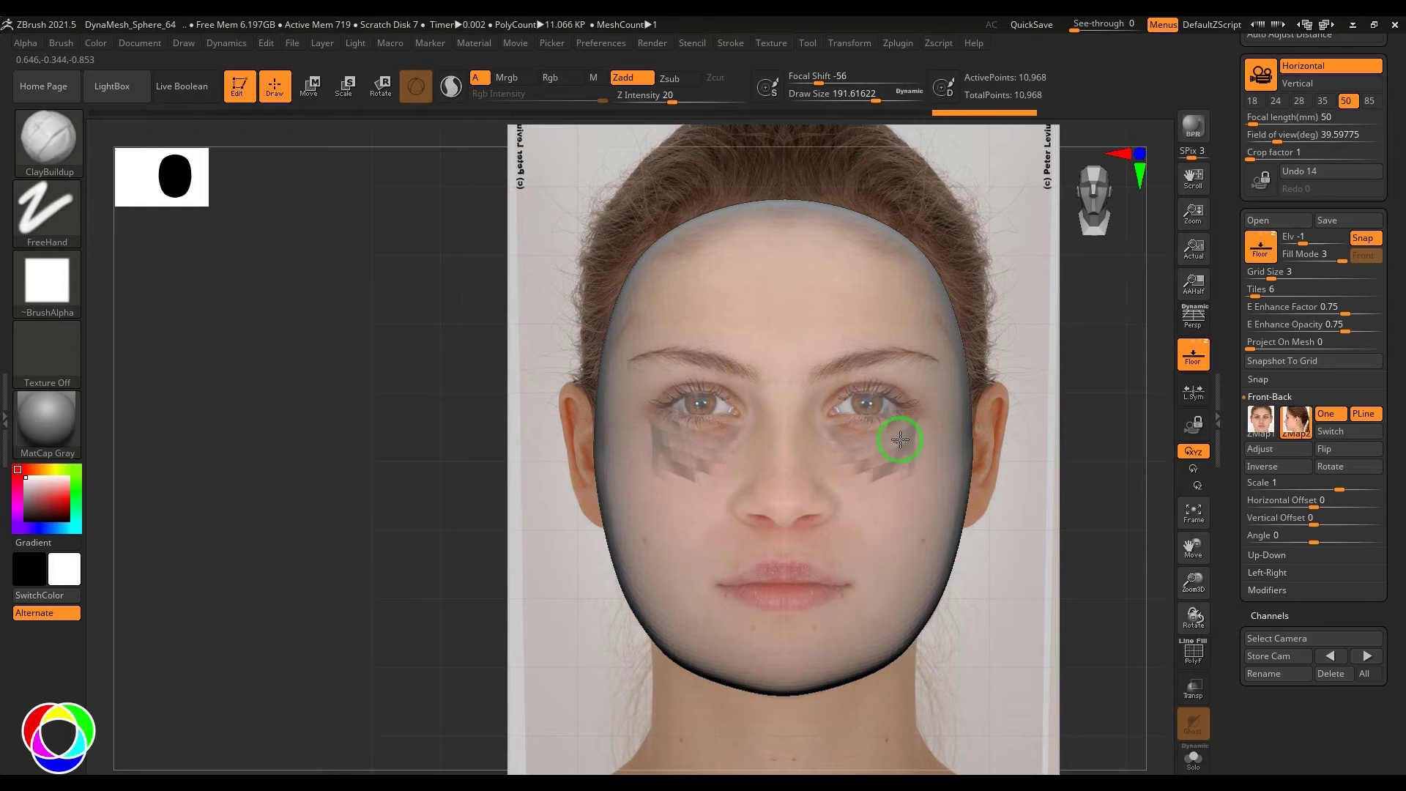
key(ctrl)
key(ctrl+z)
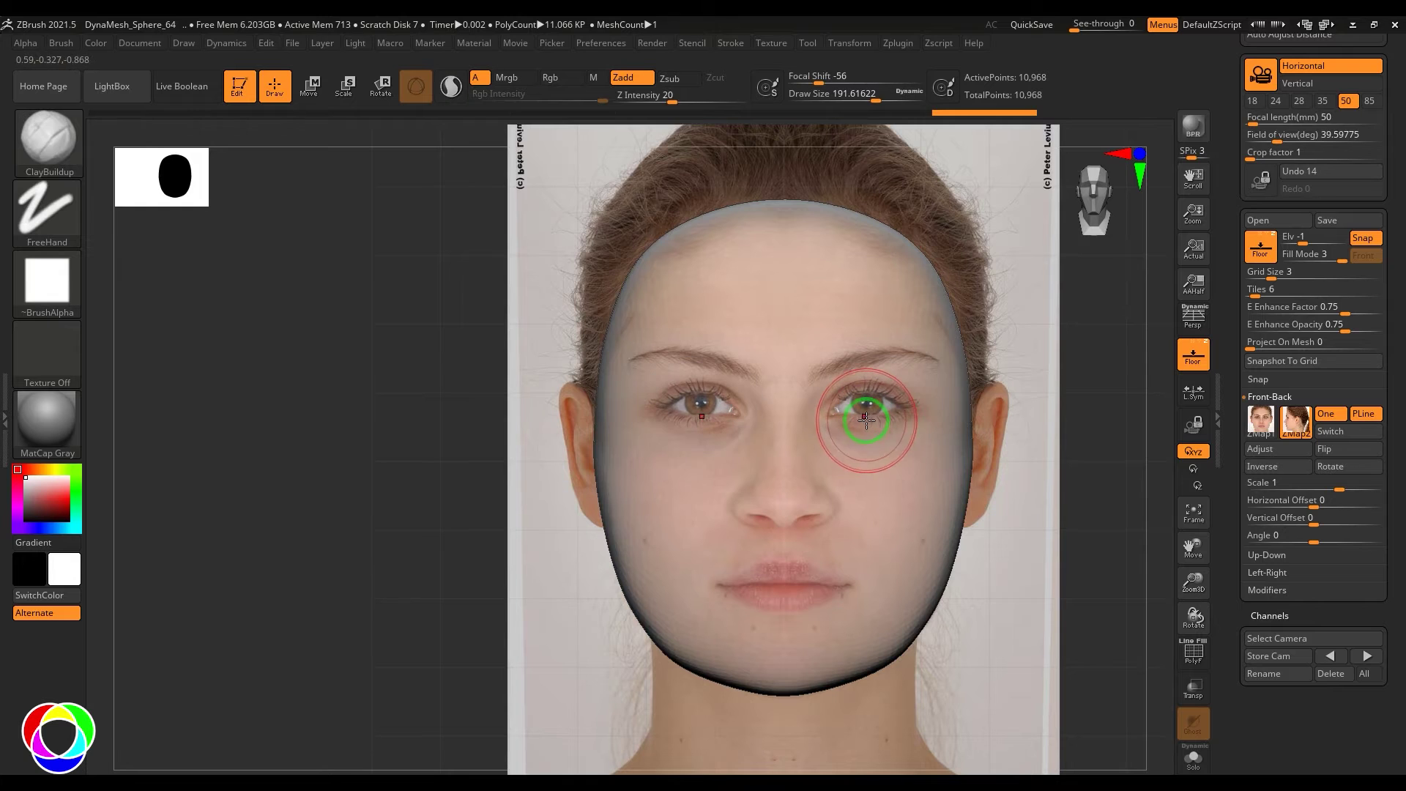
Turn on perspective view and test ClayBuildup strokes around the eyes from slightly different angles, undoing them.
key(p)
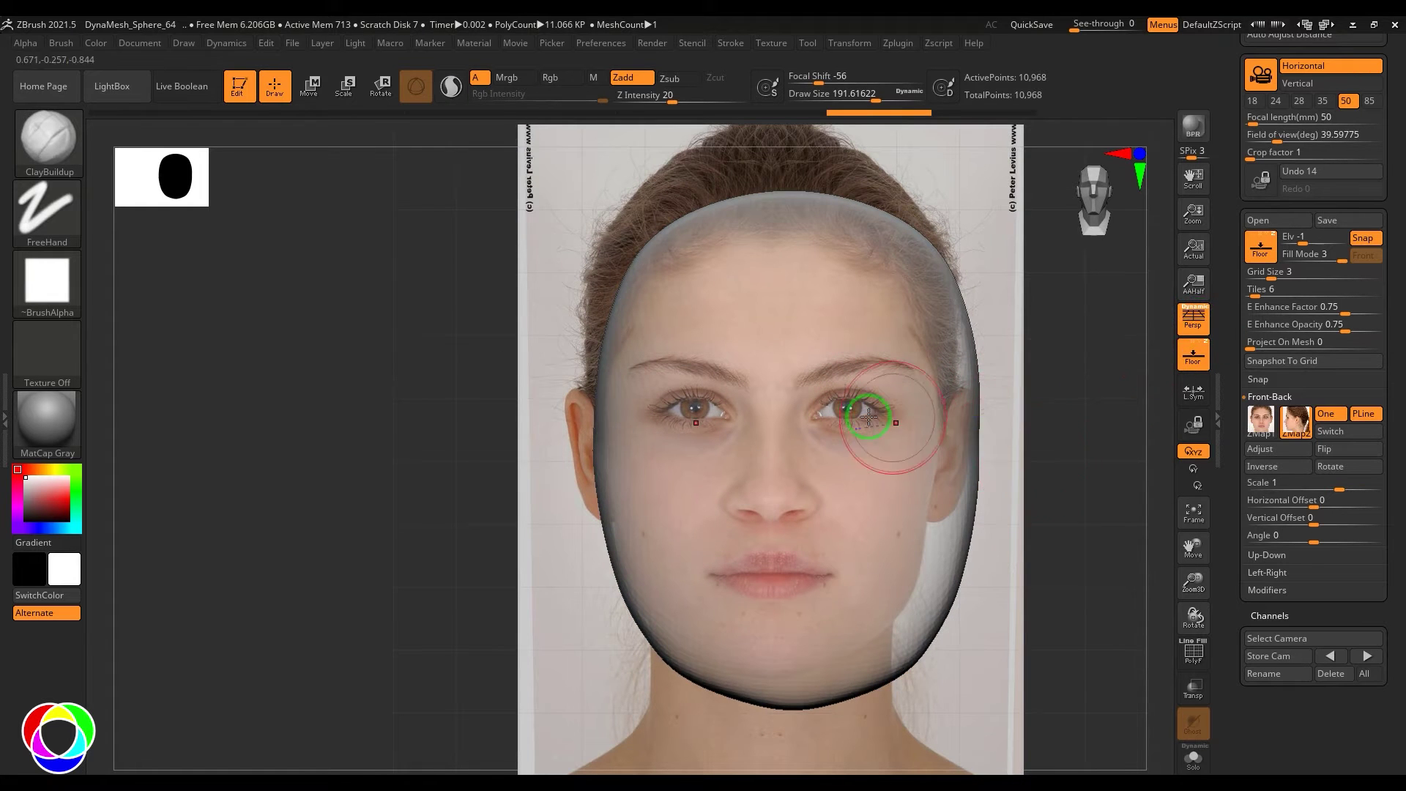
mouse_move(887, 415)
mouse_down()
mouse_move(855, 392)
mouse_move(883, 423)
mouse_up()
key(ctrl+z)
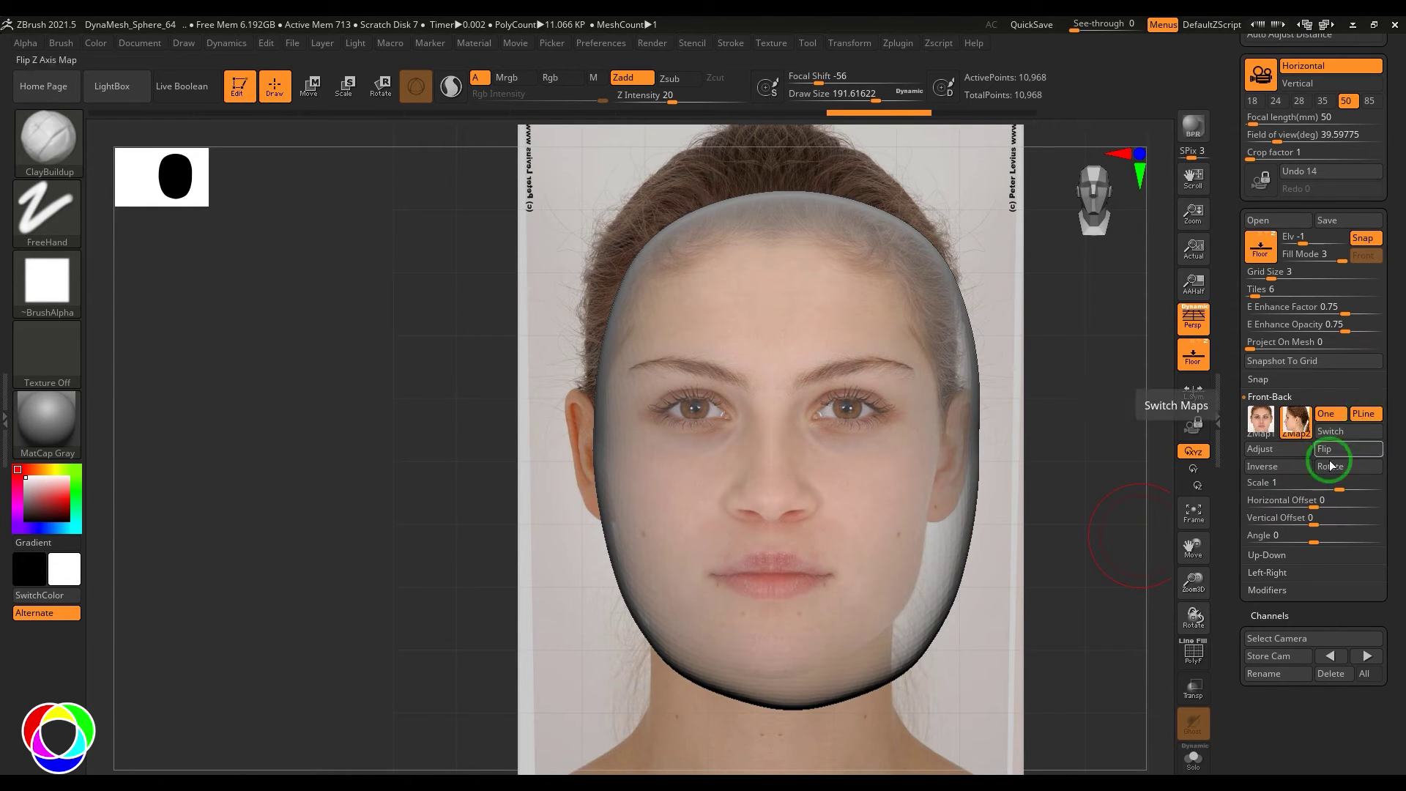
mouse_move(1070, 502)
mouse_down()
mouse_move(1086, 520)
mouse_move(1074, 517)
mouse_up()
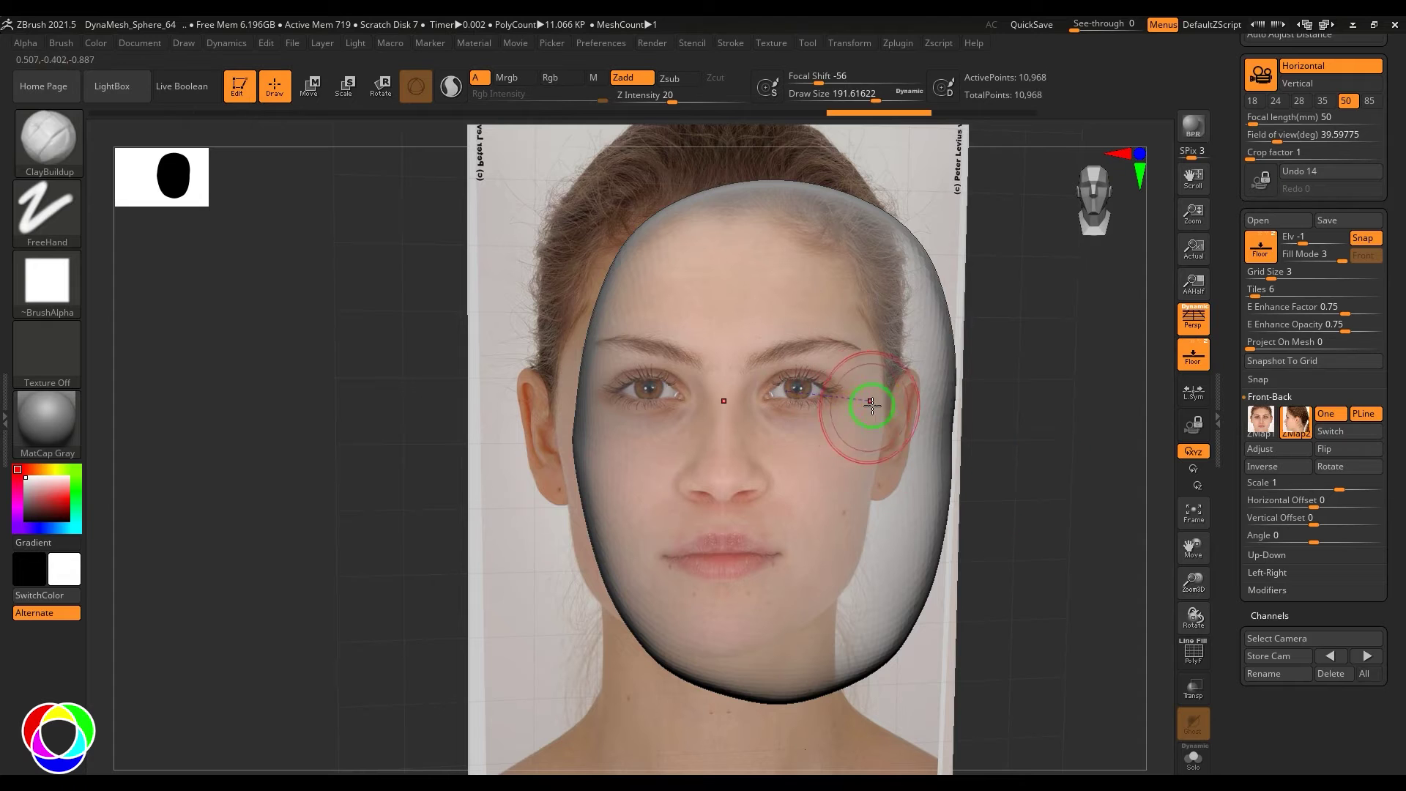
drag(1014, 473, 957, 507)
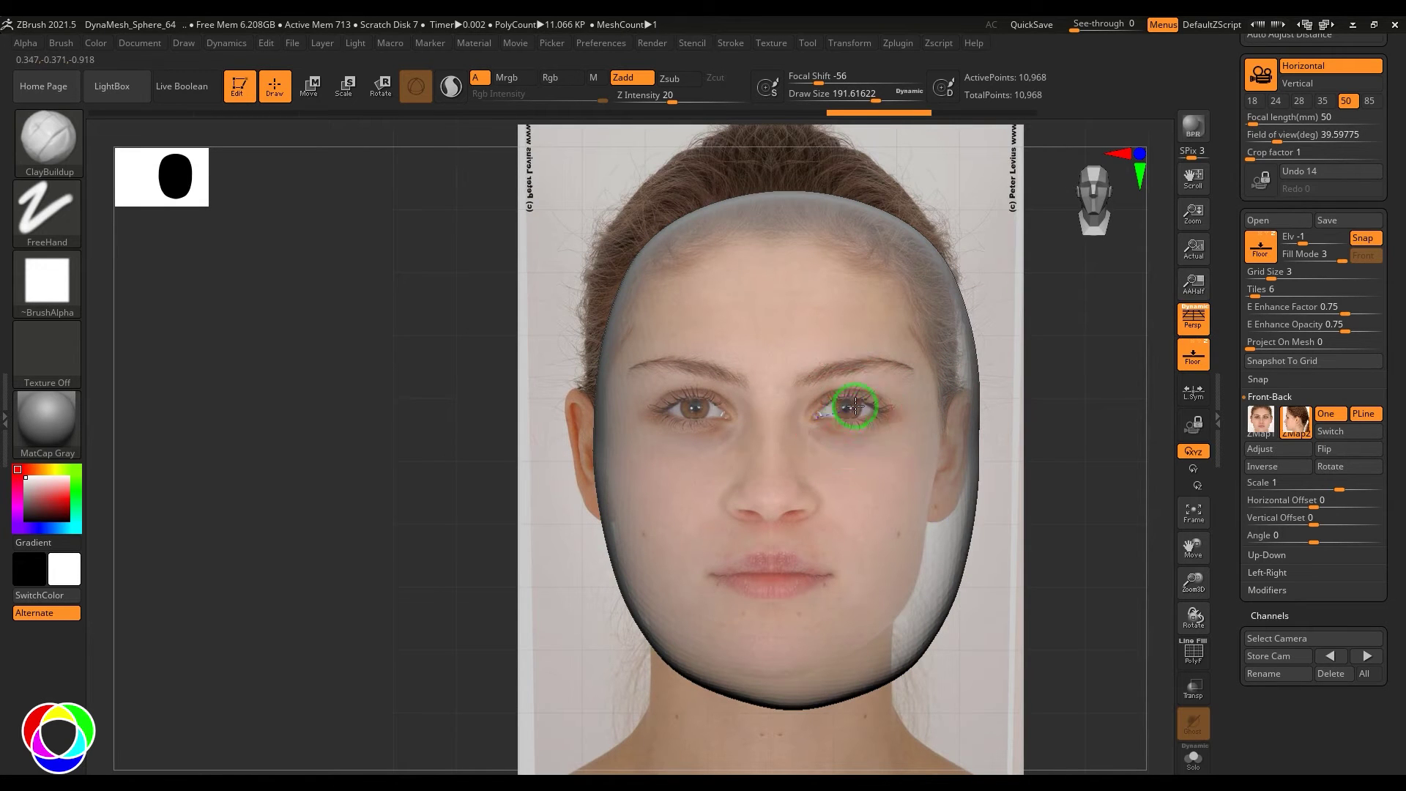
mouse_move(920, 401)
mouse_down()
mouse_move(891, 417)
mouse_move(847, 408)
mouse_up()
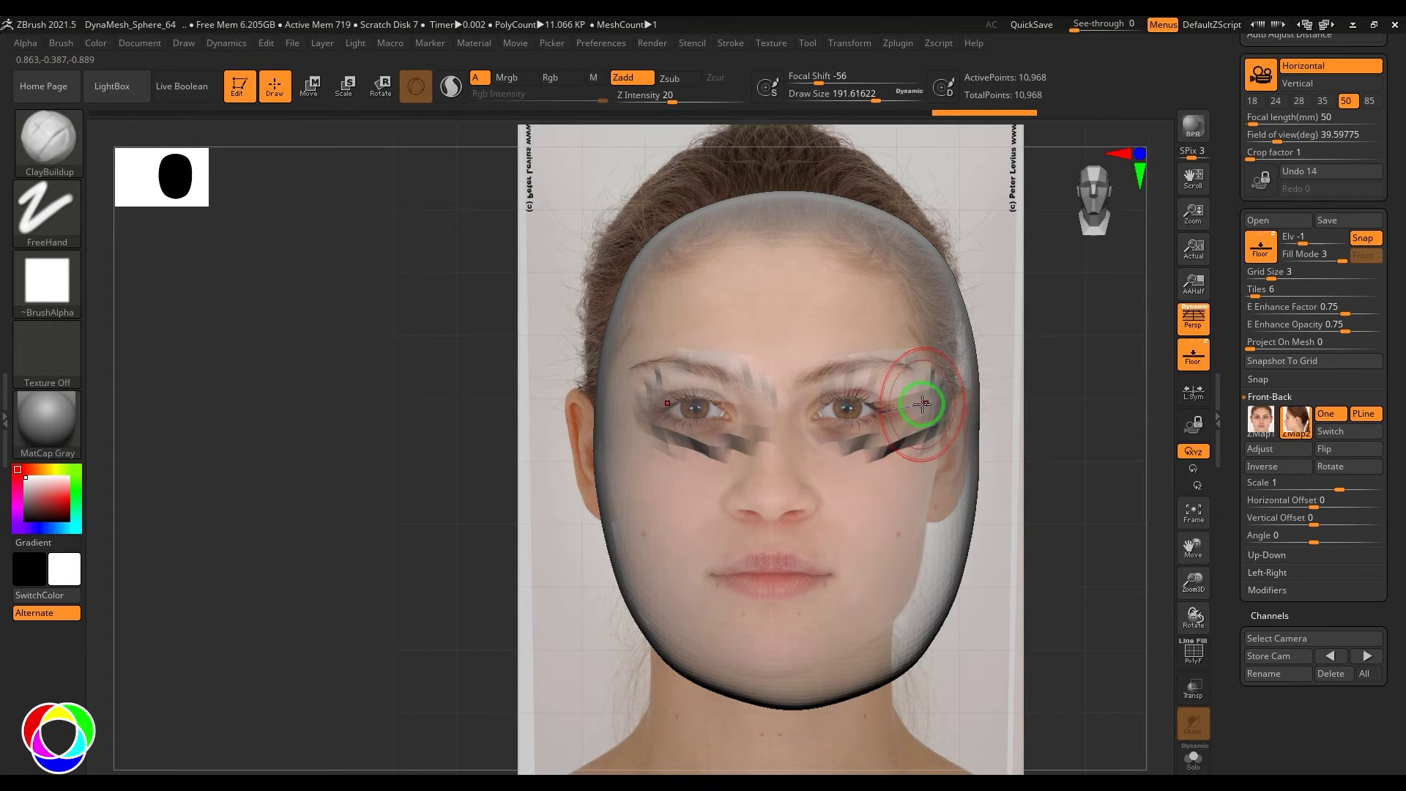
key(ctrl+z)
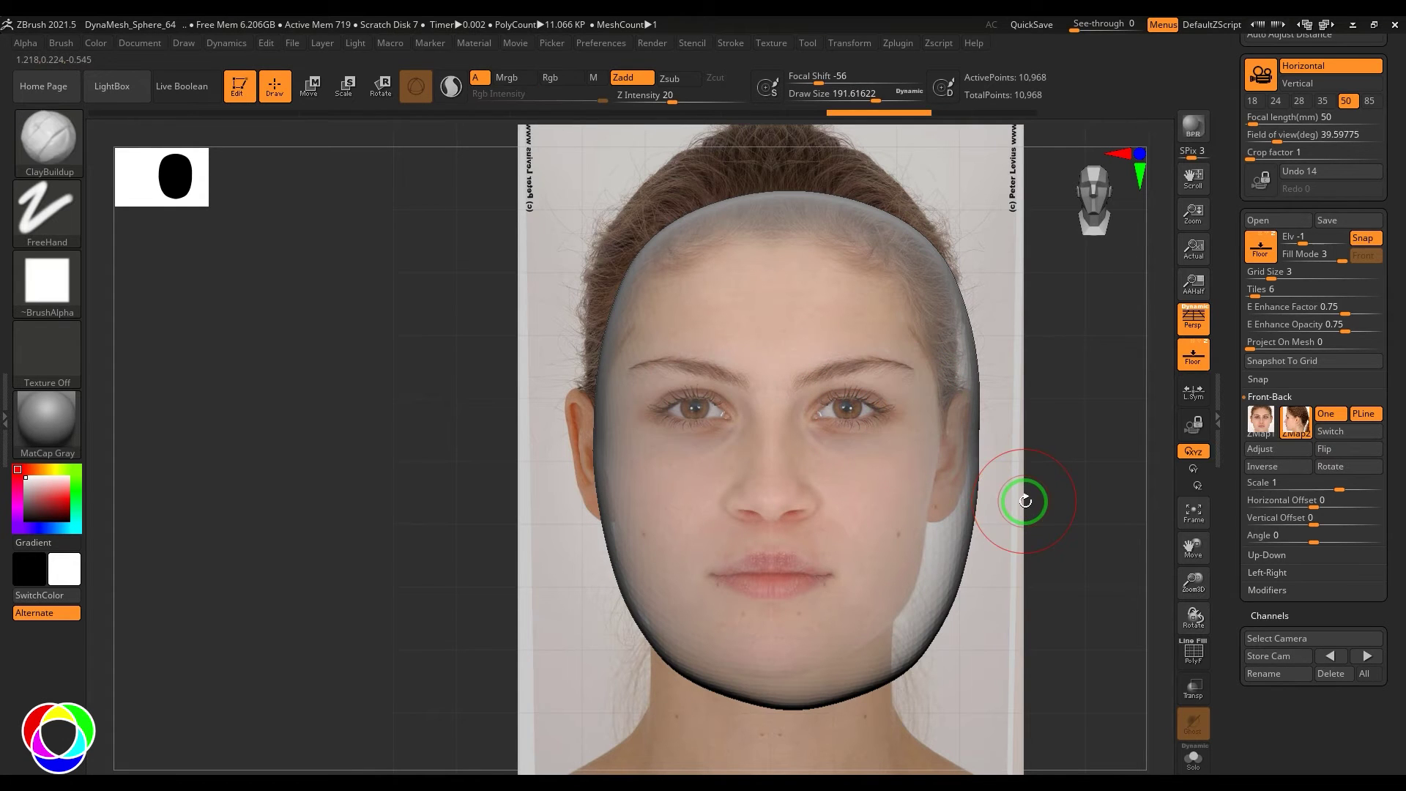
Compare the front and side images by switching the Front-Back maps repeatedly, ending with the front face in the first slot.
click(1330, 438)
click(1329, 438)
click(1329, 438)
click(1328, 436)
click(1328, 437)
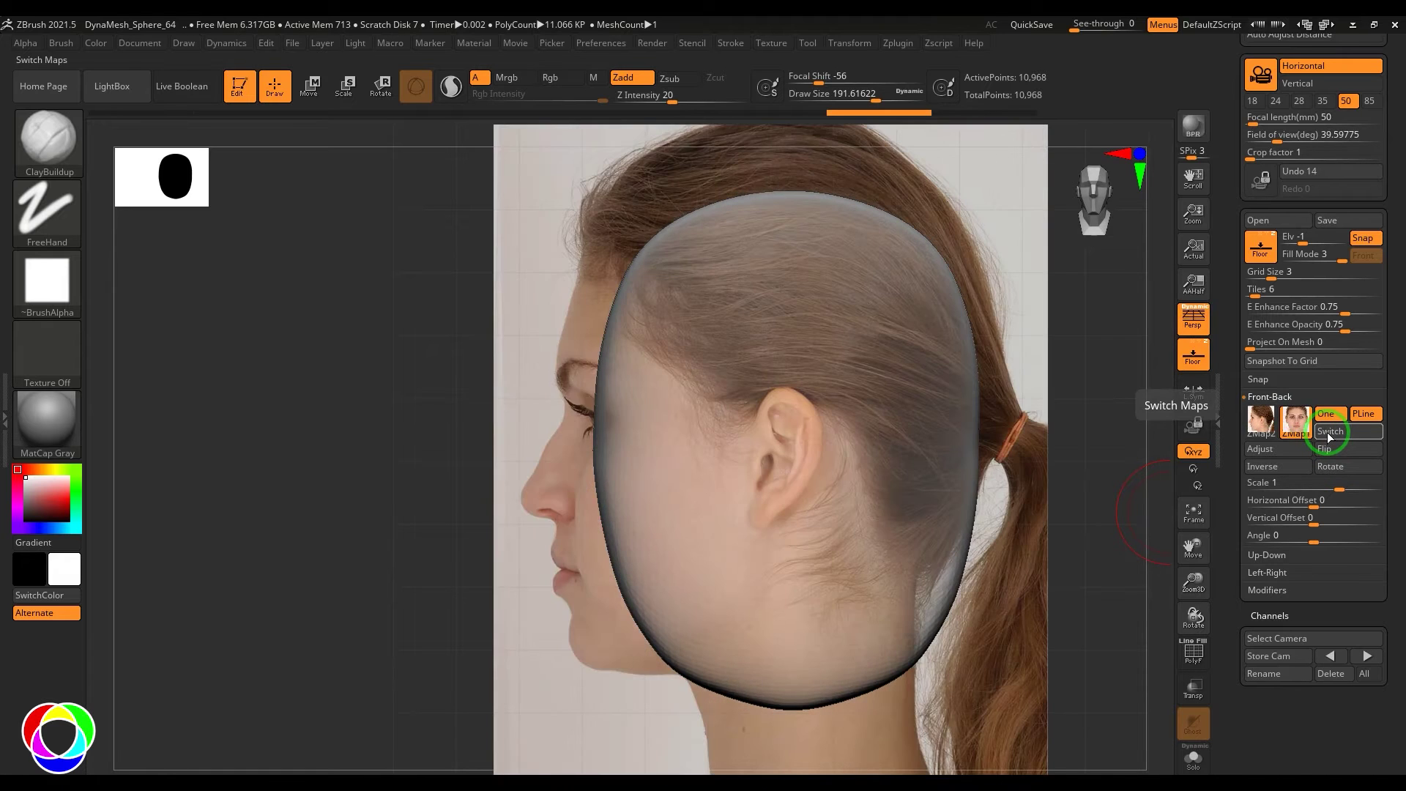
click(1327, 433)
click(1351, 433)
click(1354, 433)
click(1355, 433)
click(1354, 433)
click(1354, 433)
click(1355, 433)
click(1354, 433)
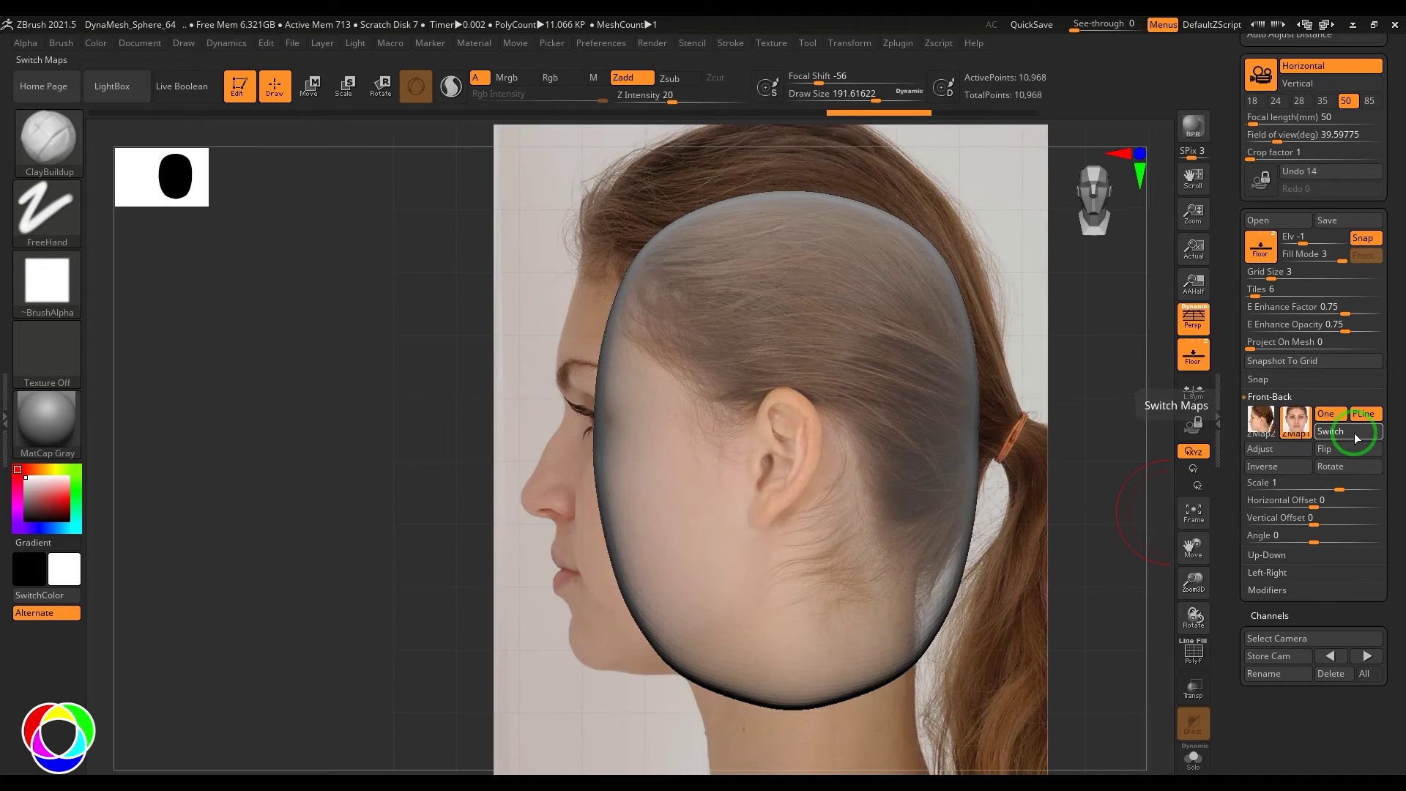
click(1355, 433)
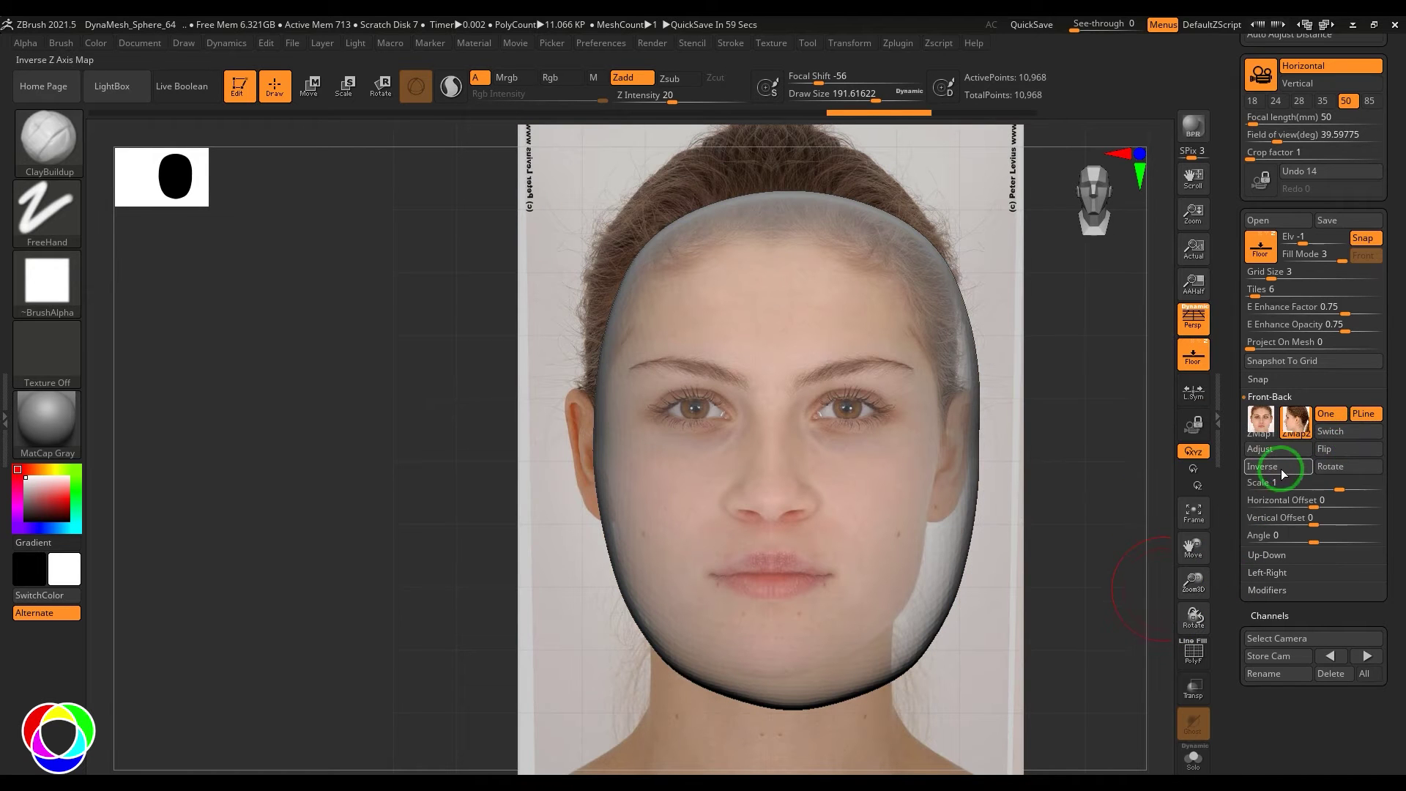
Open the crop and adjust settings for the side image, enable Adjust, and set Contrast 0.31891, Gamma 0.94114 and Brightness 0.0001.
click(1261, 449)
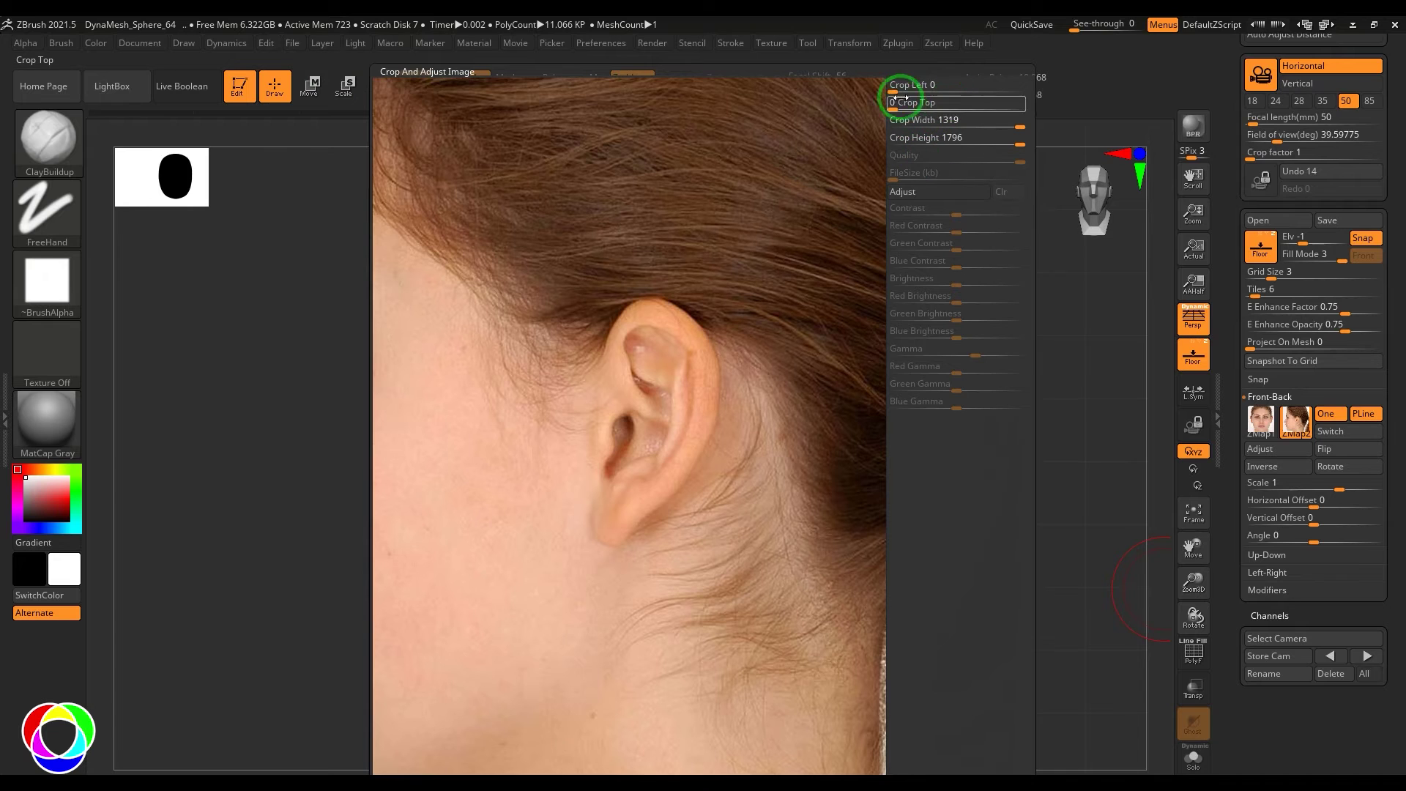
drag(902, 90, 872, 116)
click(913, 191)
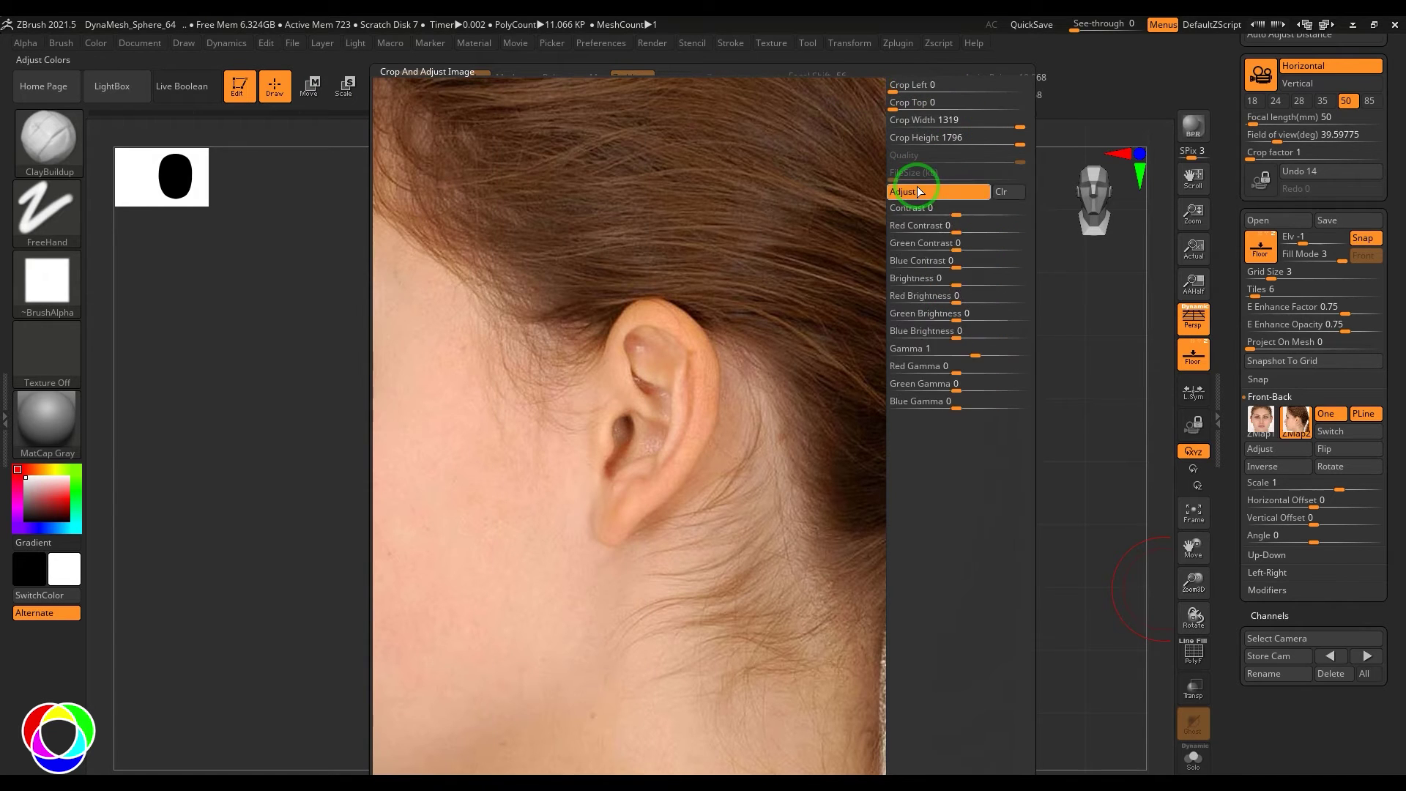
drag(950, 214, 1004, 209)
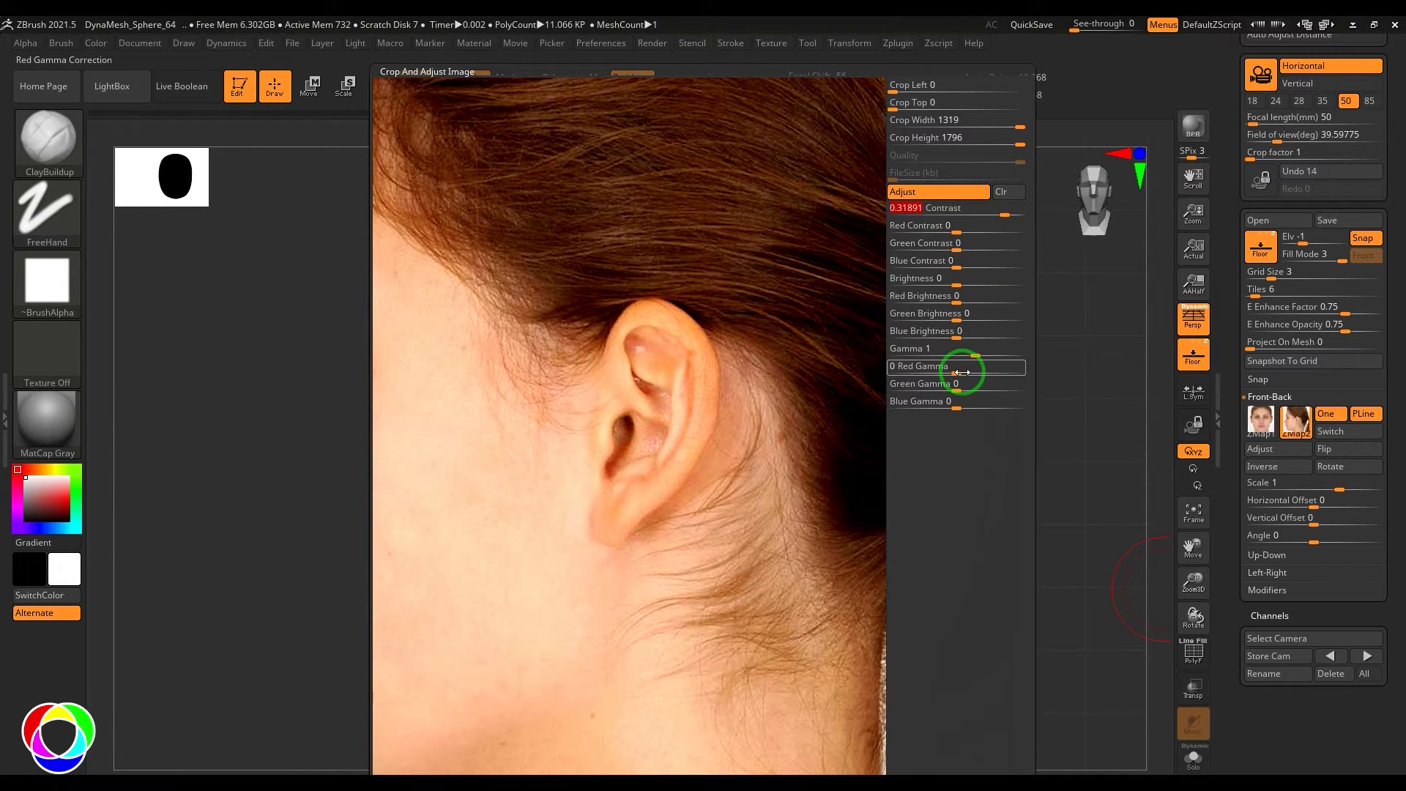
drag(921, 353, 965, 353)
mouse_move(957, 282)
mouse_down()
mouse_move(980, 283)
mouse_move(920, 282)
mouse_move(963, 286)
mouse_up()
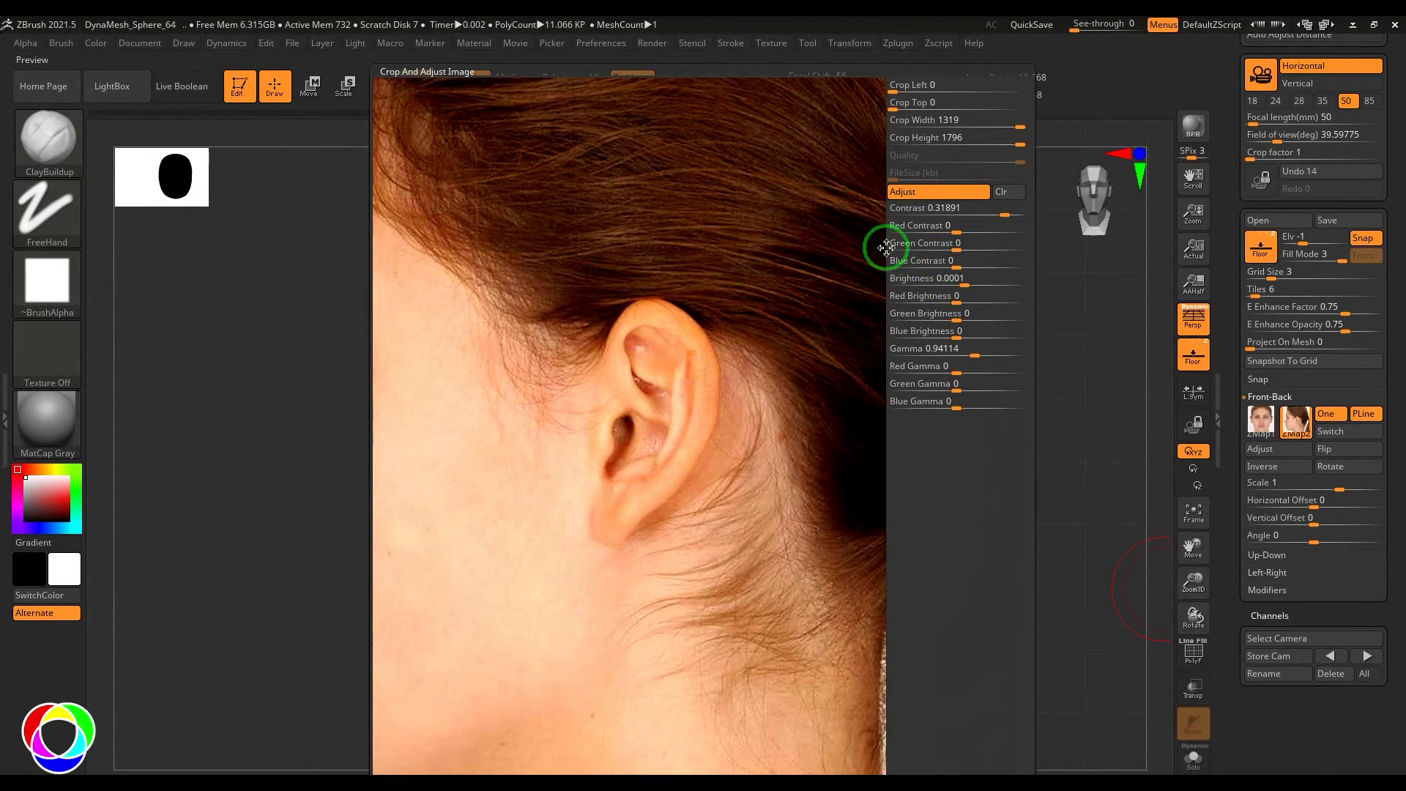
Crop the side image with Crop Left 159 and Crop Width 916, and clear its colour adjustments.
drag(676, 430, 675, 546)
drag(665, 494, 763, 499)
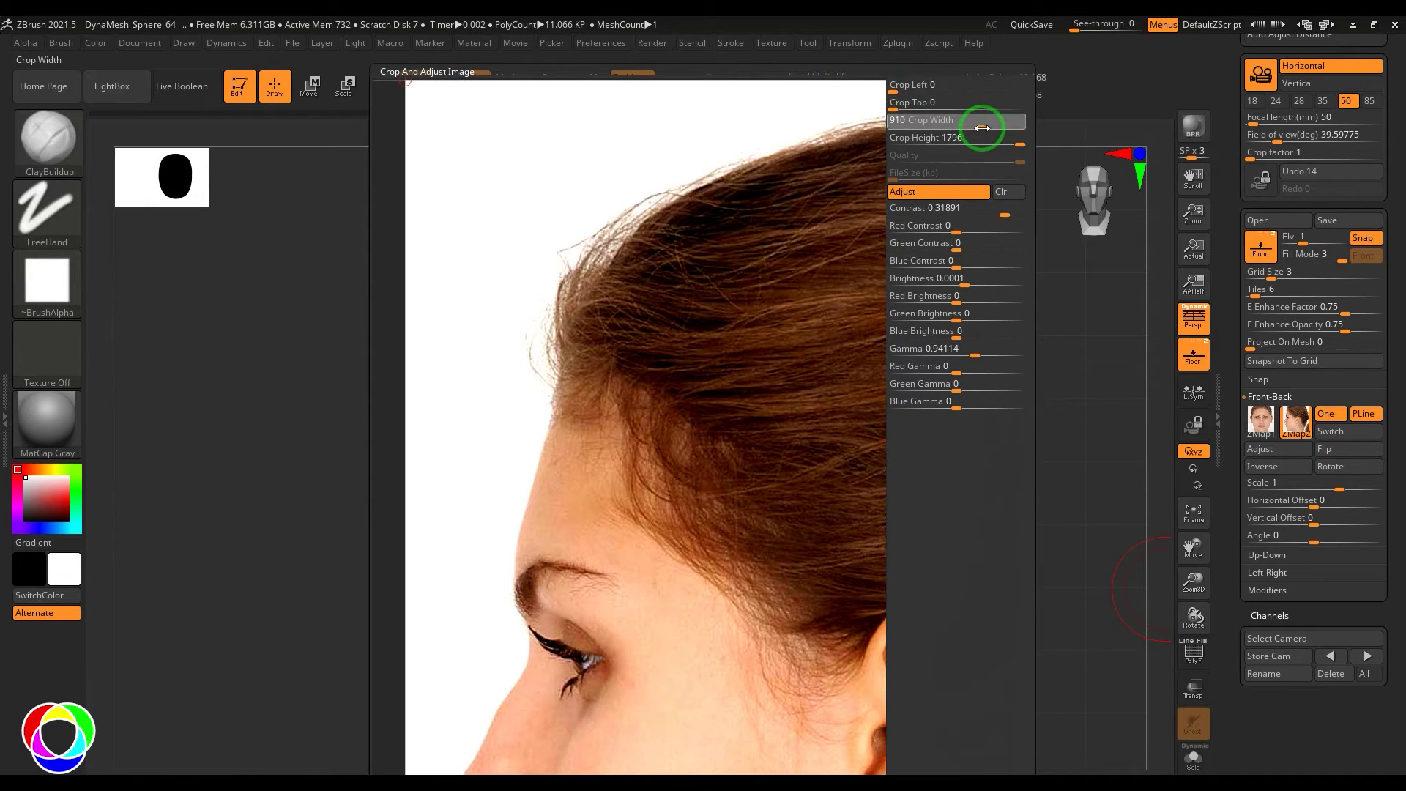
mouse_move(895, 94)
mouse_down()
mouse_move(920, 94)
mouse_move(907, 98)
mouse_up()
drag(853, 351, 810, 306)
drag(907, 108, 889, 115)
click(1017, 195)
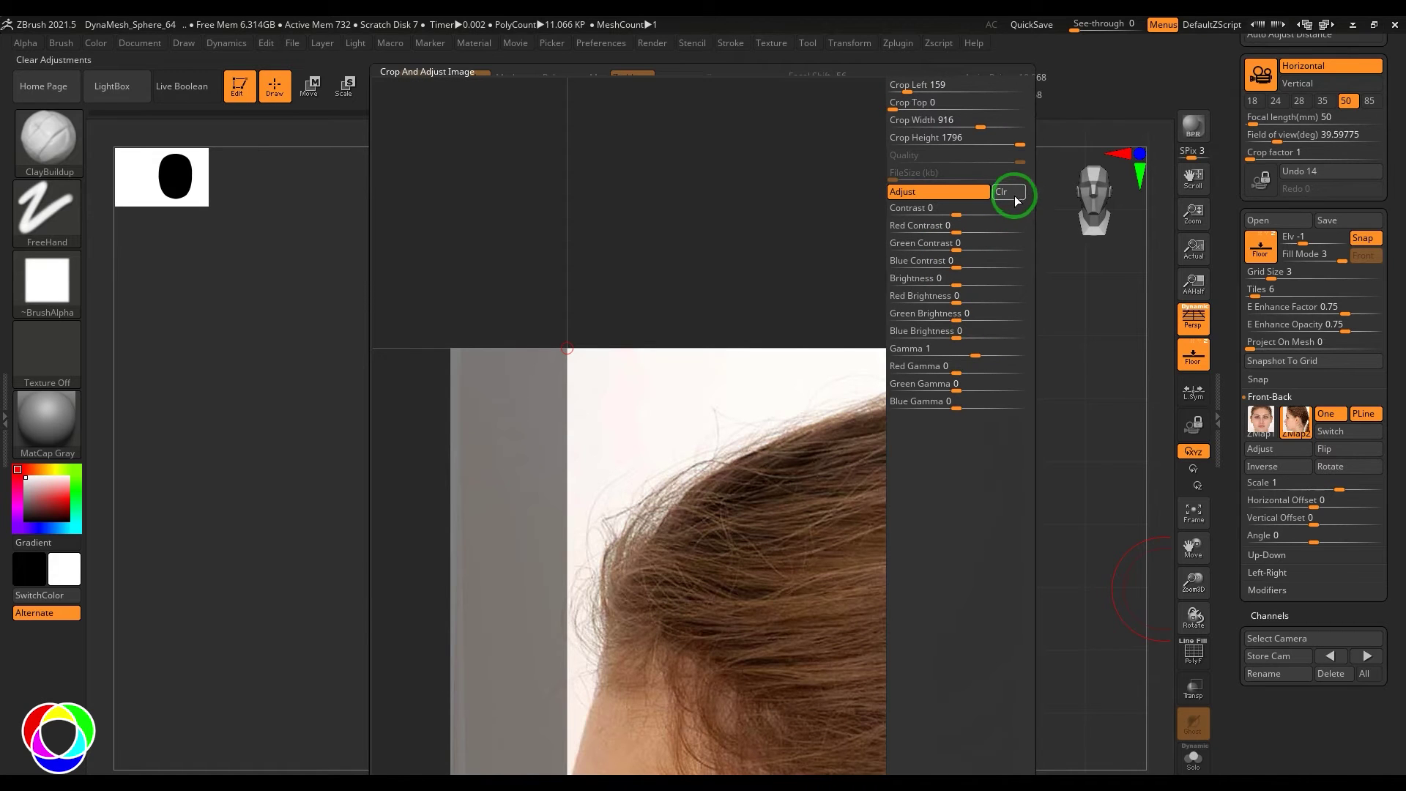
Try stronger contrast, red contrast, brightness and green brightness on the side image, clearing the adjustments between trials.
drag(932, 216, 1020, 210)
click(1016, 193)
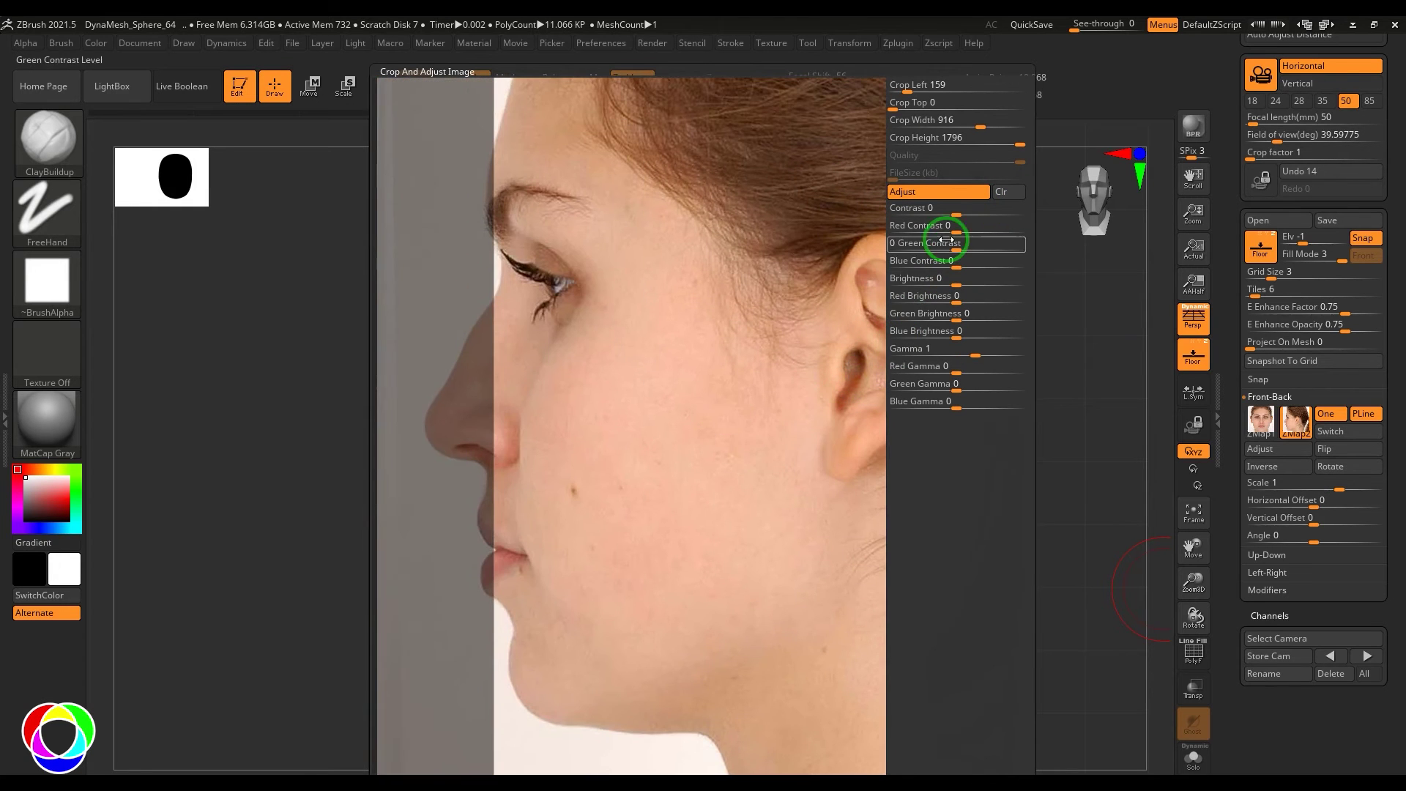
drag(942, 232, 1058, 264)
click(1001, 213)
click(1011, 193)
drag(963, 215, 1020, 213)
click(1008, 193)
drag(960, 277, 1025, 271)
click(1010, 194)
drag(951, 314, 1055, 327)
Clear the last colour adjustment and accept the cropped side image.
click(1004, 193)
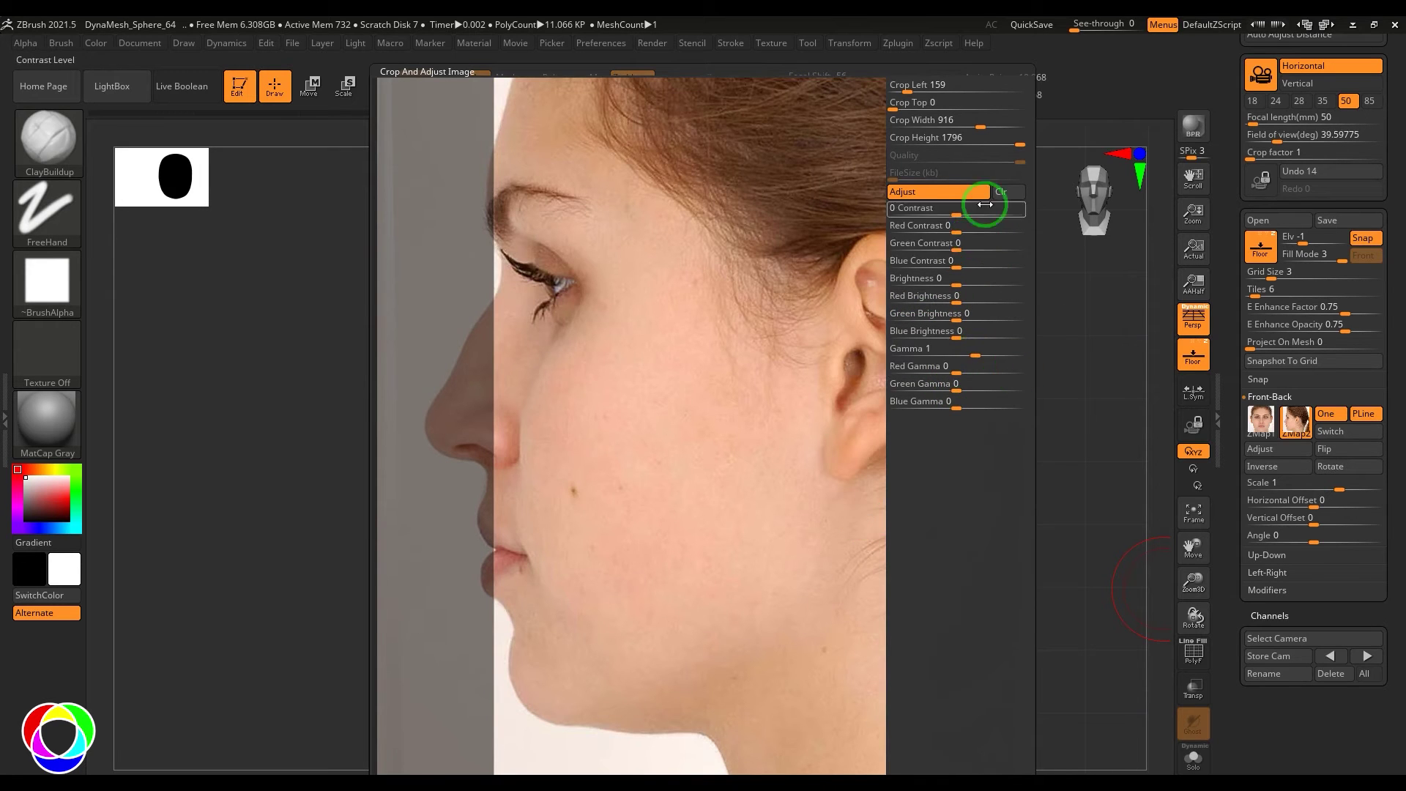
click(921, 226)
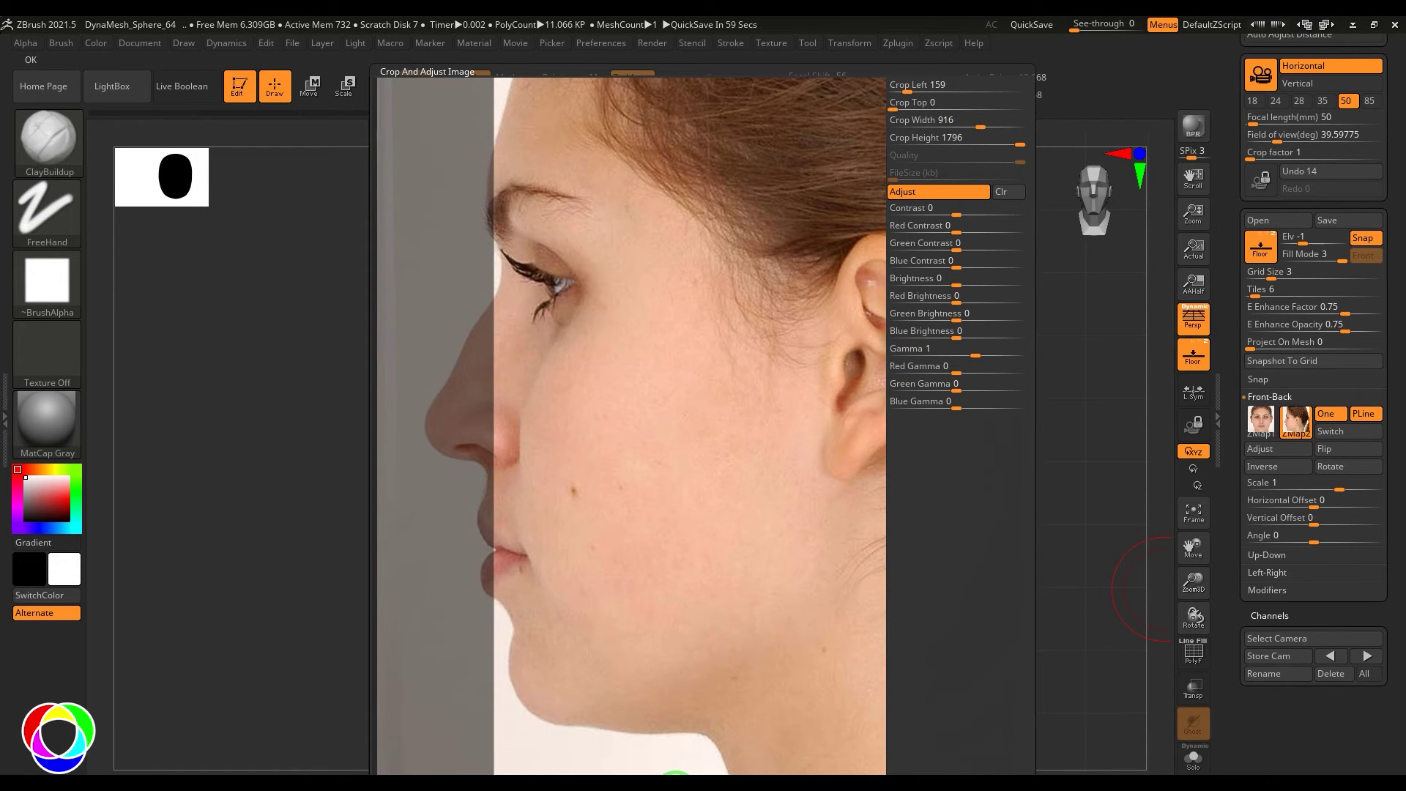
click(676, 787)
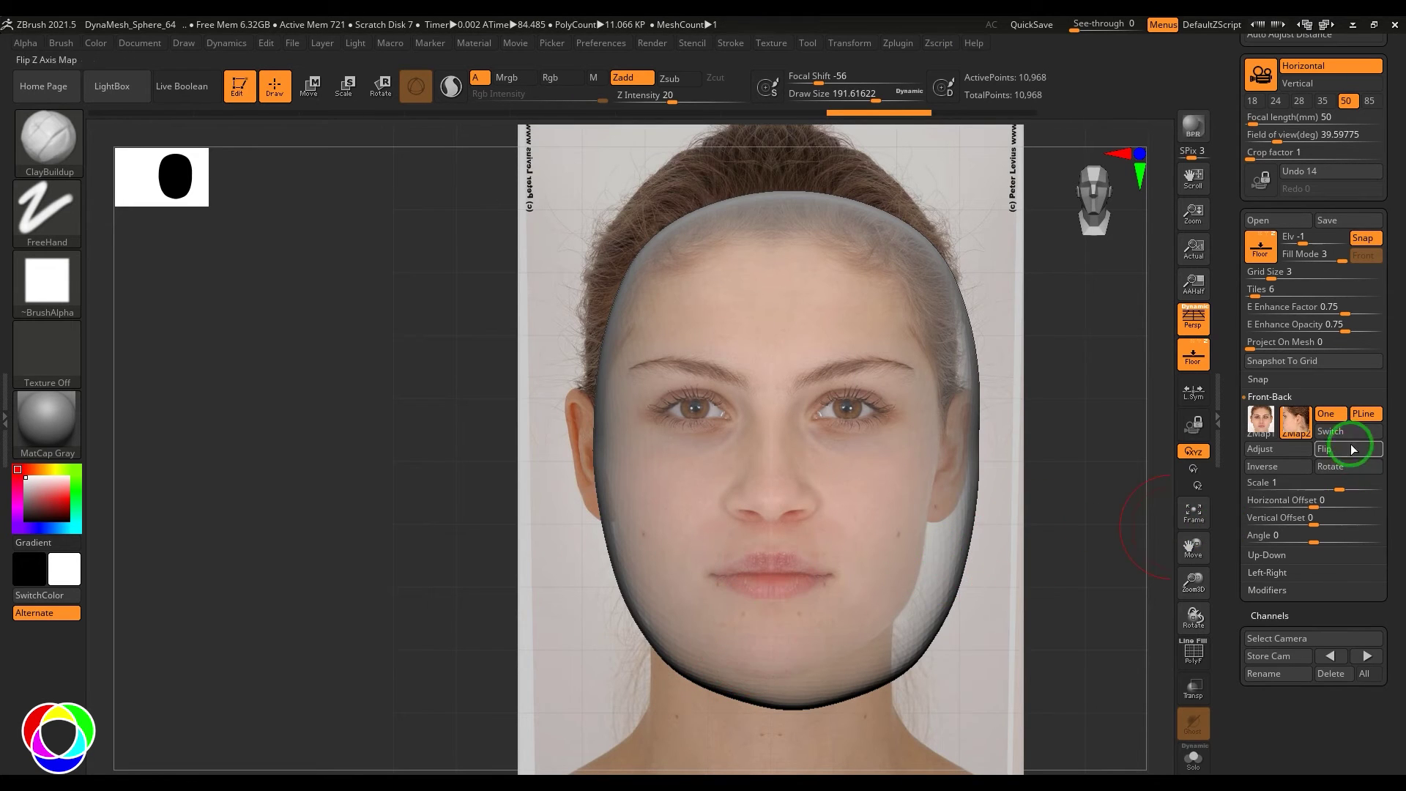
Flip the Front-Back map and turn off One so the back of the plane shows the side image.
click(1310, 449)
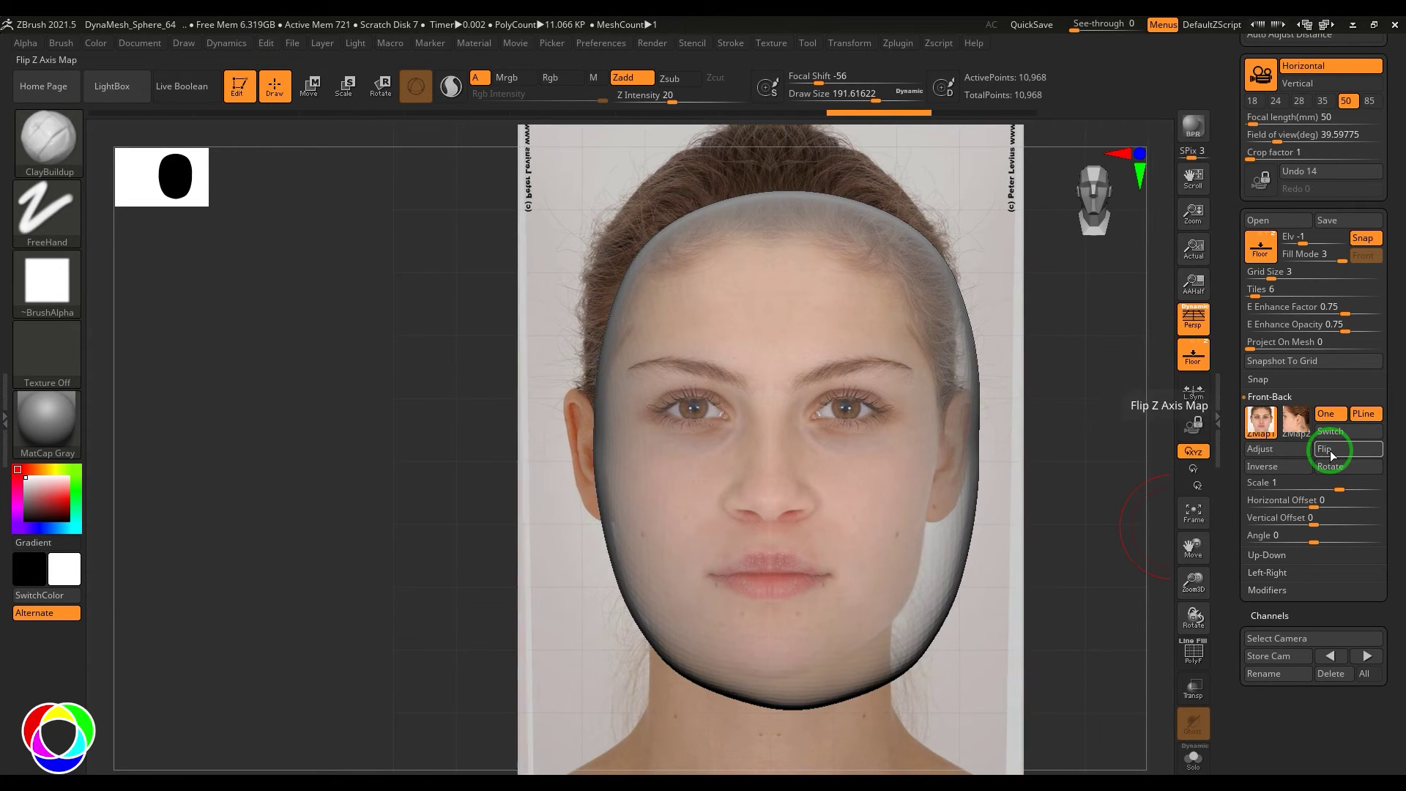
drag(1171, 493, 1388, 460)
click(1329, 415)
alt+drag(447, 505, 963, 581)
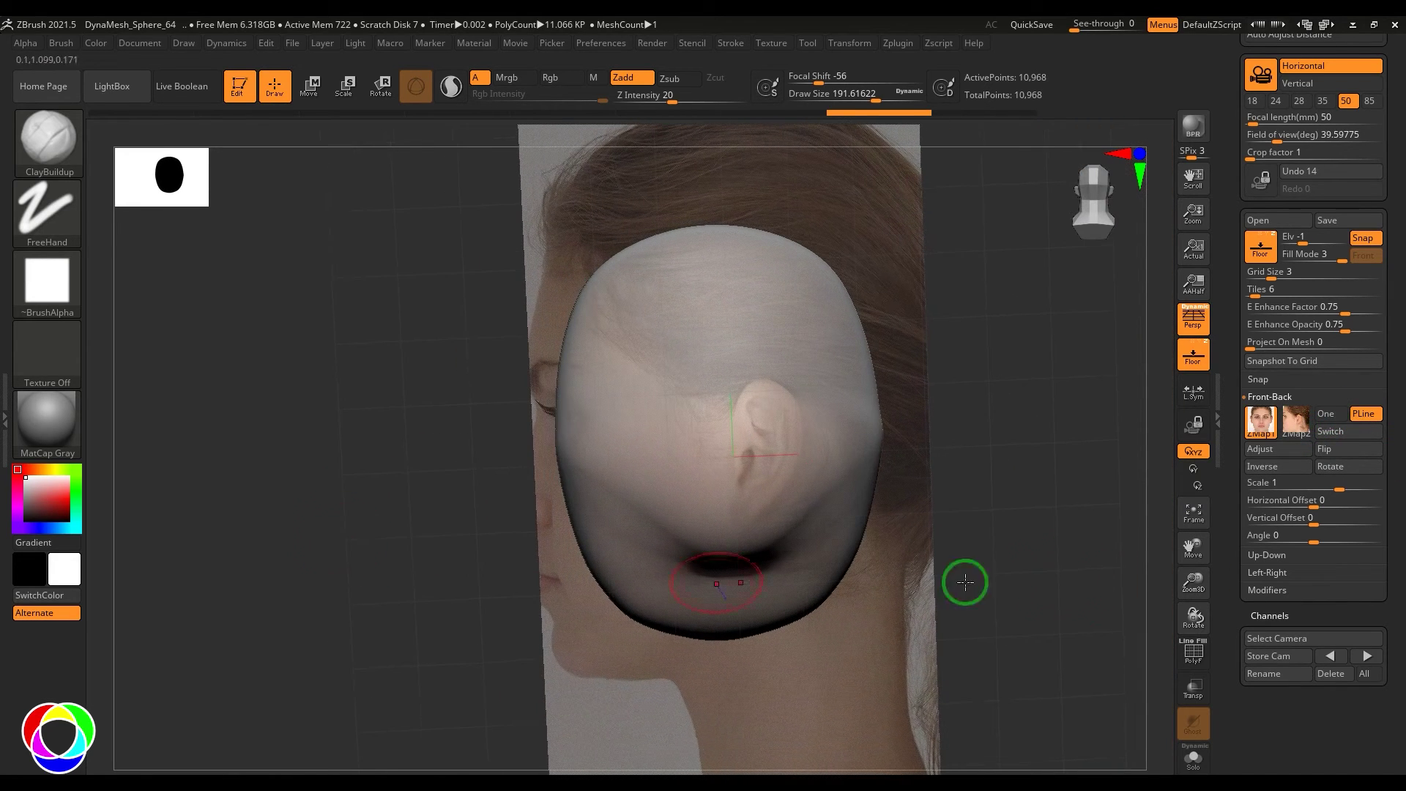
Swap the Front-Back maps and swap them back, and flip the side image so the profile faces the opposite way.
click(1351, 449)
mouse_move(1260, 432)
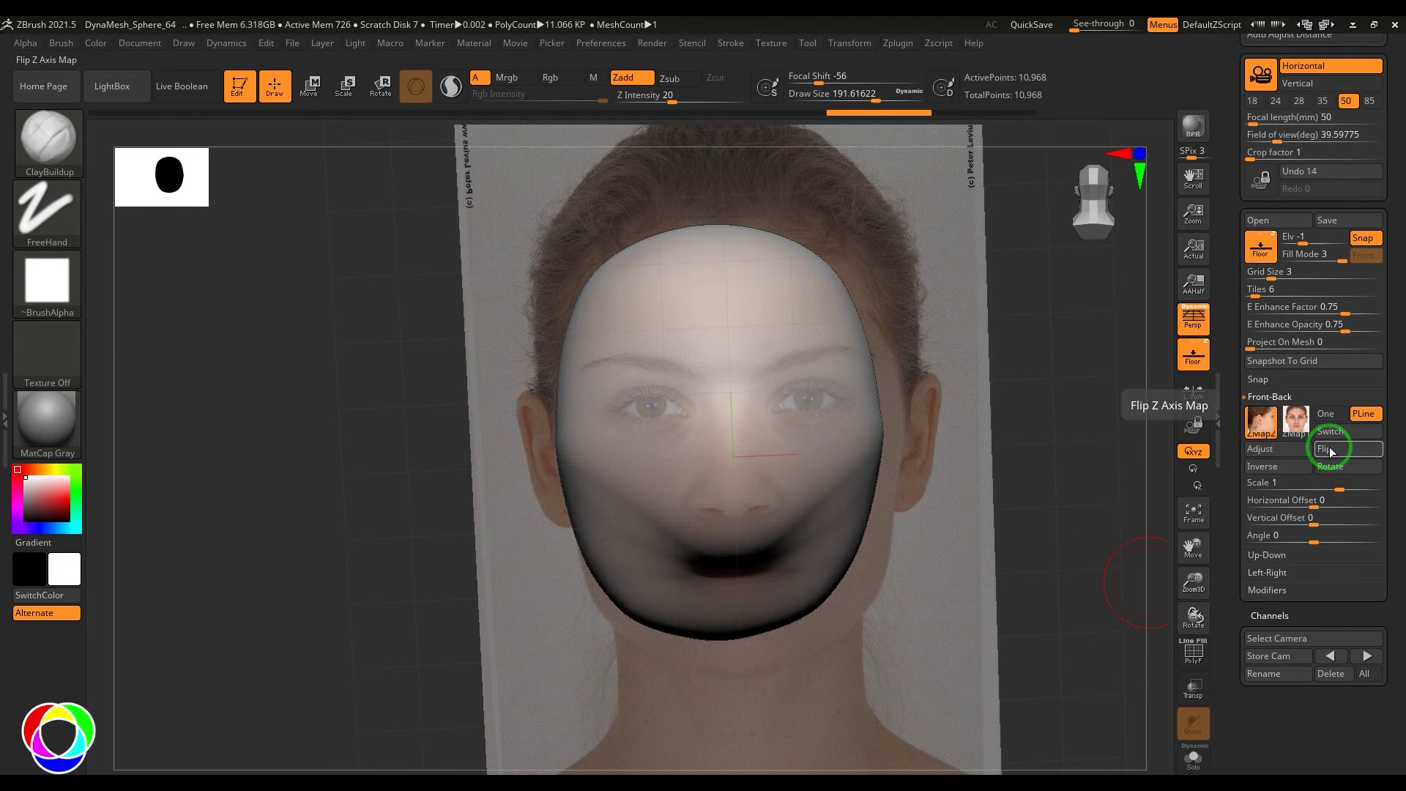
click(1345, 453)
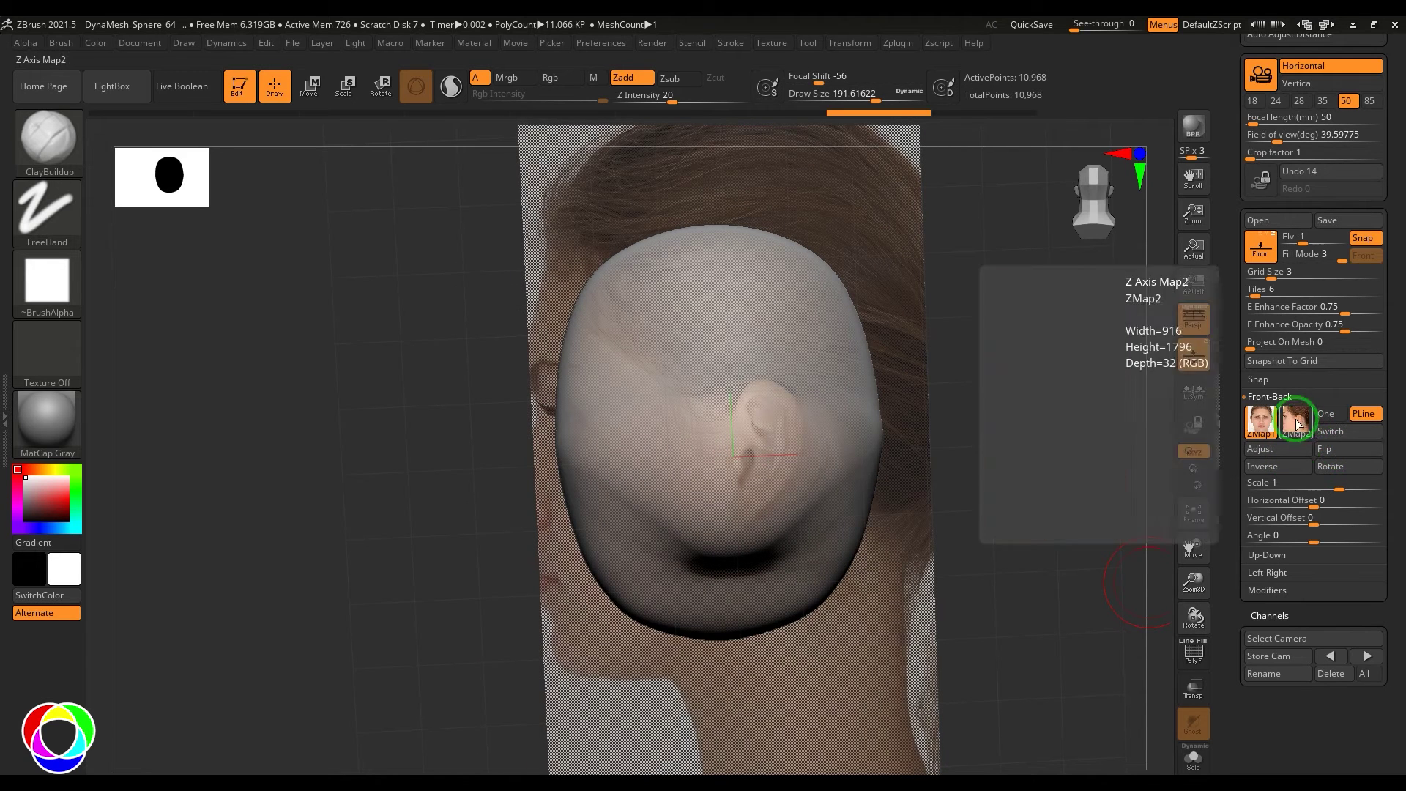
double_click(1337, 452)
click(1337, 452)
click(1338, 452)
double_click(1334, 450)
click(1334, 450)
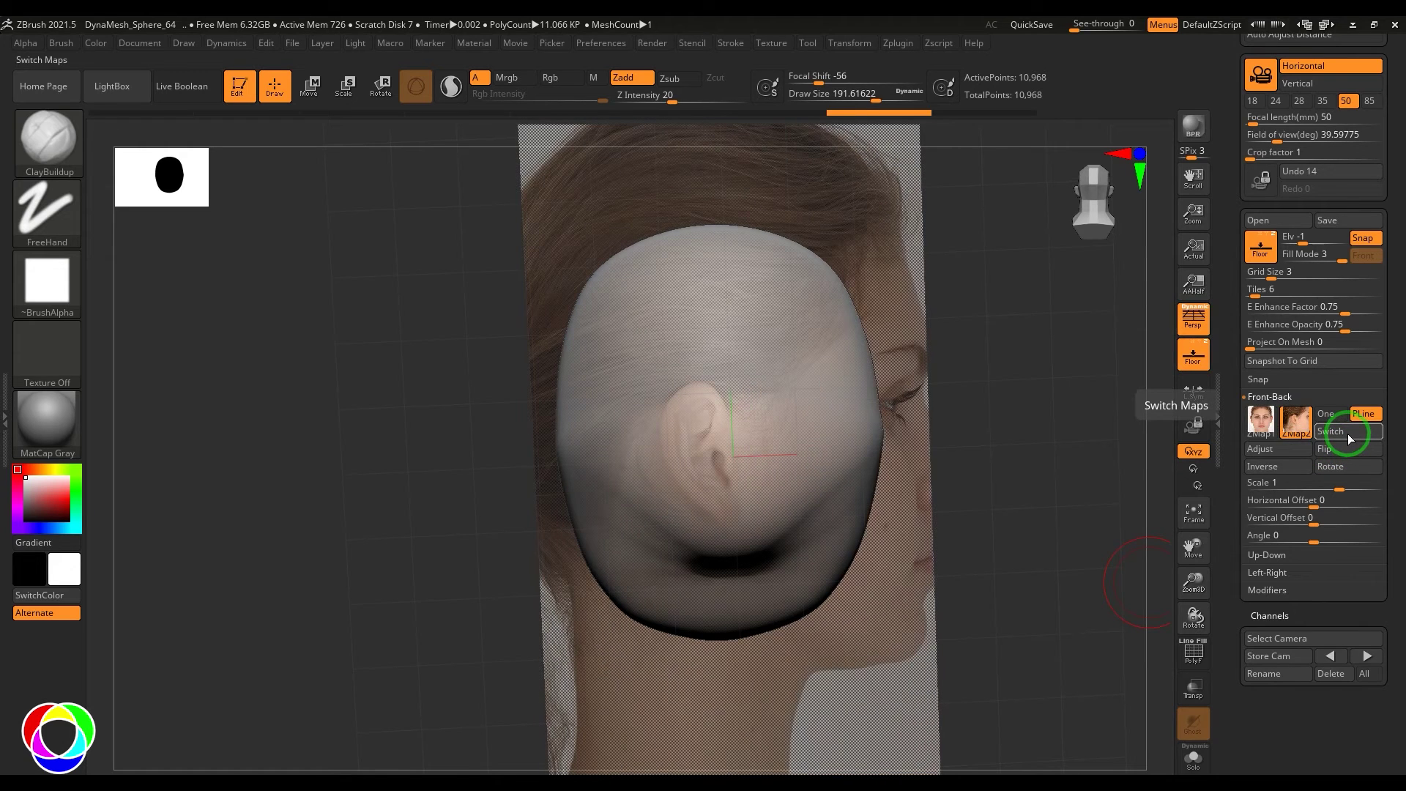
Compare switching the two maps with repeatedly flipping the side image, and check the front of the reference plane.
click(1351, 432)
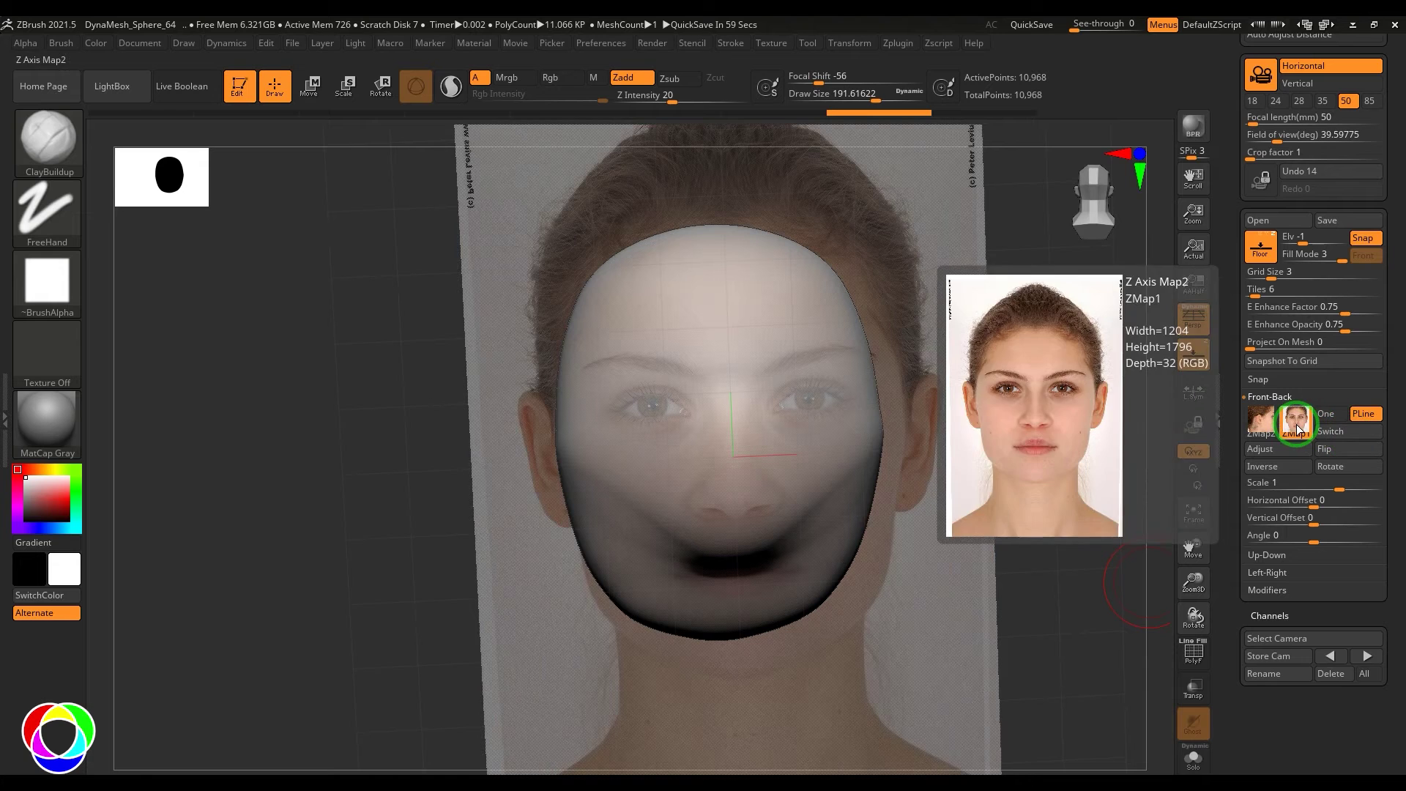
click(1351, 431)
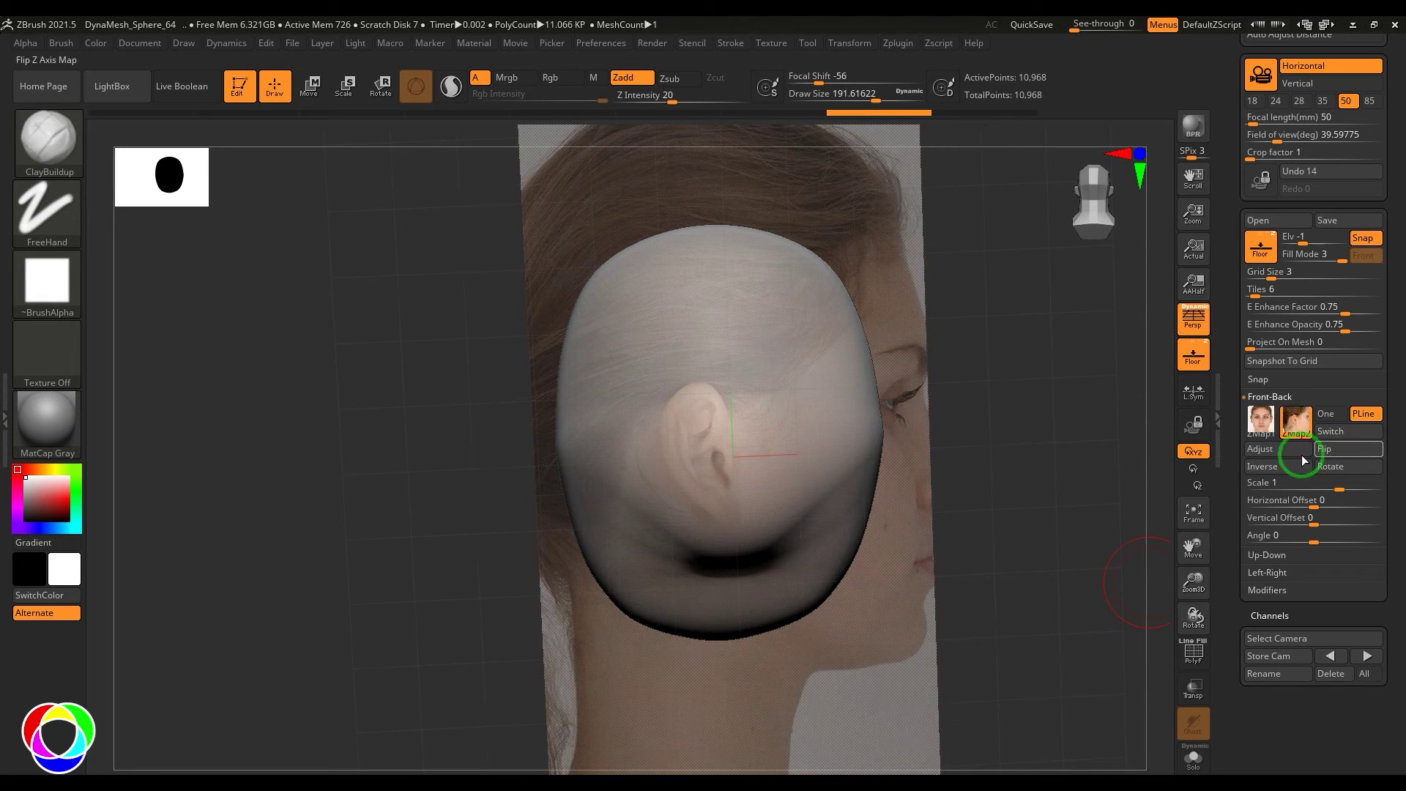
click(1346, 453)
click(1346, 452)
click(1345, 453)
click(1345, 452)
click(1346, 452)
click(1346, 453)
drag(420, 512, 562, 533)
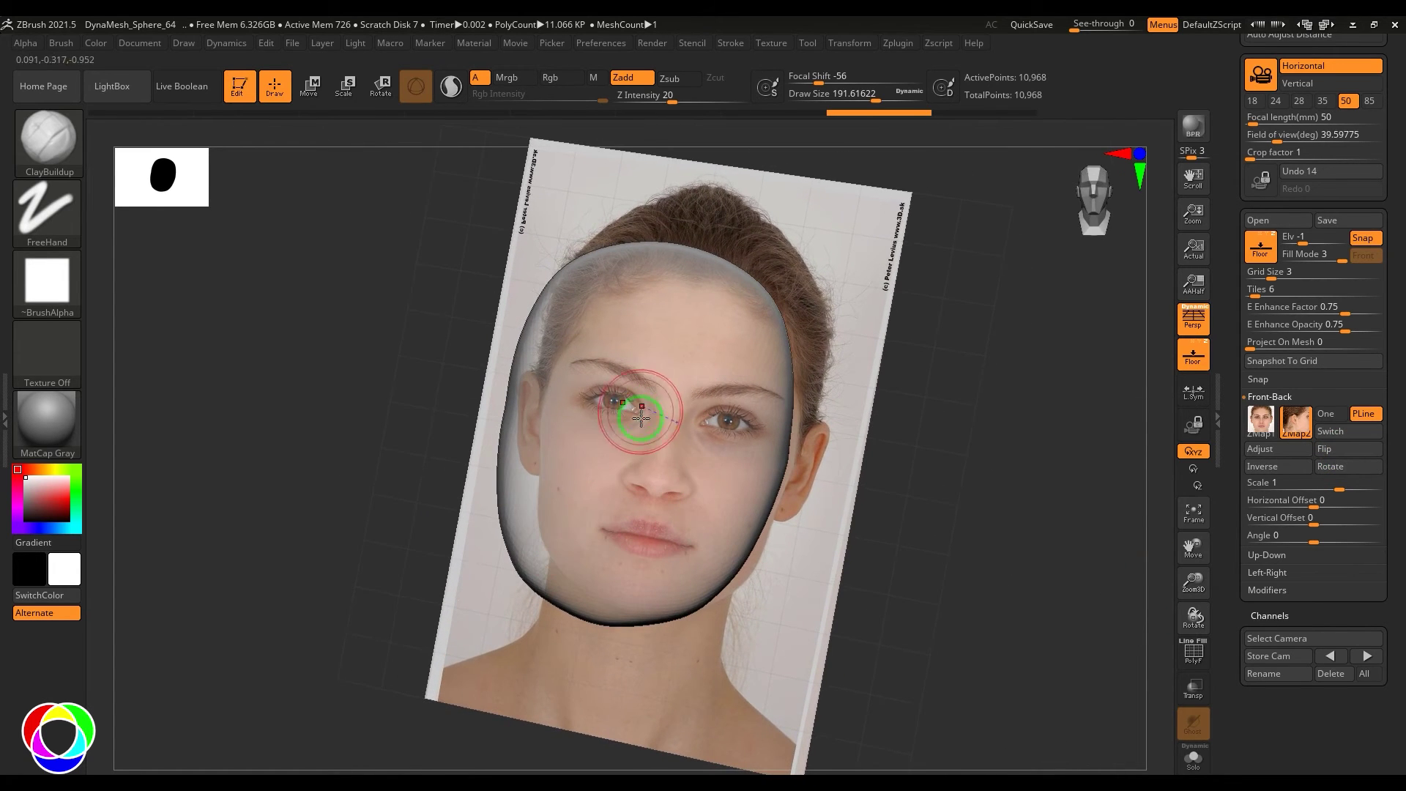
mouse_move(1261, 427)
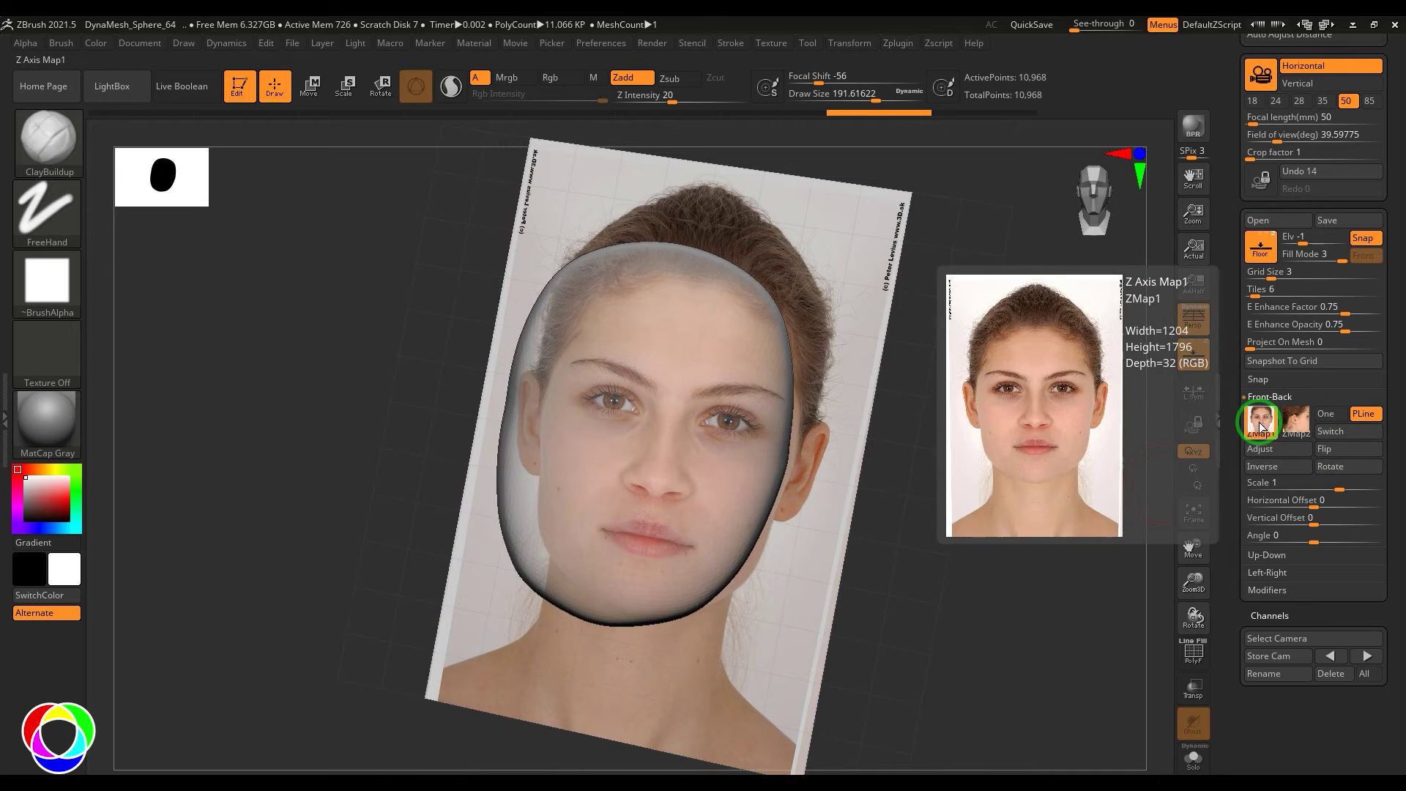
Try Flip and Switch again on the two Front-Back maps, putting the front image back and squaring the view to the front.
click(1335, 454)
click(1335, 455)
click(1295, 432)
click(1331, 432)
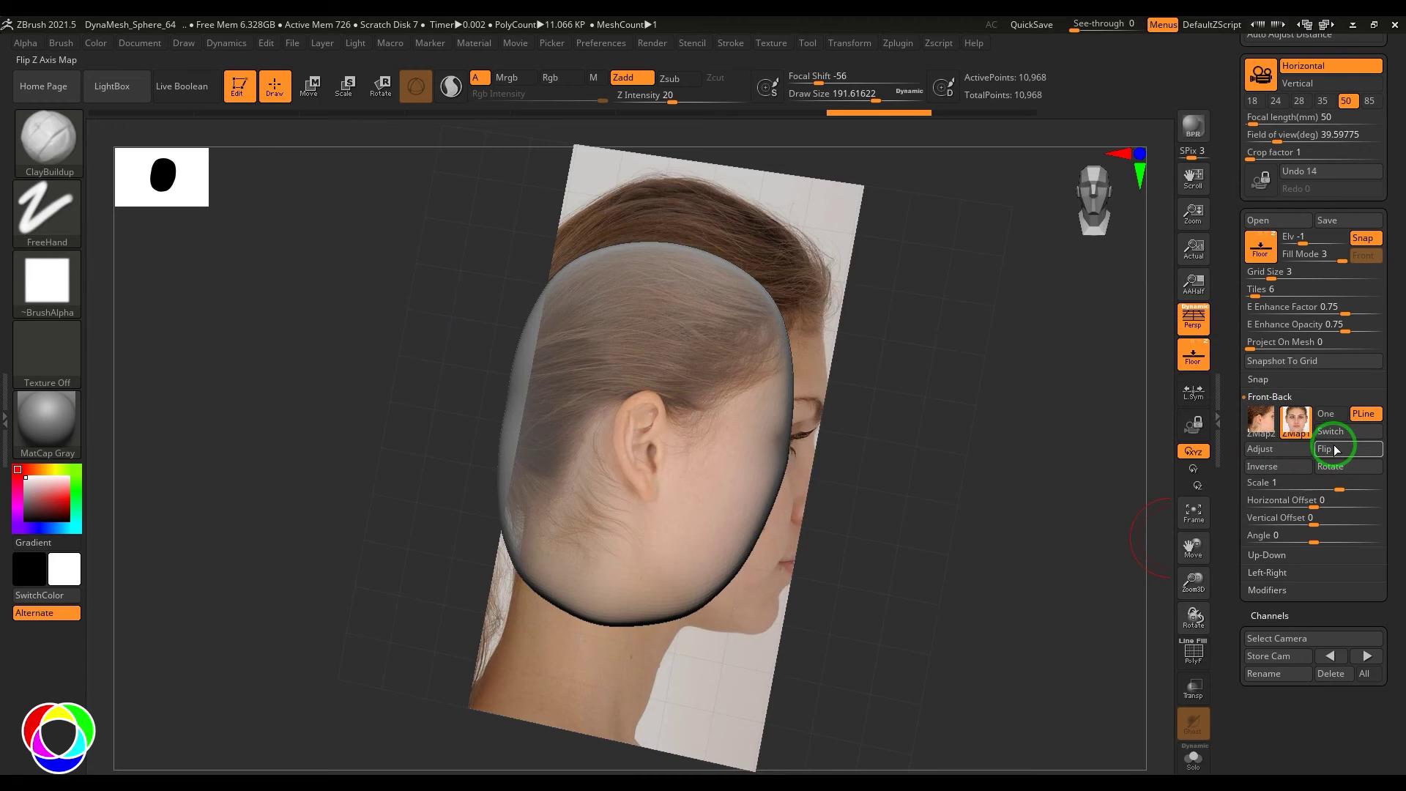
drag(942, 577, 805, 579)
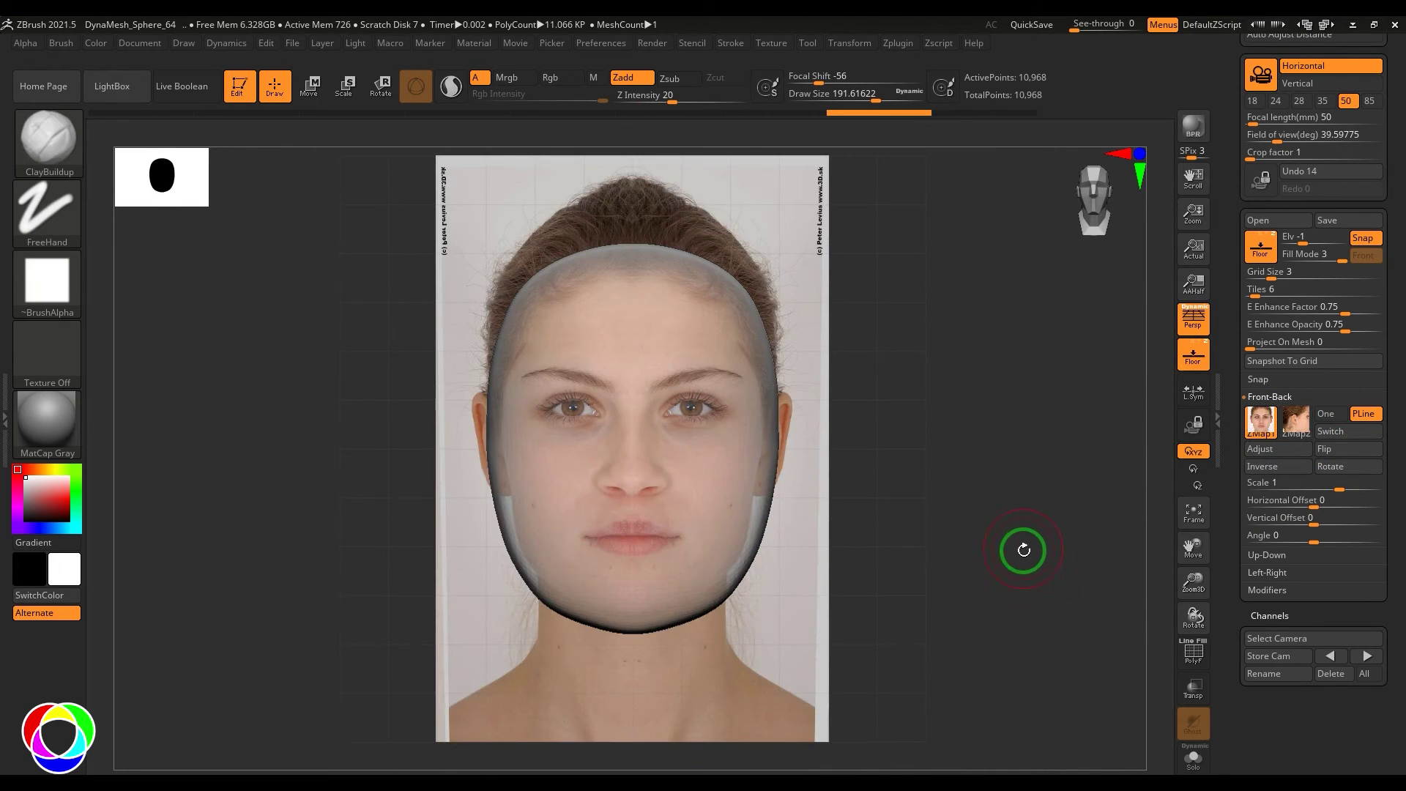
Rotate the front reference image repeatedly through its orientations until it is upright again.
click(1341, 467)
click(1343, 469)
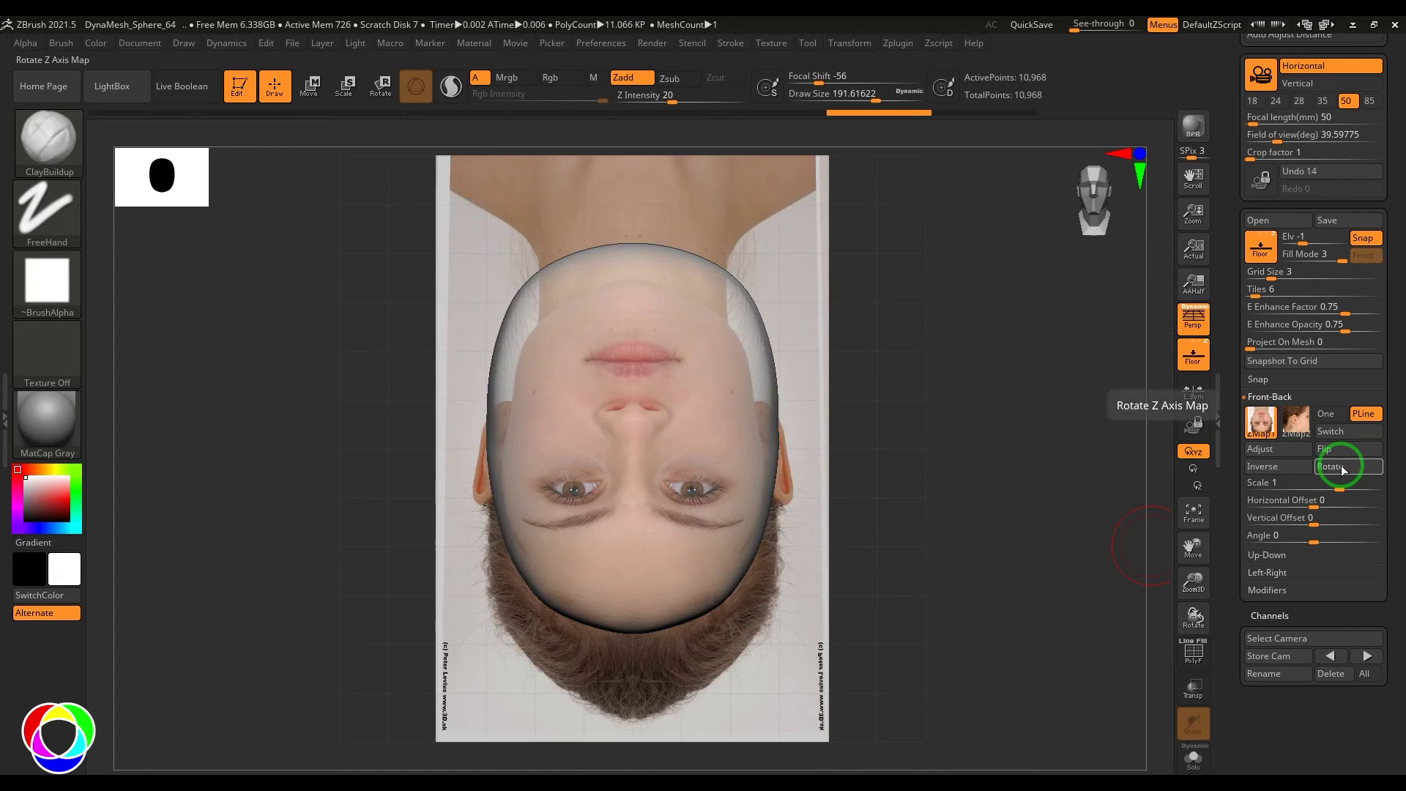
click(1343, 468)
click(1343, 469)
click(1343, 469)
click(1343, 469)
click(1343, 469)
click(1343, 469)
click(1343, 468)
click(1343, 468)
click(1343, 468)
click(1343, 469)
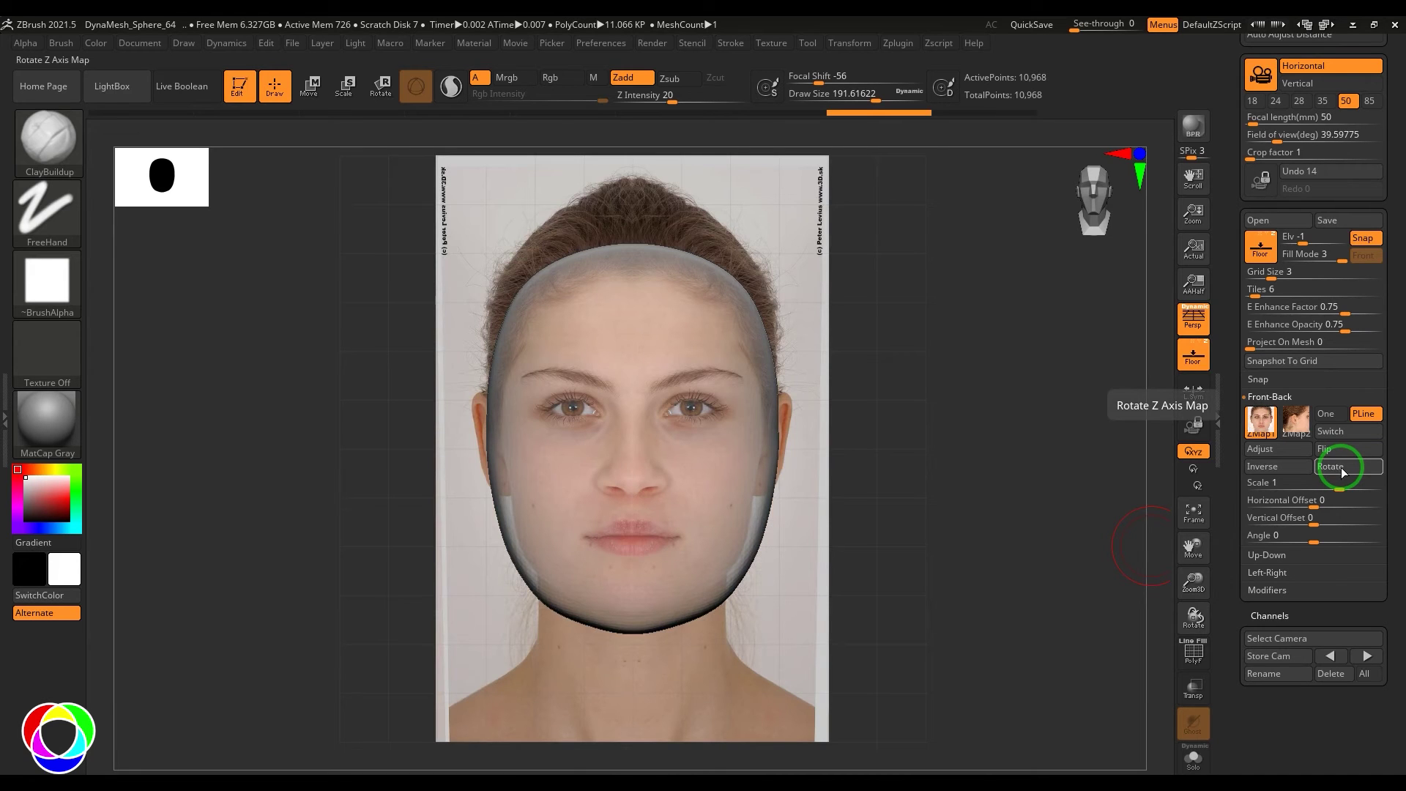
Invert the front image's colours and revert them, and try a different map scale before setting Scale back to 1.
click(1279, 475)
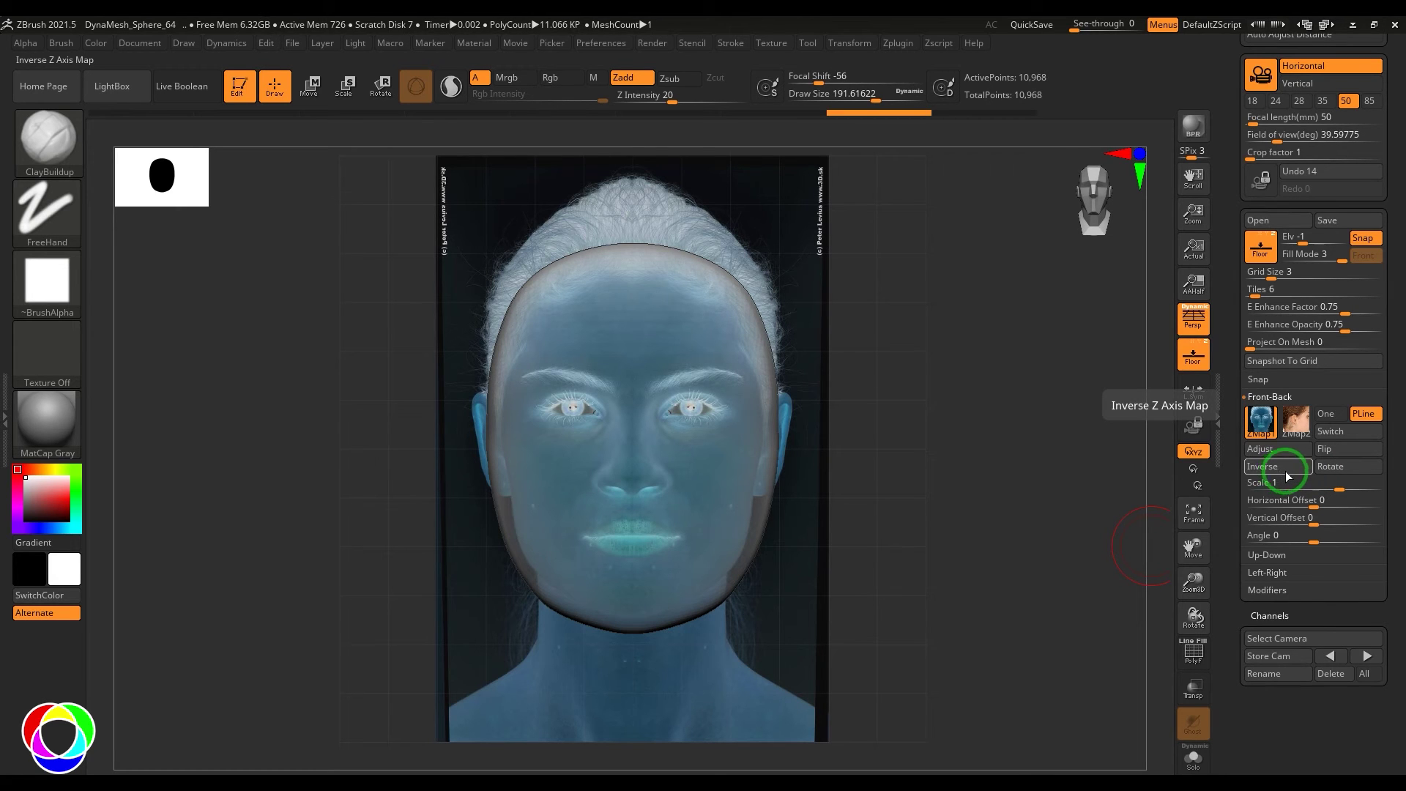
click(1287, 472)
drag(1335, 488, 1308, 534)
click(1316, 492)
text(1)
key(Return)
key(Return)
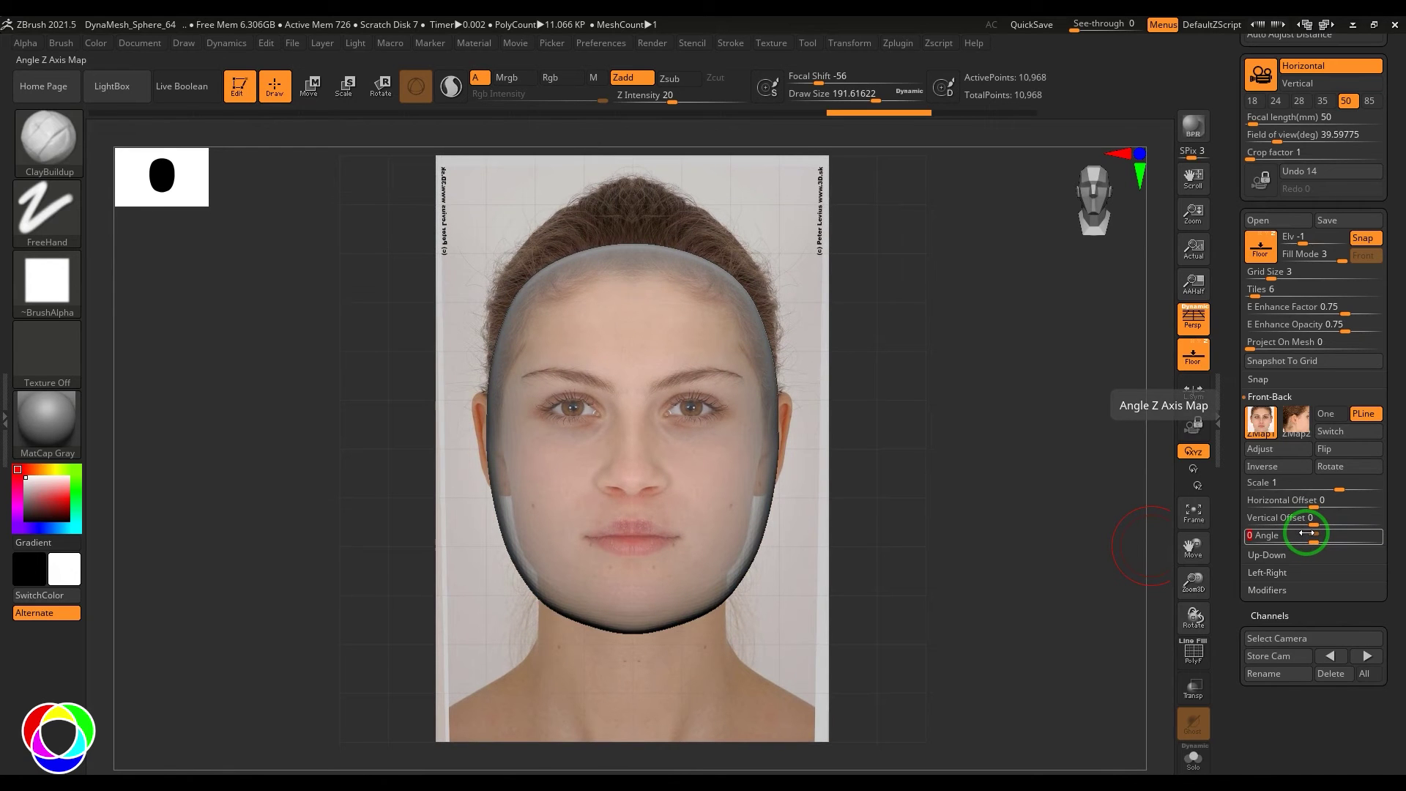
click(1259, 396)
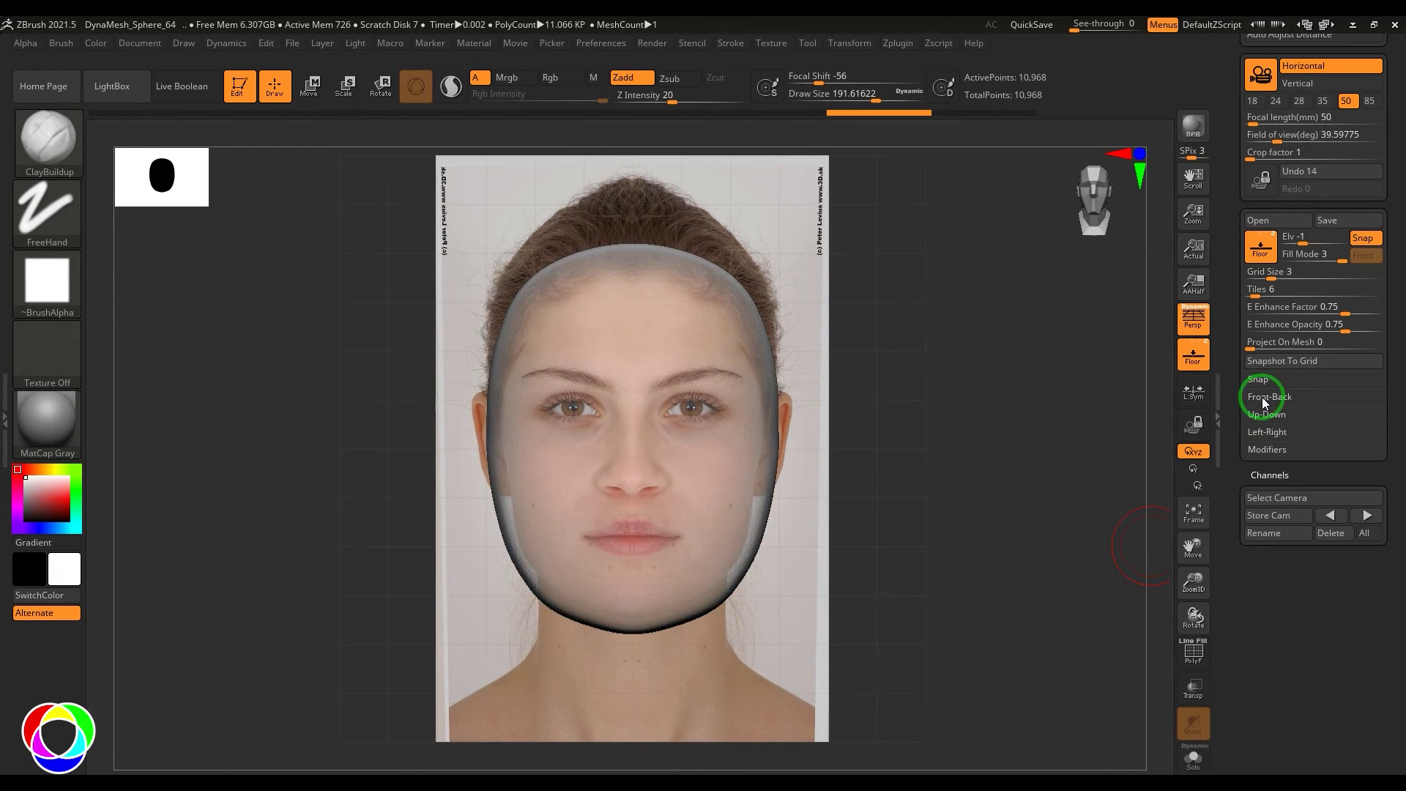
Lower E Enhance Factor to 0.001, raise it to about 0.18, and set E Enhance Opacity to about 0.95.
mouse_move(1330, 314)
mouse_down()
mouse_move(1155, 314)
mouse_move(1277, 310)
mouse_move(1242, 310)
mouse_up()
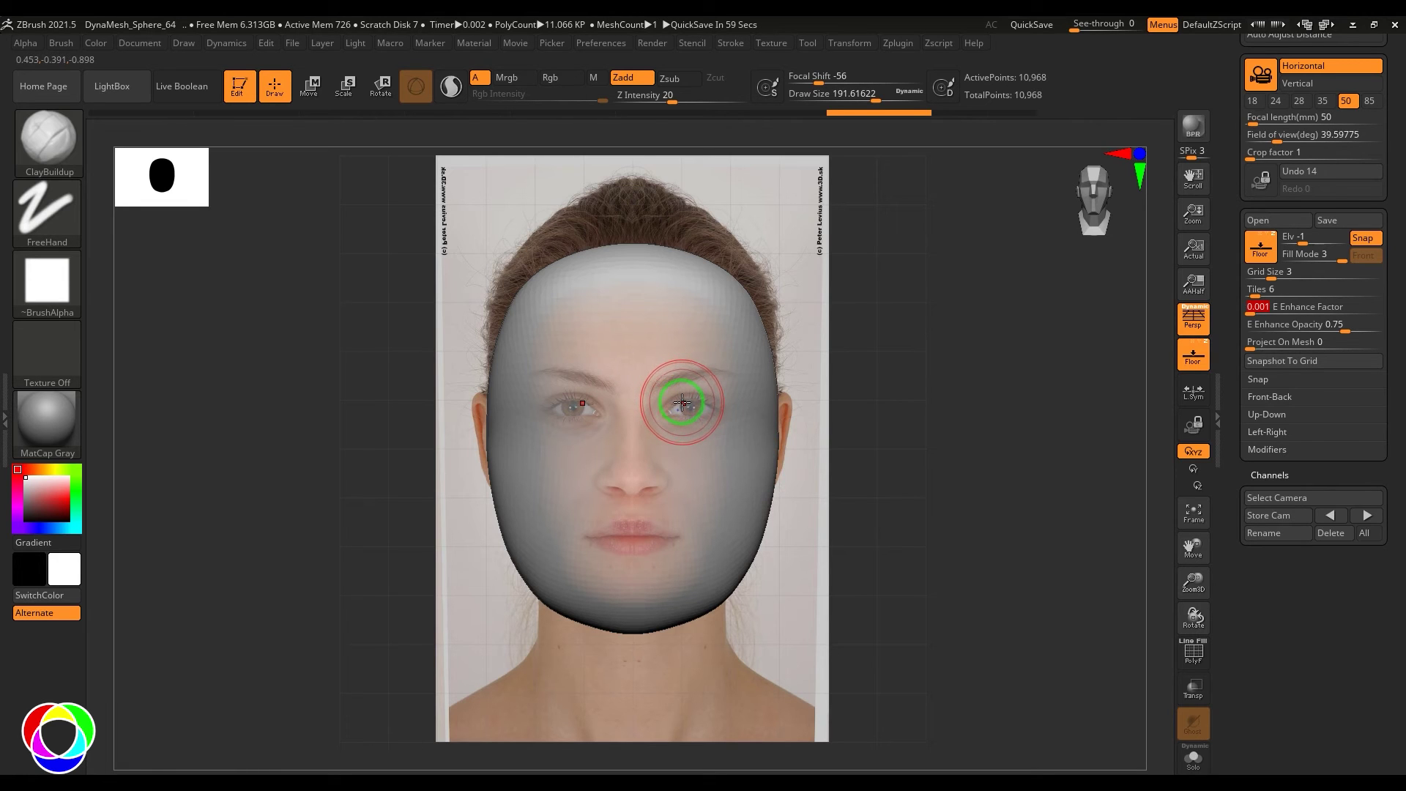
mouse_move(1282, 310)
mouse_down()
mouse_move(1274, 323)
mouse_move(1289, 326)
mouse_move(1384, 332)
mouse_move(1221, 324)
mouse_move(1372, 326)
mouse_up()
drag(1121, 447, 951, 458)
Try other grid elevations, including 0, to shift the reference plane through the model, and return Elv to -1.
click(1309, 243)
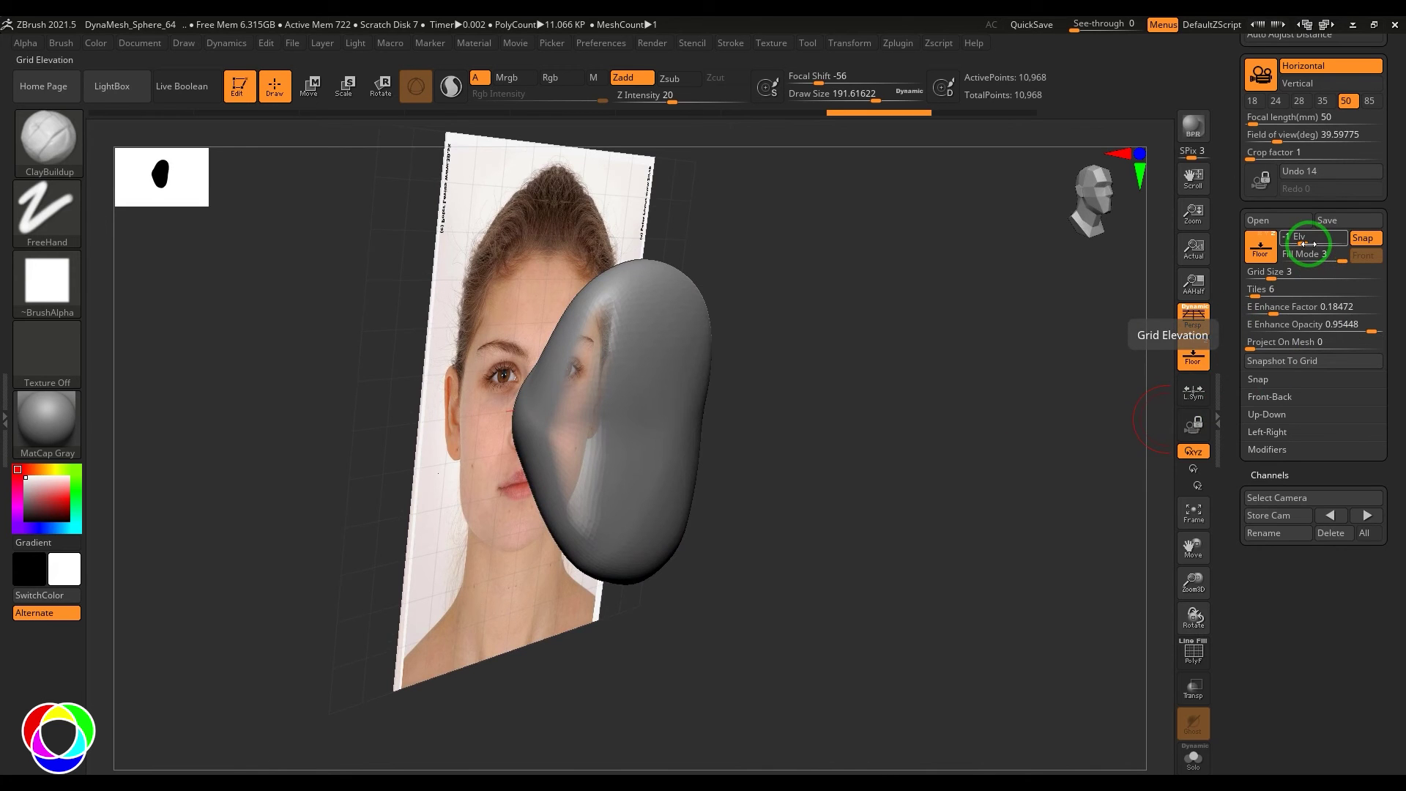
drag(1040, 513, 959, 536)
click(1309, 237)
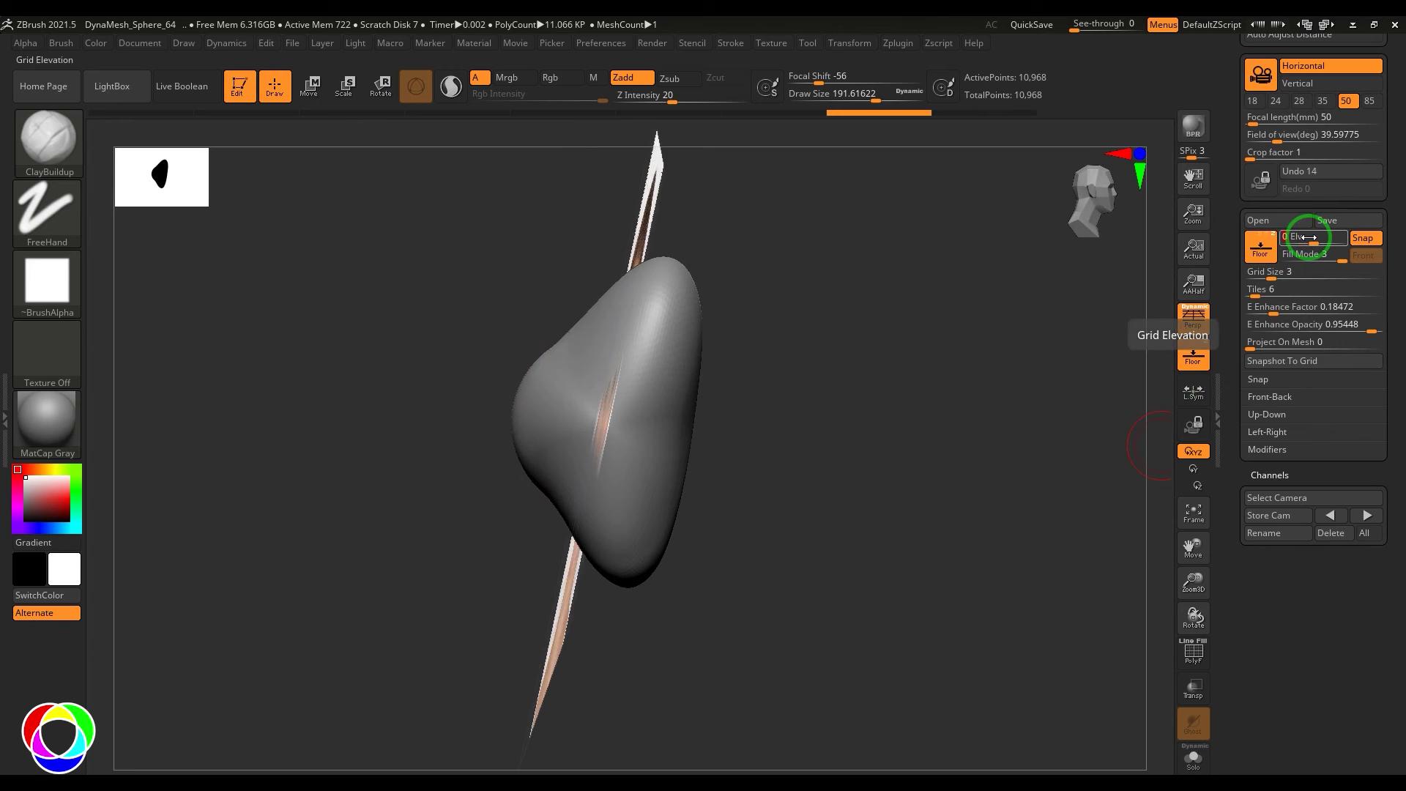
mouse_move(1309, 237)
mouse_down()
mouse_move(1290, 239)
mouse_move(1331, 249)
mouse_move(1299, 251)
mouse_move(1306, 237)
mouse_up()
click(1308, 239)
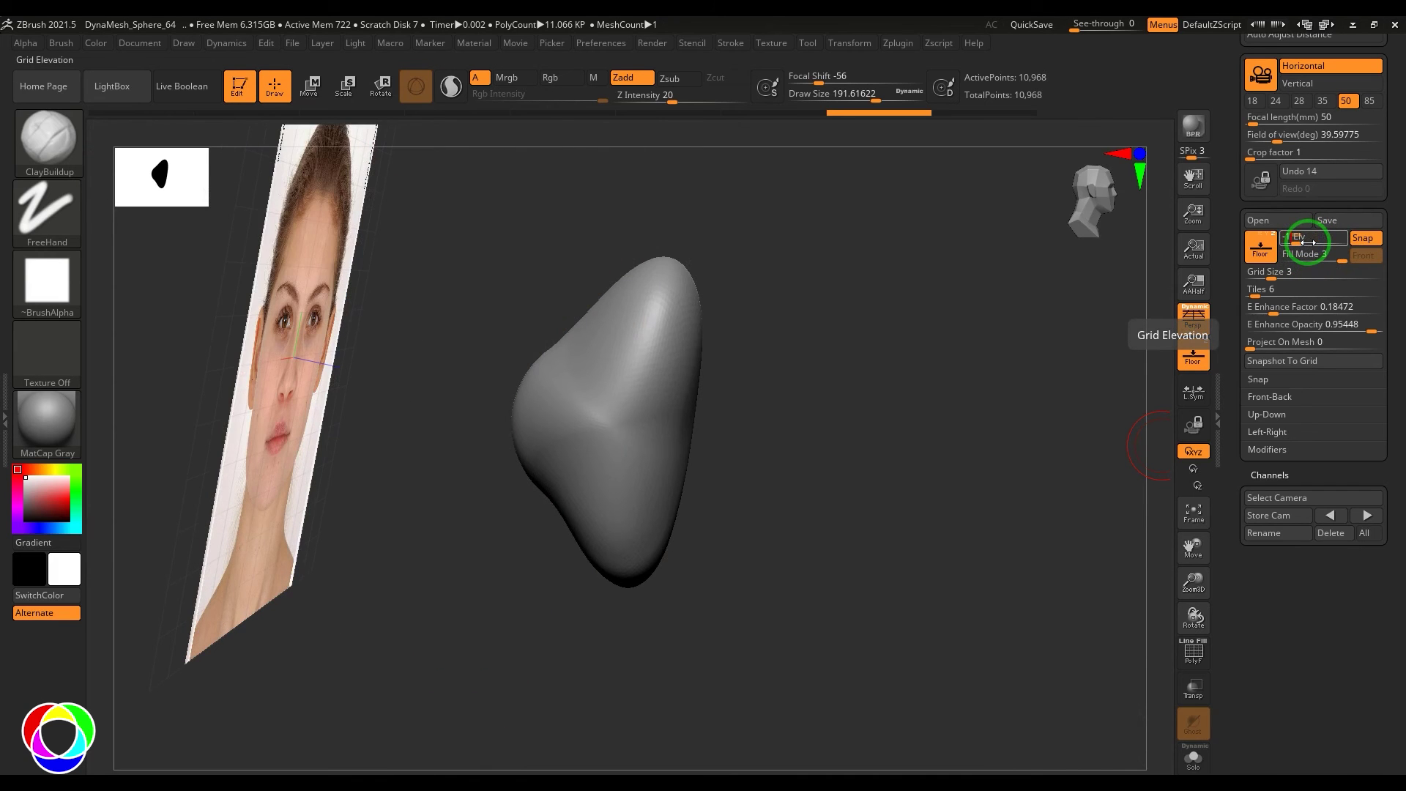
key(Return)
mouse_move(800, 484)
mouse_down()
mouse_move(756, 483)
mouse_move(891, 397)
mouse_move(938, 464)
mouse_move(981, 469)
mouse_up()
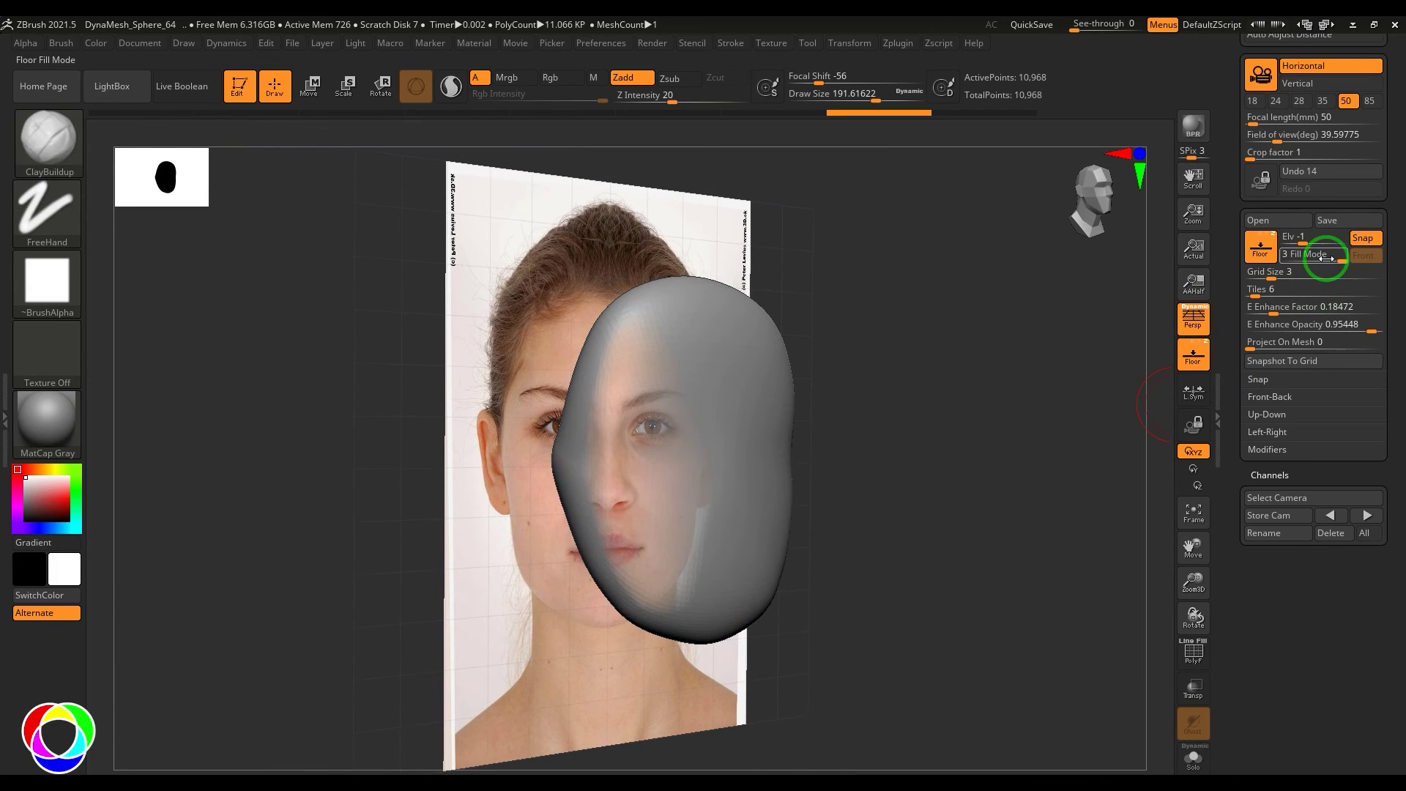
Try the floor fill modes and keep mode 3, with E Enhance Factor at about 0.48 and E Enhance Opacity at 1.
mouse_move(1327, 258)
mouse_down()
mouse_move(1287, 262)
mouse_move(1338, 259)
mouse_up()
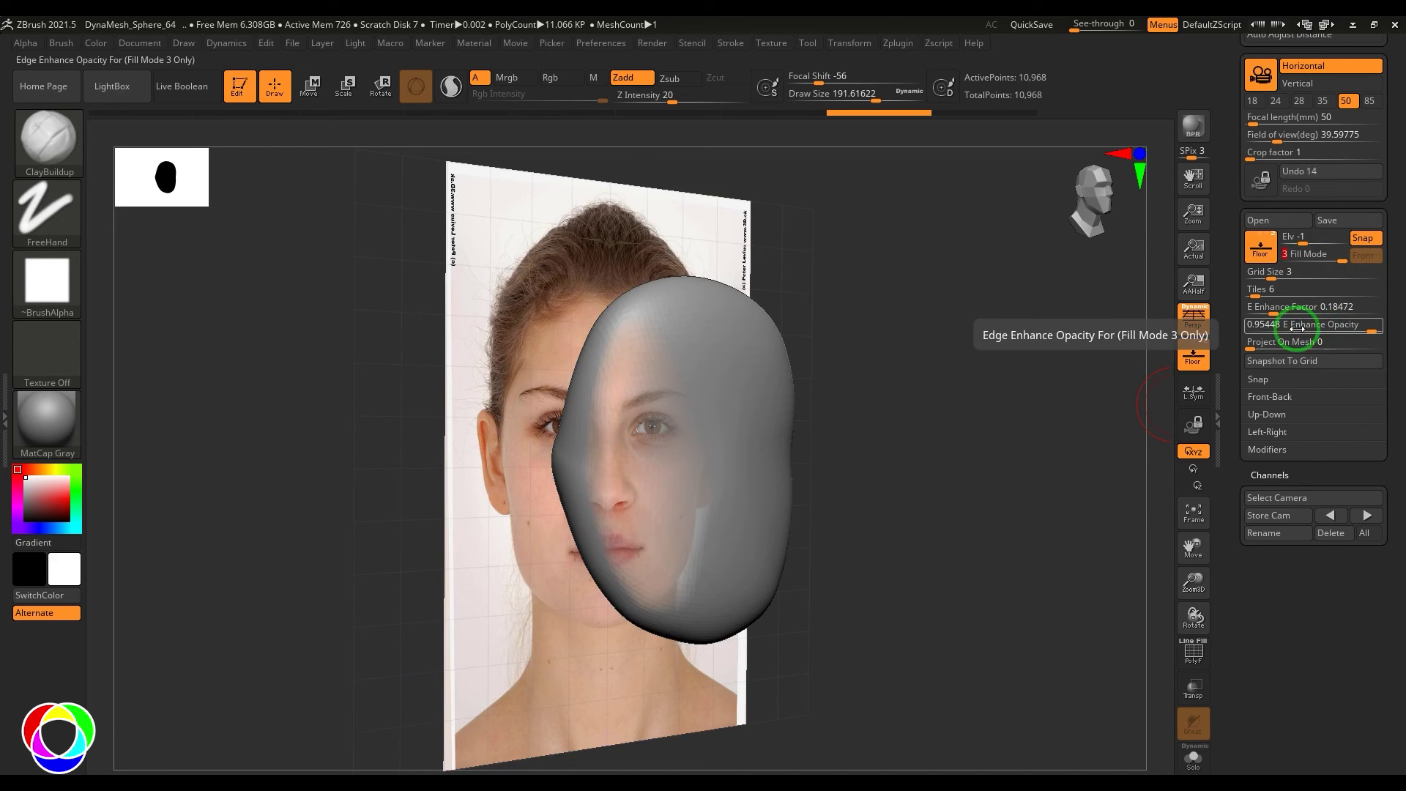
drag(1271, 308, 1249, 328)
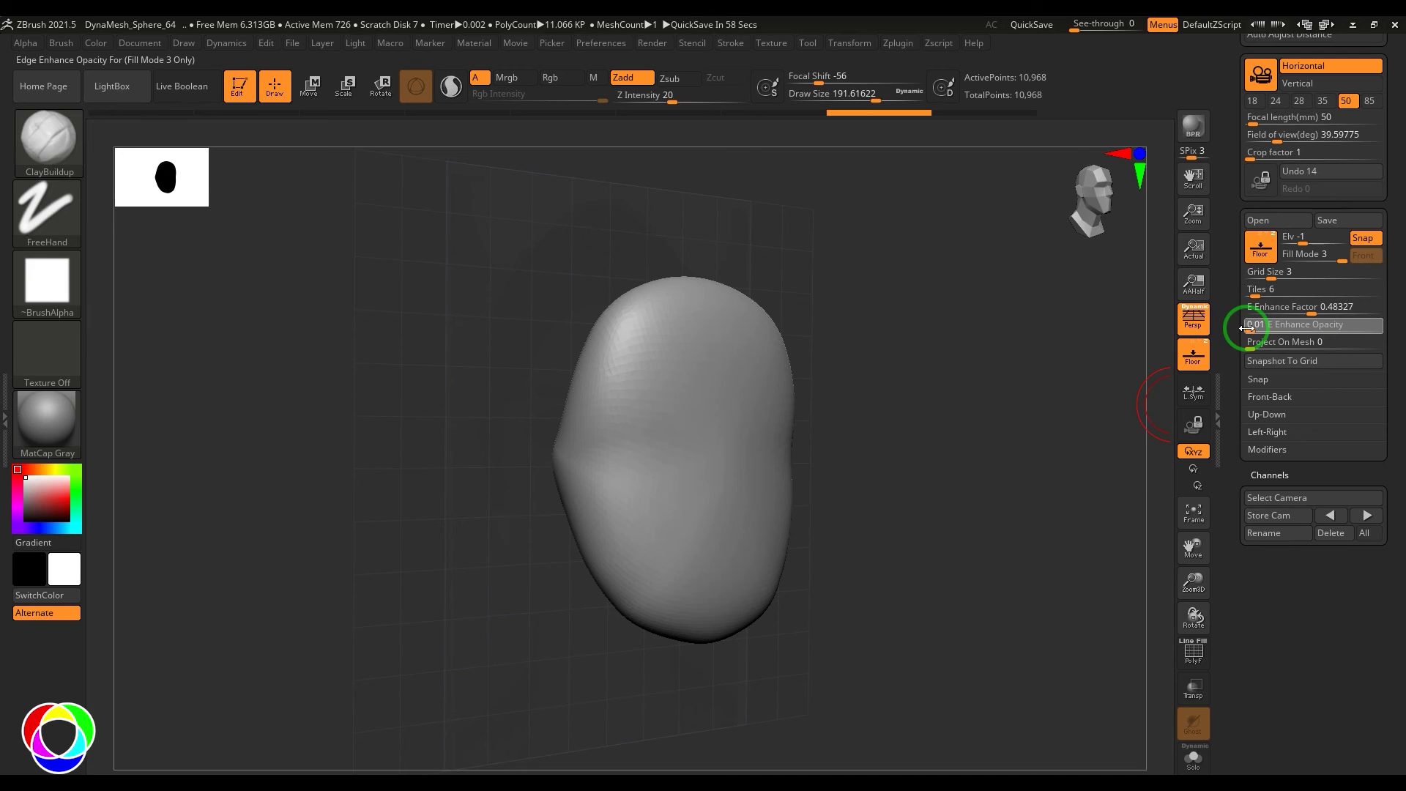
drag(1249, 328, 1375, 323)
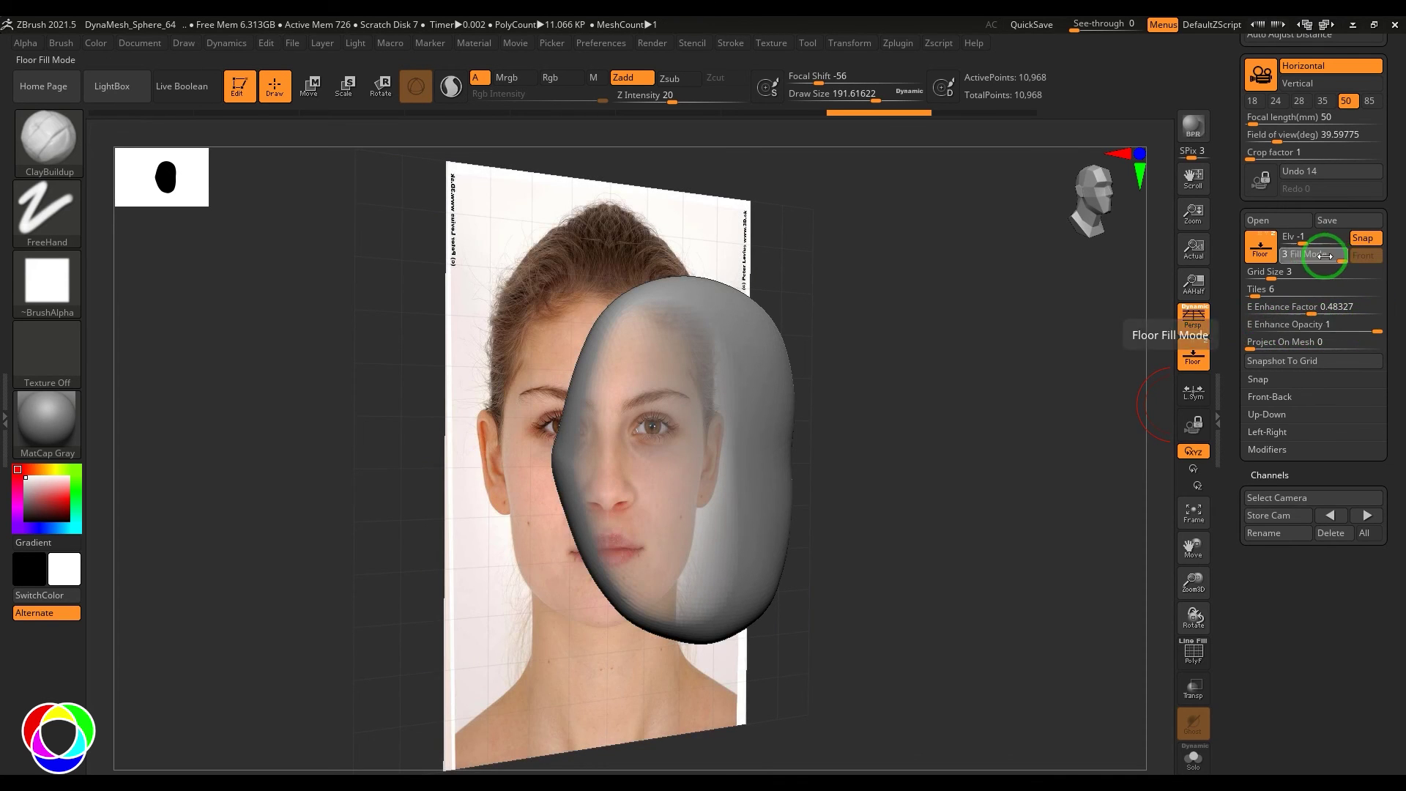
drag(1318, 257, 1353, 260)
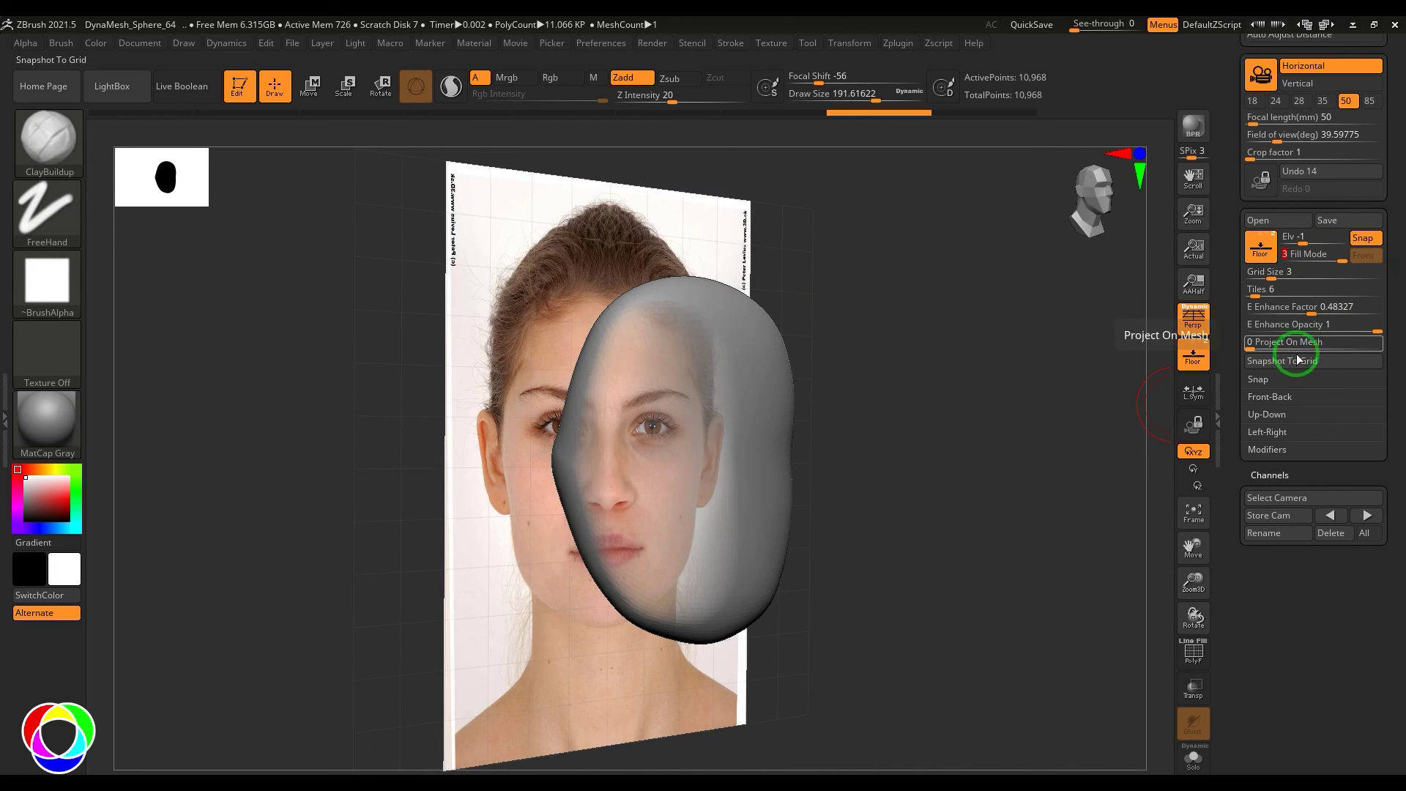
Set the floor's Grid Size to about 2.5 and its Tiles to 17.
drag(1264, 273, 1271, 294)
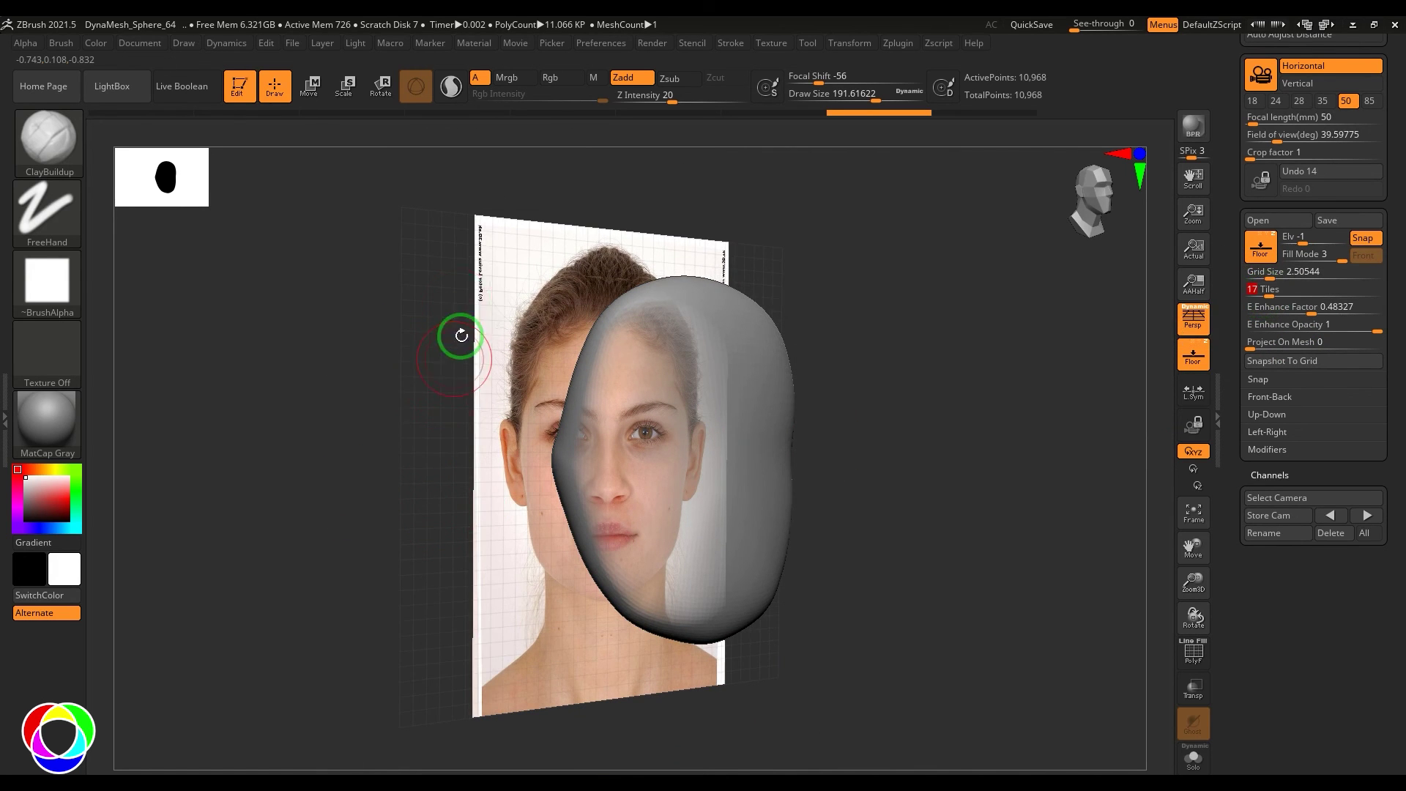
drag(928, 461, 952, 472)
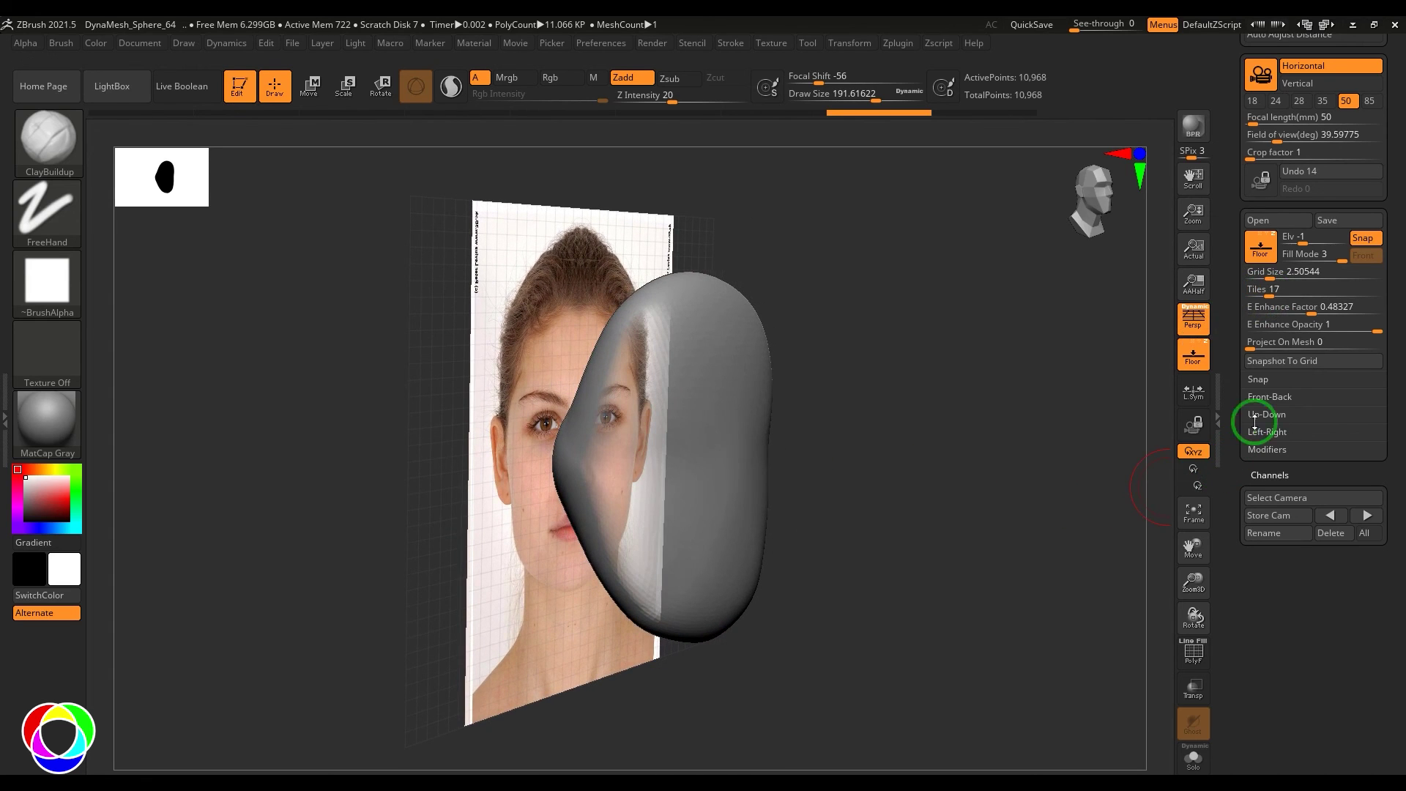
Project a snapshot of the model onto the floor grid and inspect it from several angles.
click(1279, 362)
drag(915, 505, 736, 242)
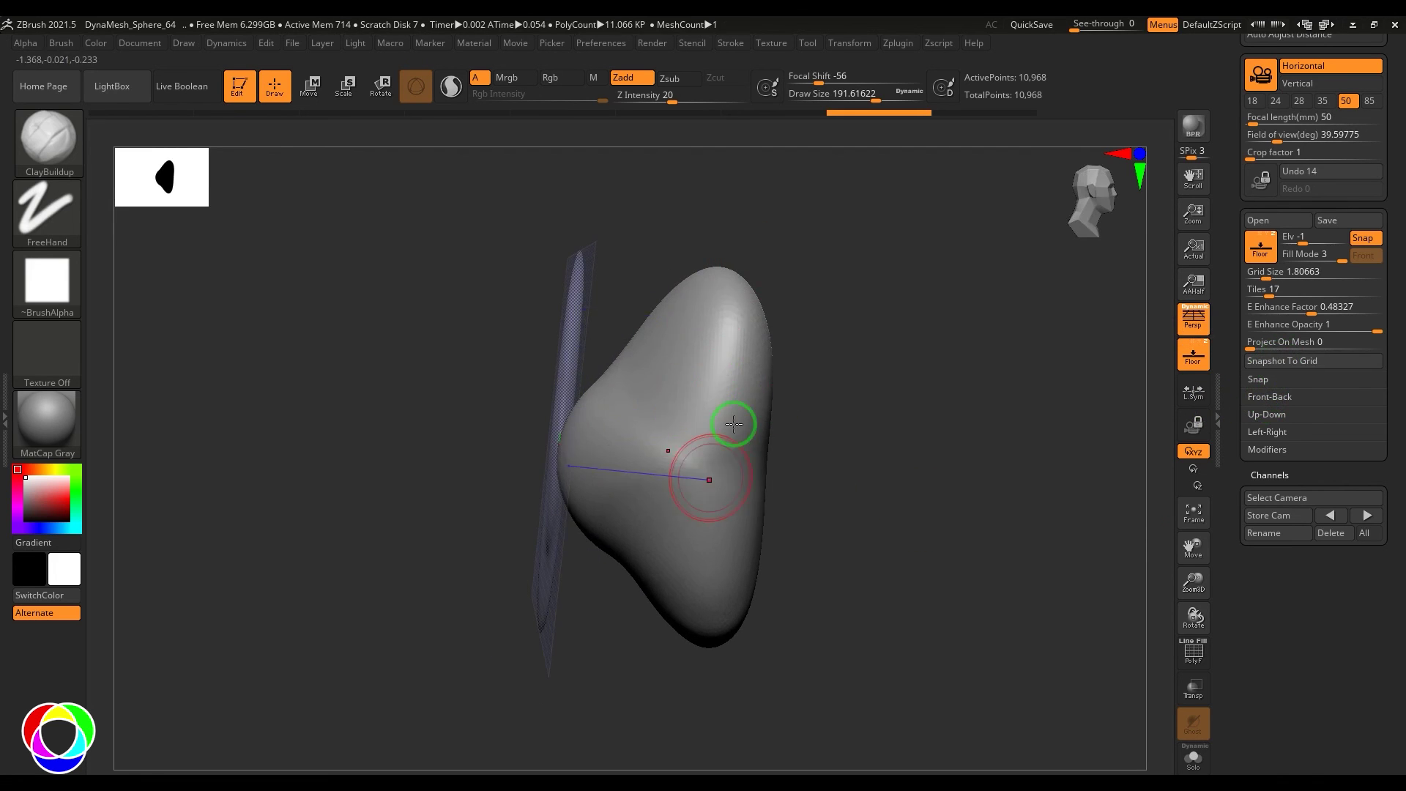
drag(940, 429, 894, 443)
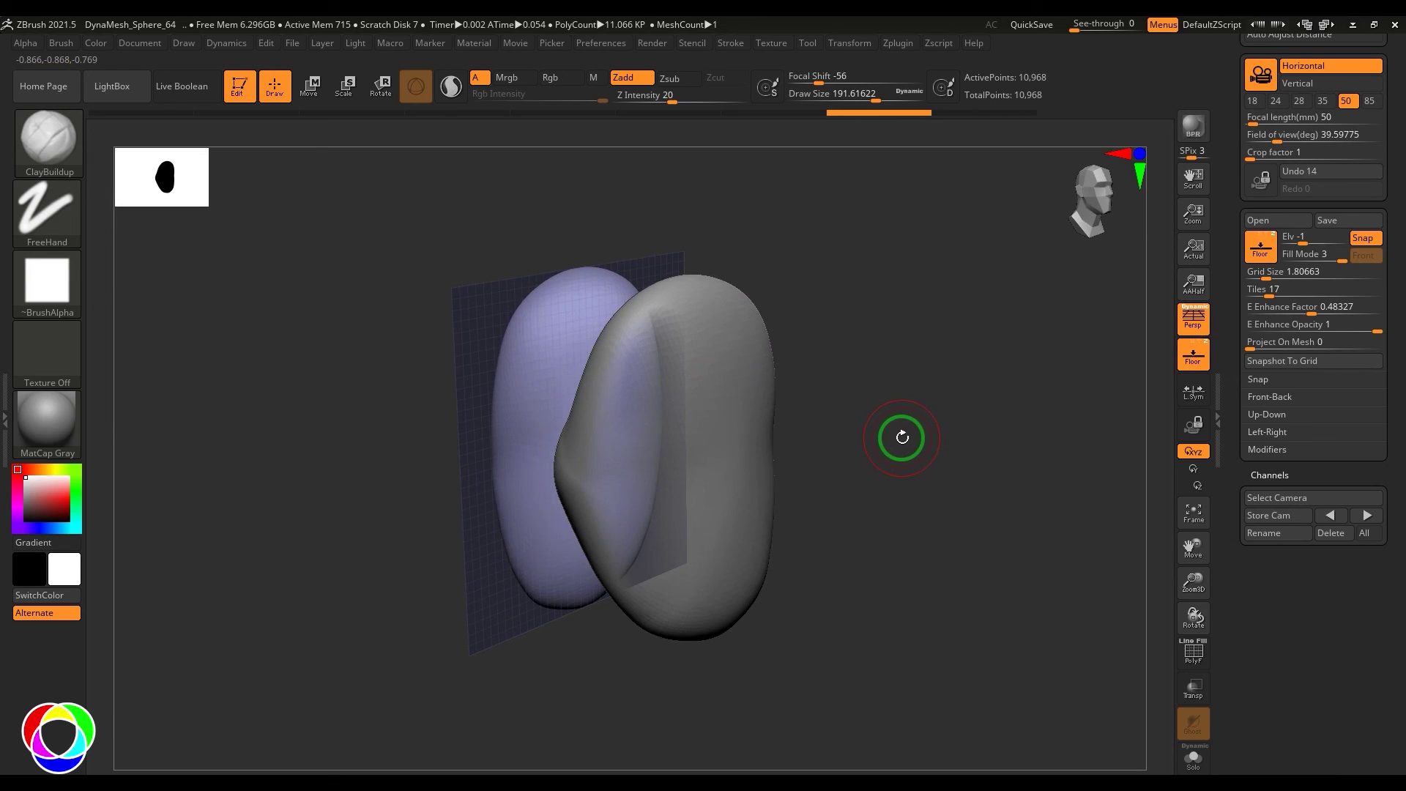
drag(889, 480, 885, 499)
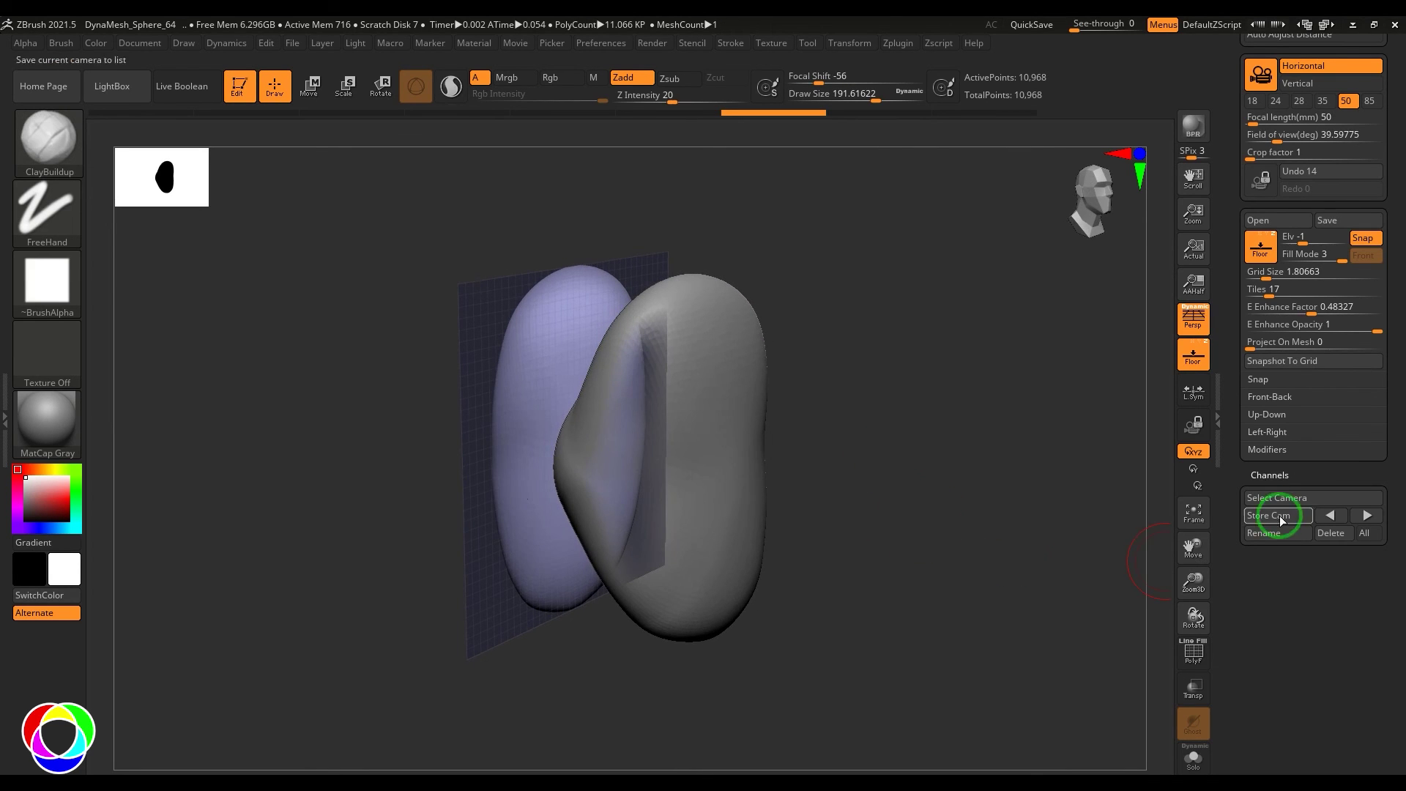
Import the front face image into the first Front-Back map.
click(1274, 398)
click(1260, 419)
click(647, 686)
double_click(355, 207)
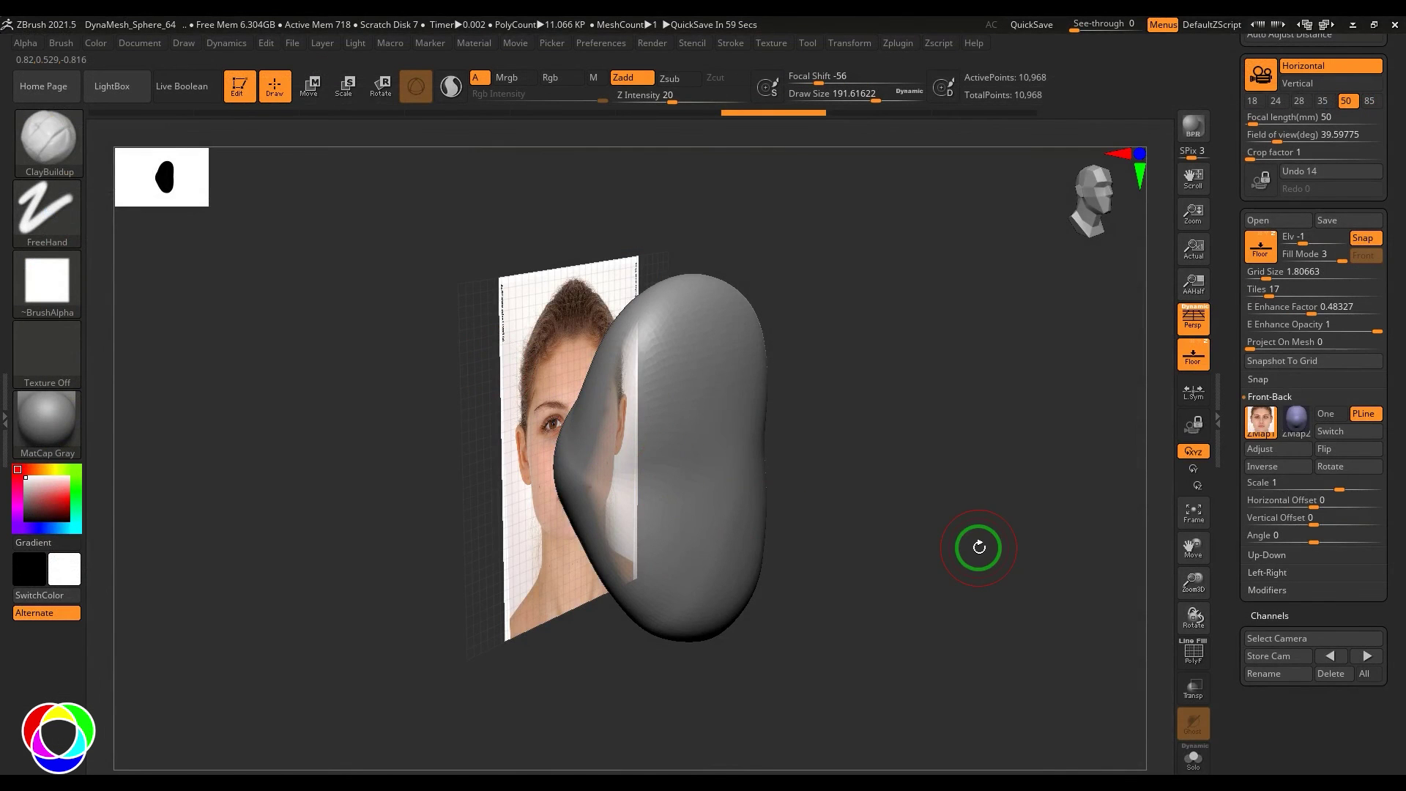
Import the side profile image into the second Front-Back map and make the first map active.
click(1294, 428)
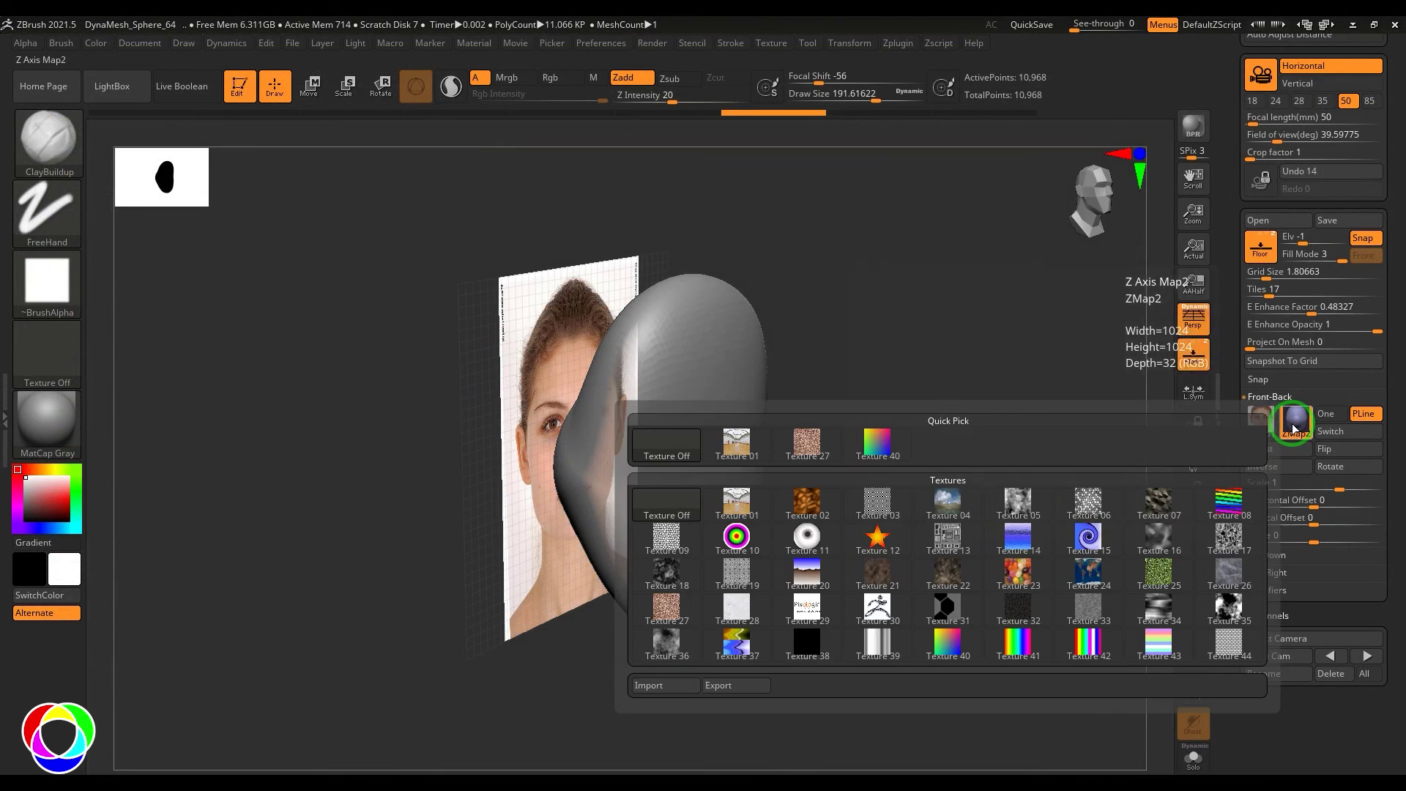
click(673, 692)
click(435, 187)
double_click(434, 189)
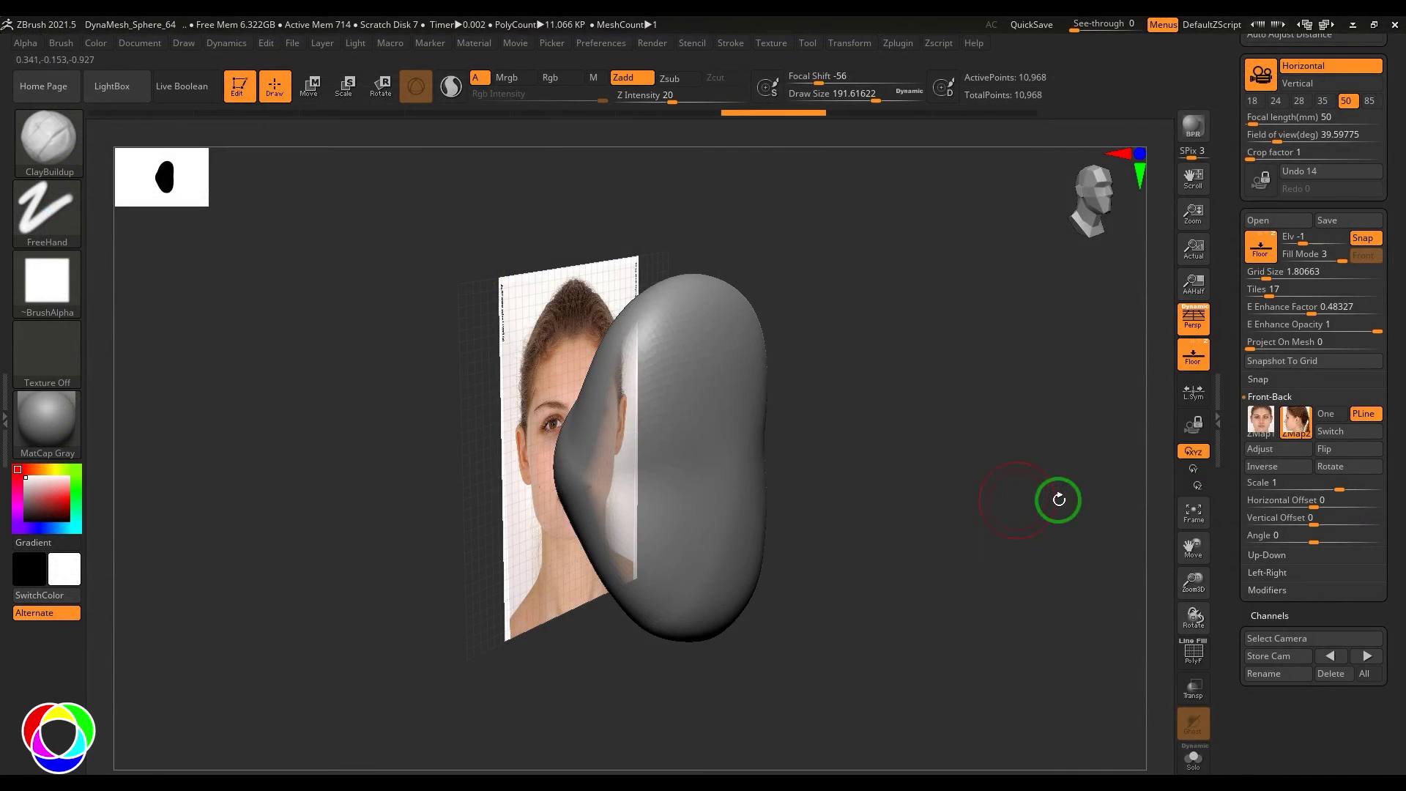
click(1259, 431)
Turn off perspective in the front view and set the Grid Size to about 3.07.
drag(806, 488, 921, 432)
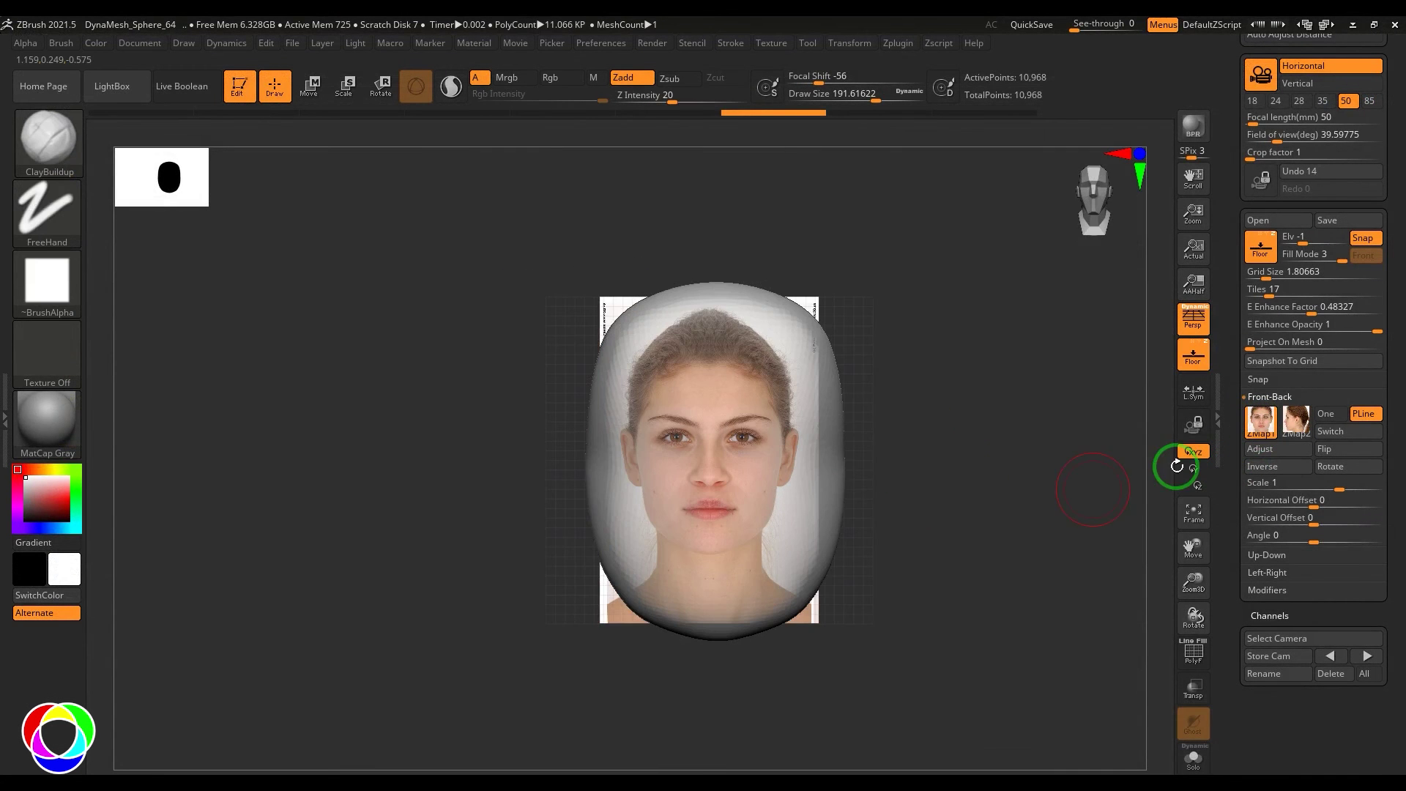
drag(1271, 276, 1276, 277)
key(p)
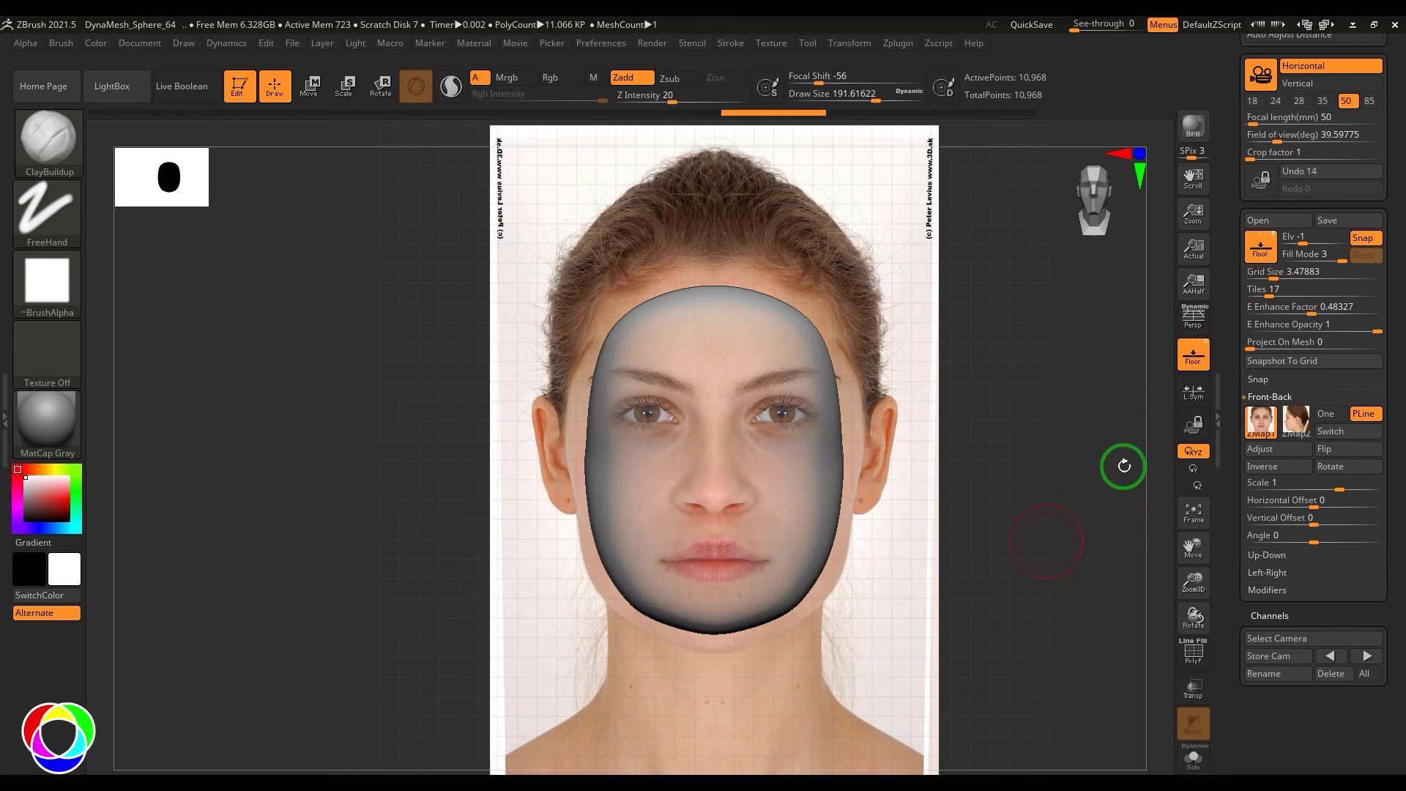
drag(1275, 270, 1271, 277)
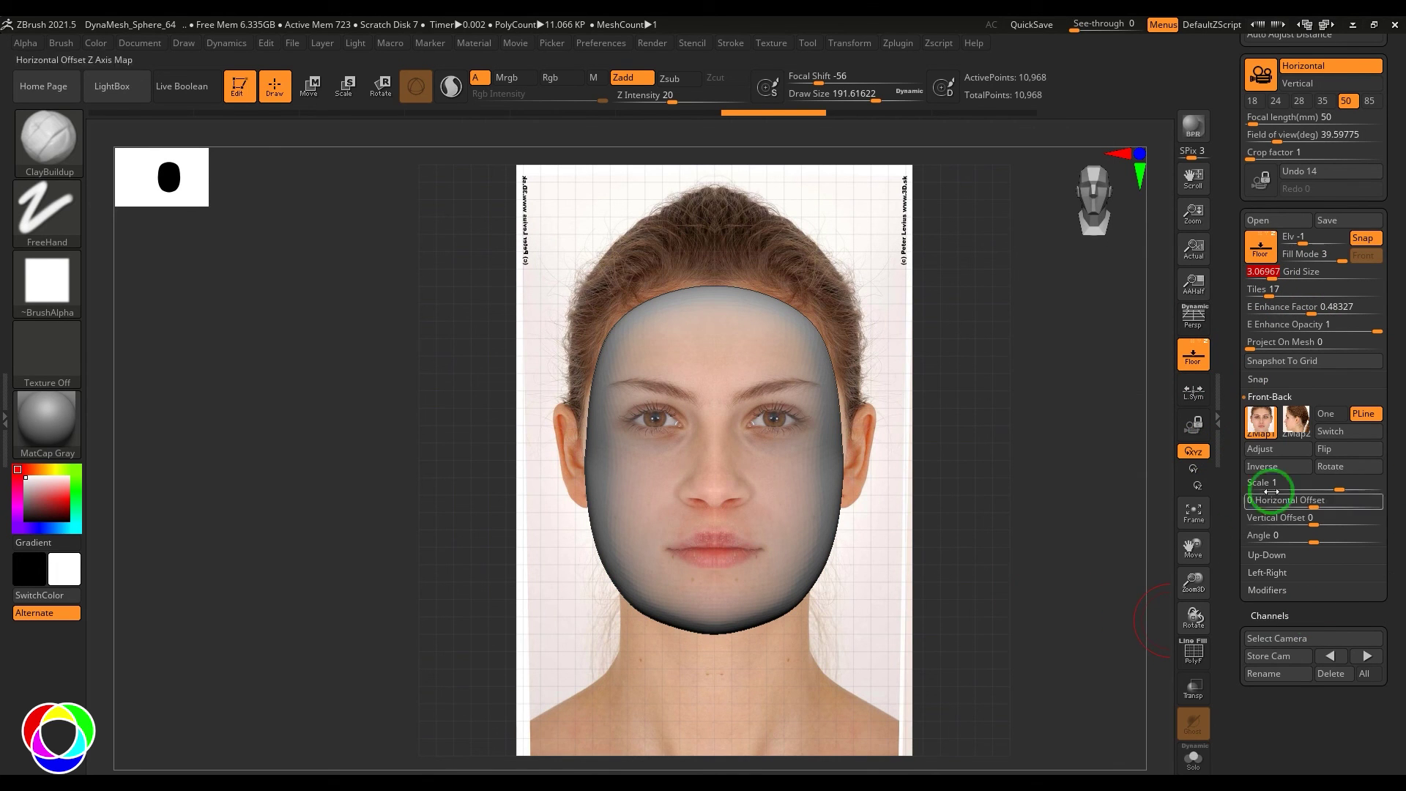
click(1278, 396)
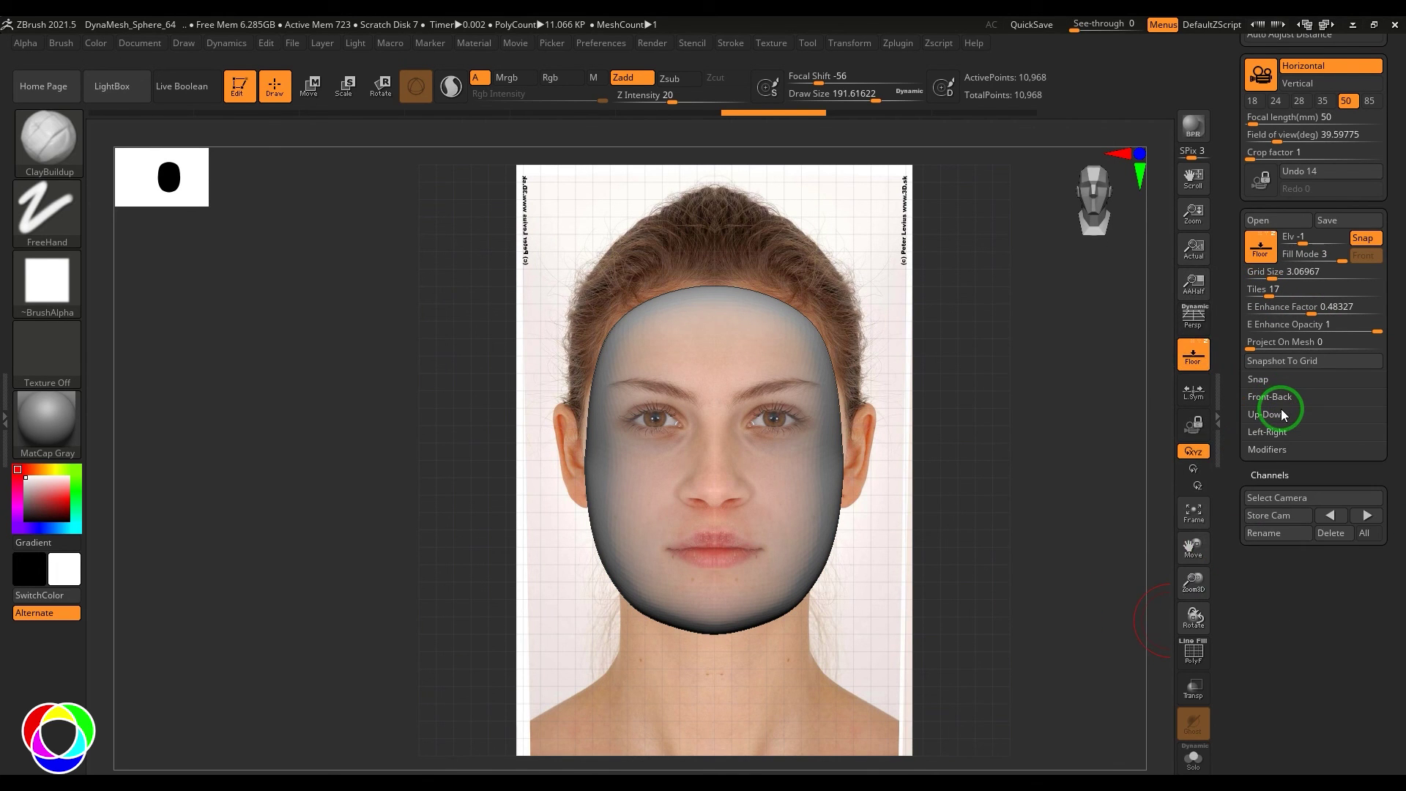
click(1281, 414)
click(1281, 414)
click(1278, 432)
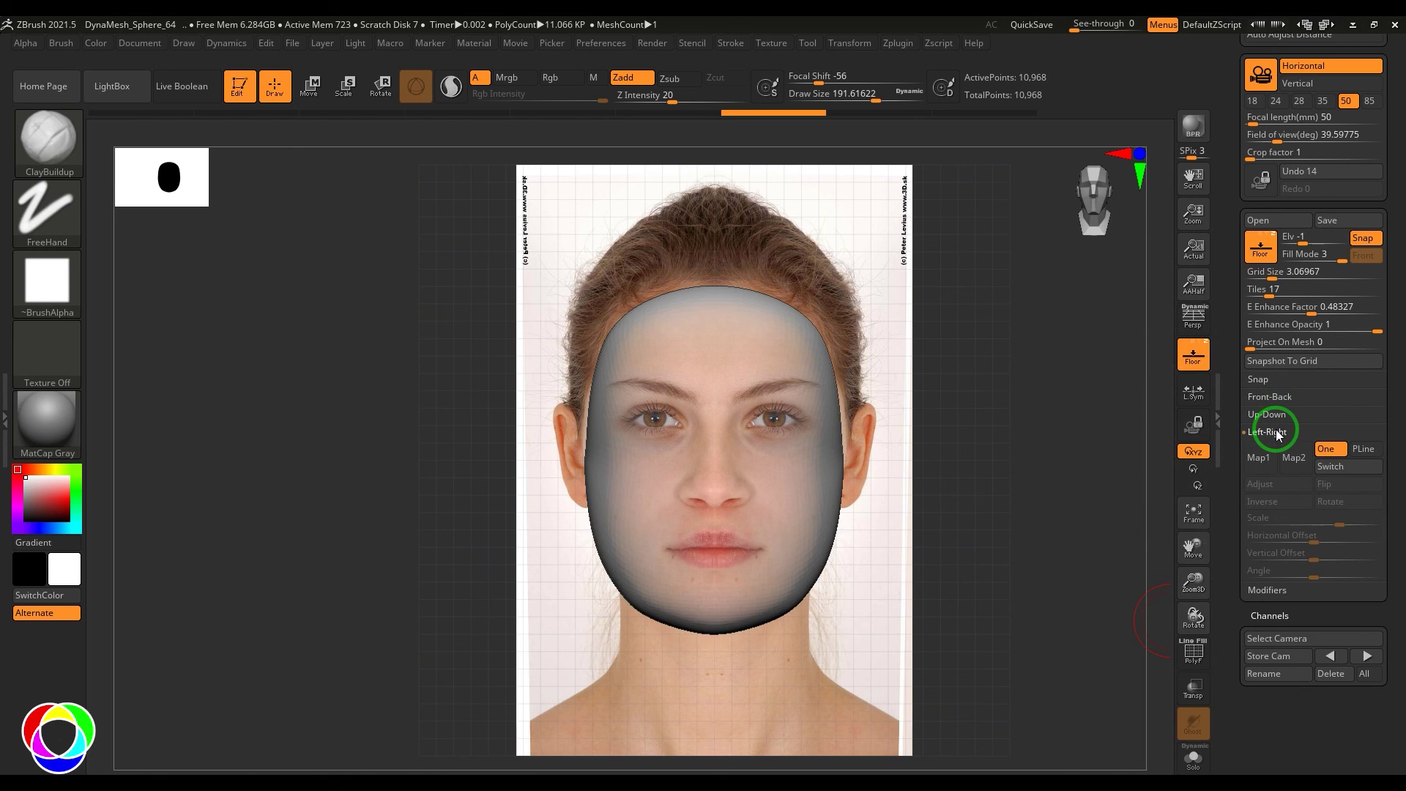
click(1278, 432)
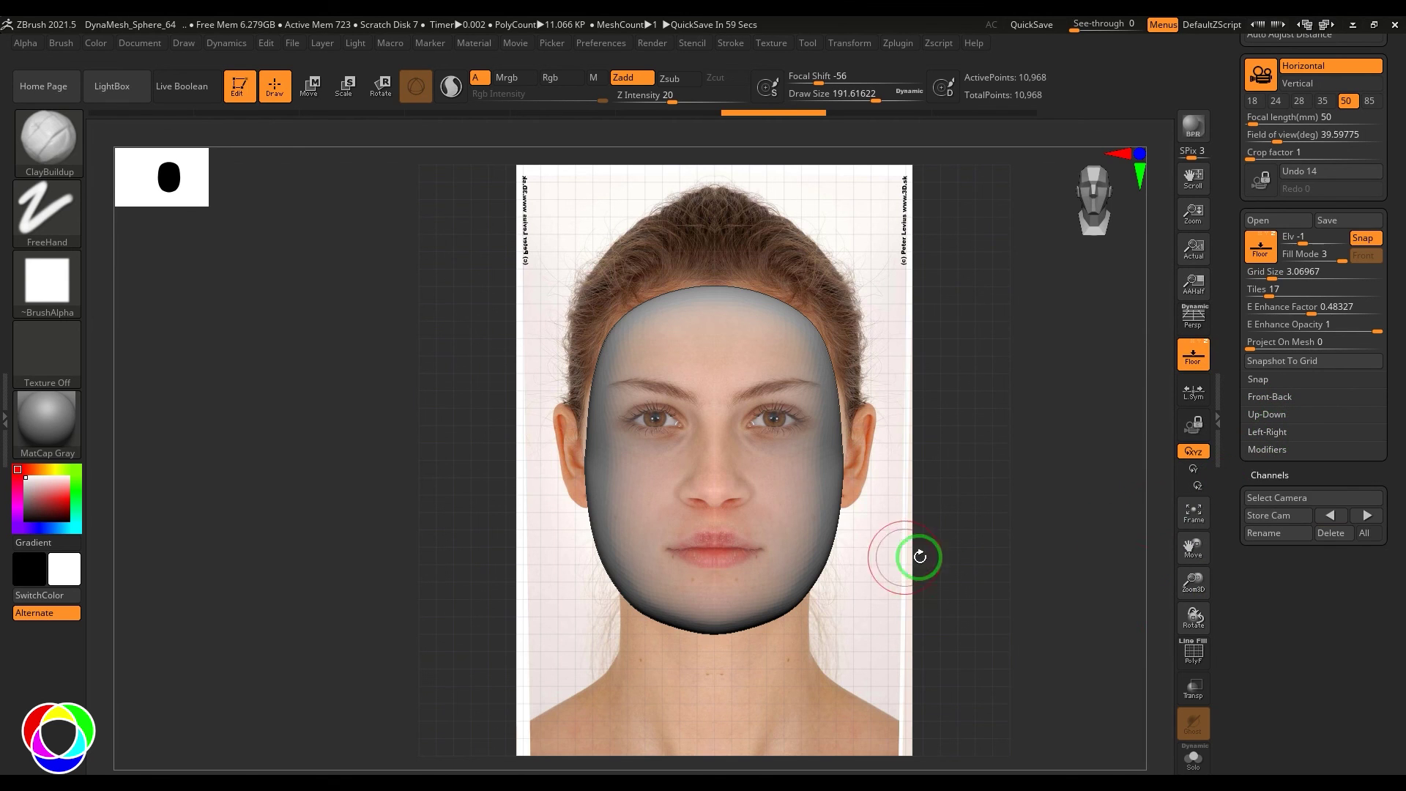
drag(935, 556, 1073, 503)
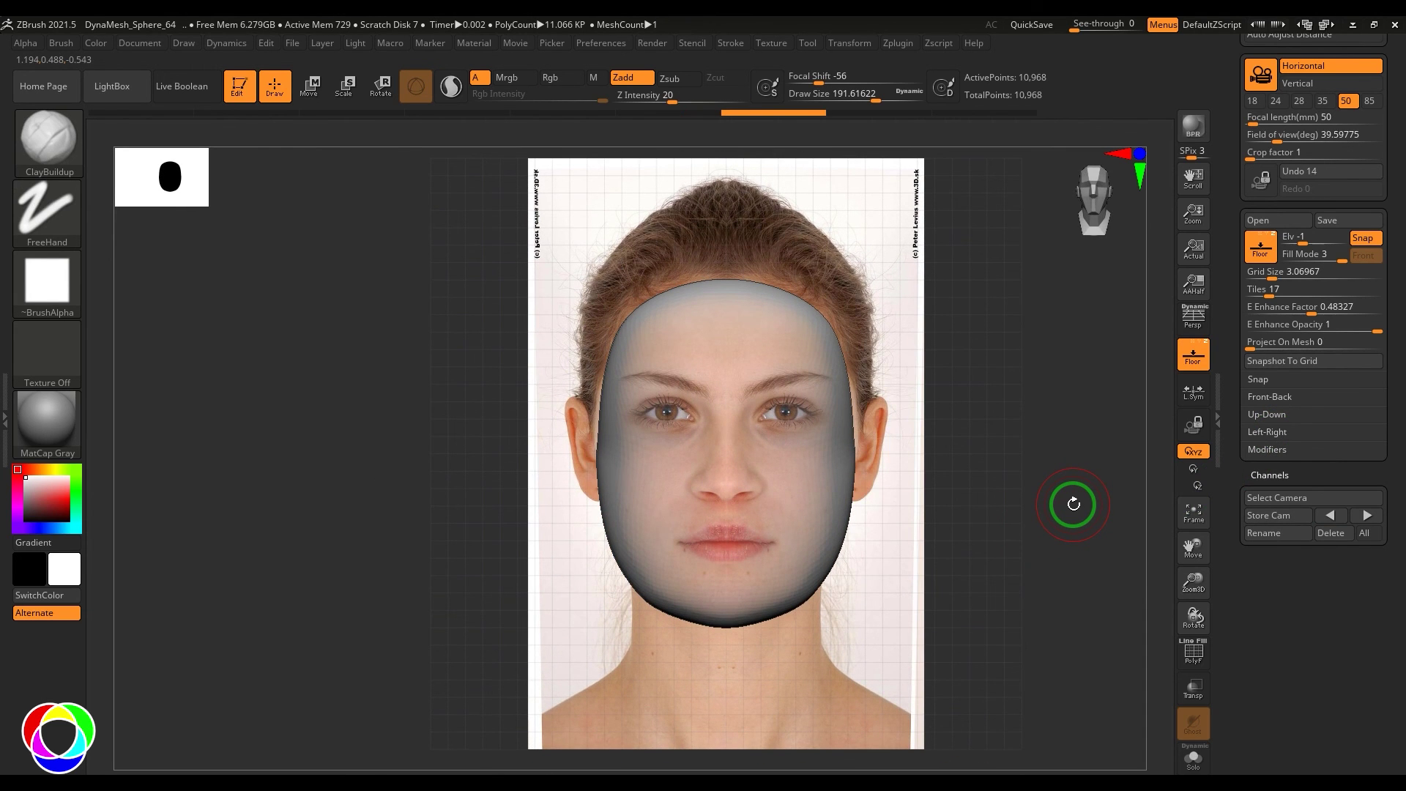